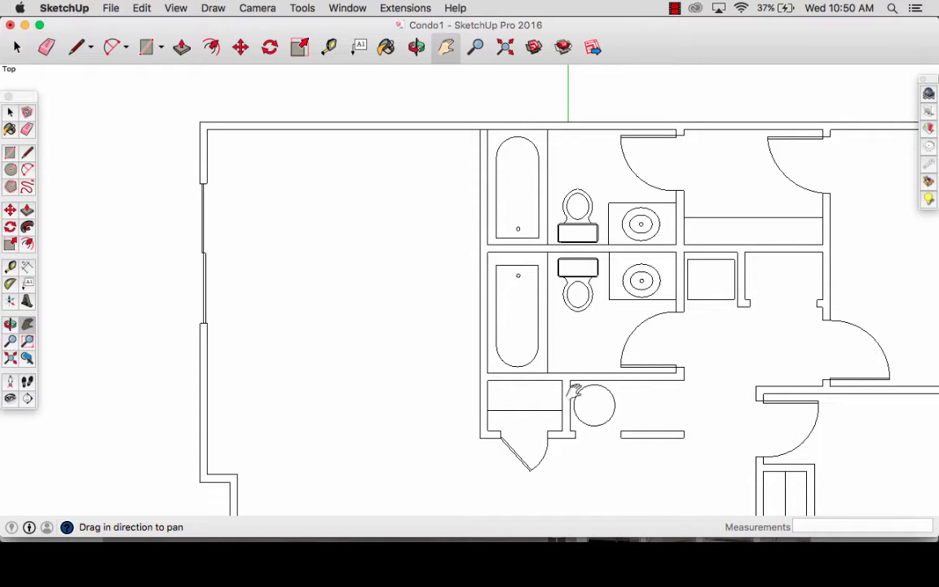
- Examine the condo floor plan and the living room furniture composition in Keynote, and return to SketchUp
drag(603, 402, 501, 303)
scroll(471, 336, down, 2)
scroll(475, 335, down, 1)
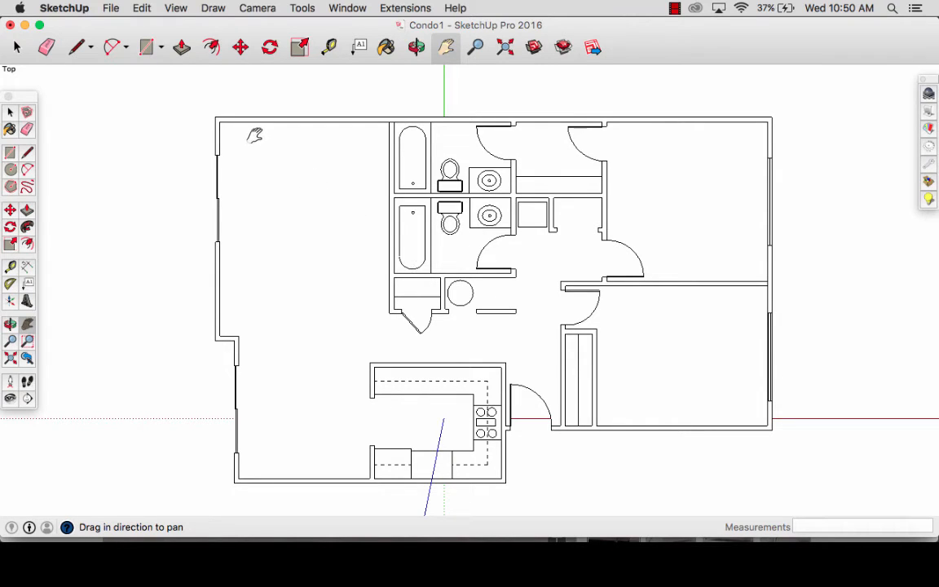
drag(287, 265, 379, 356)
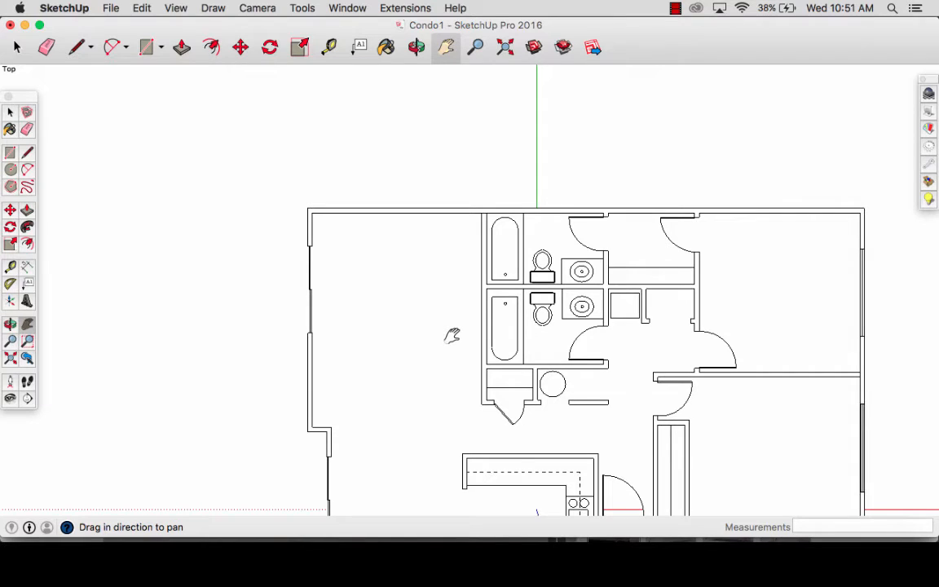
click(673, 559)
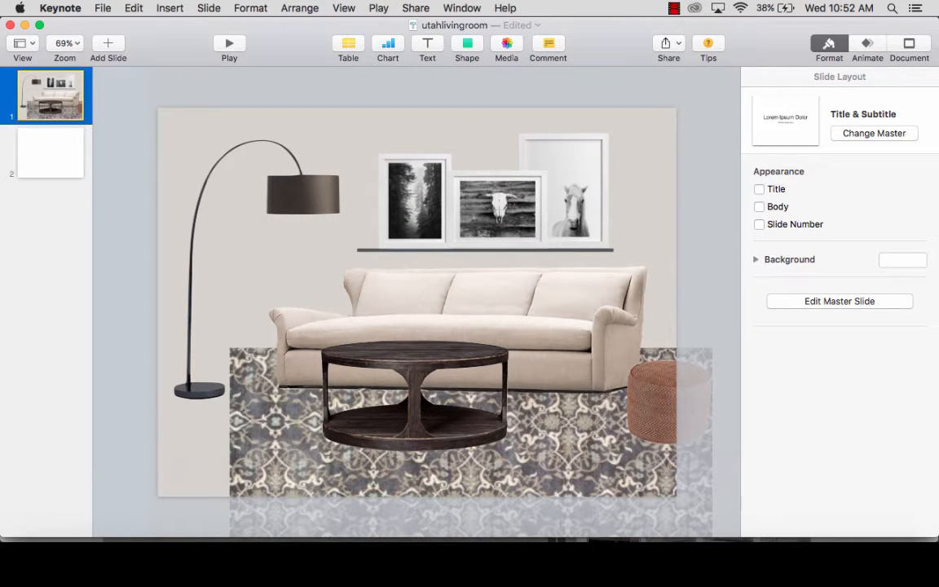
click(612, 542)
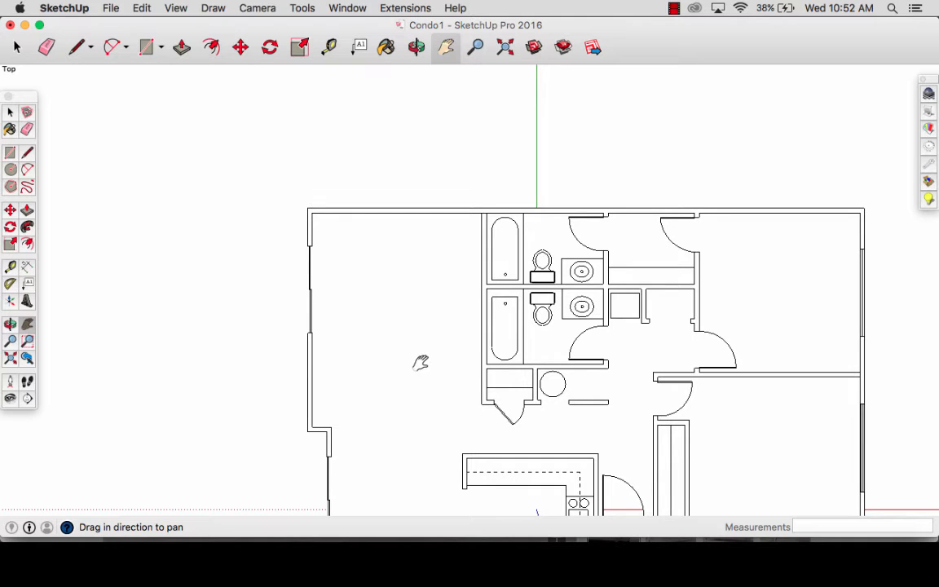
- Draw a 7' by 45" rectangle for the sofa in the empty space above the living room
drag(419, 361, 386, 323)
scroll(386, 323, up, 2)
scroll(386, 323, up, 1)
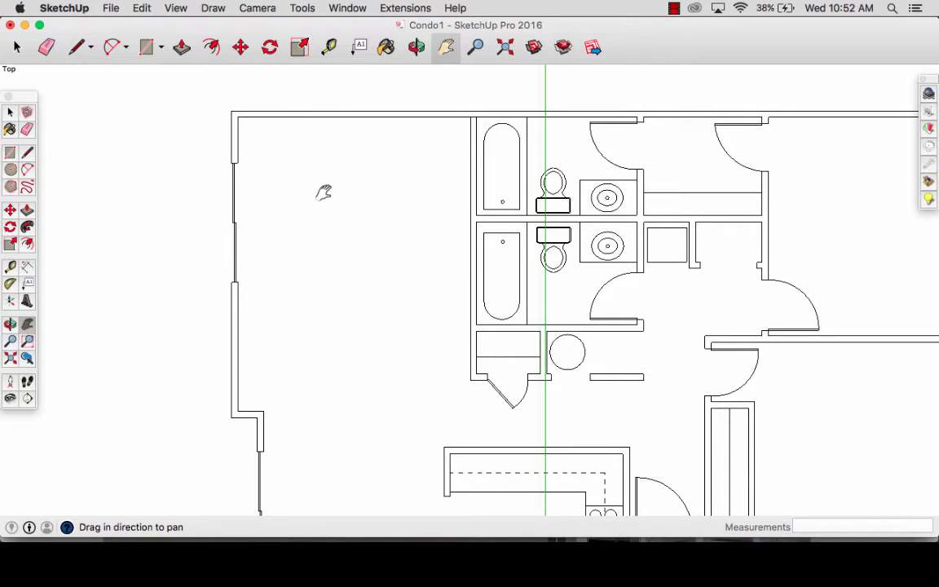
drag(330, 177, 421, 445)
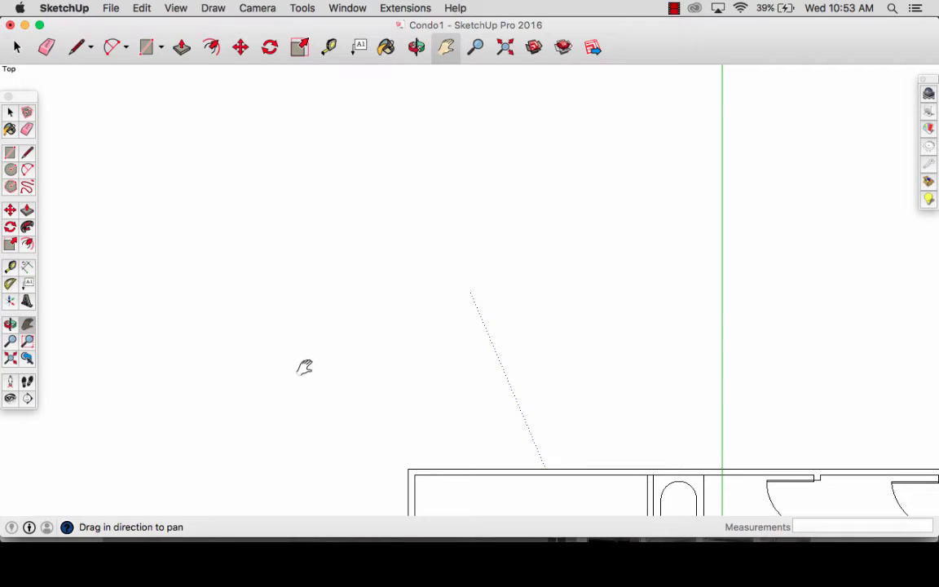
key(r)
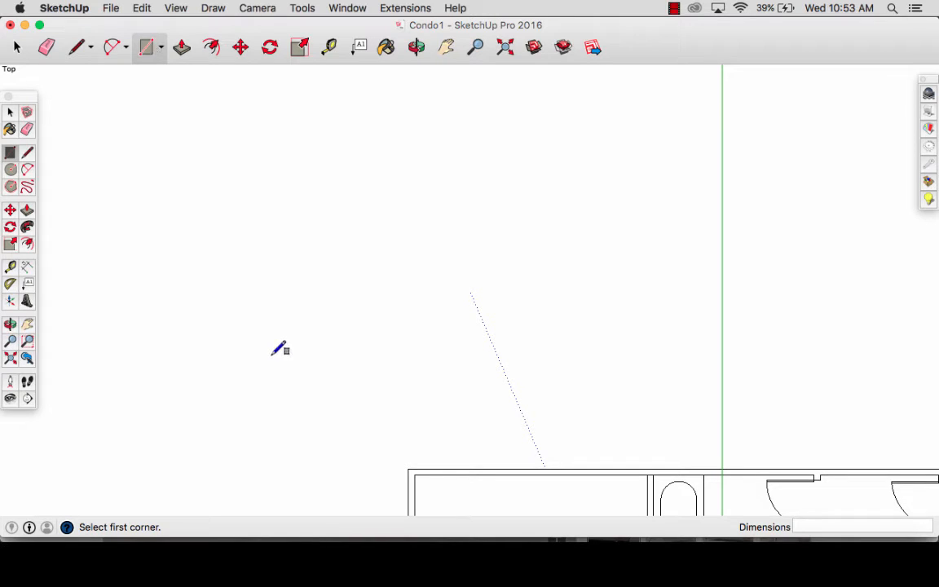
click(271, 355)
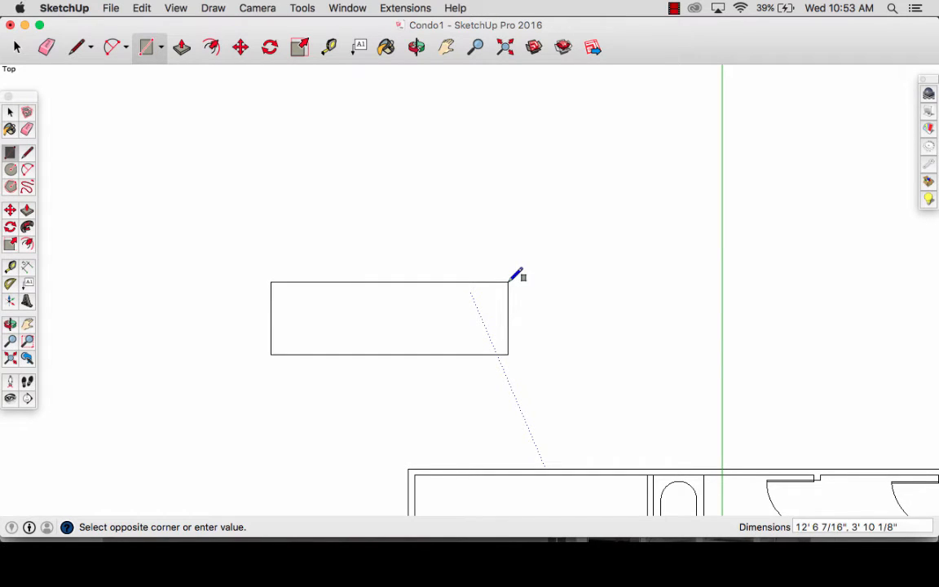
text(7',)
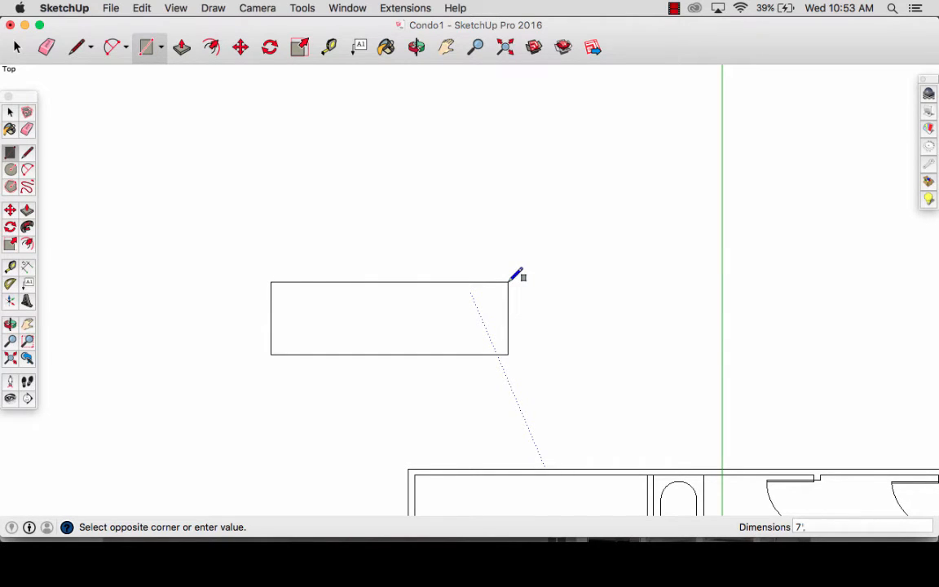
text(45)
key(Return)
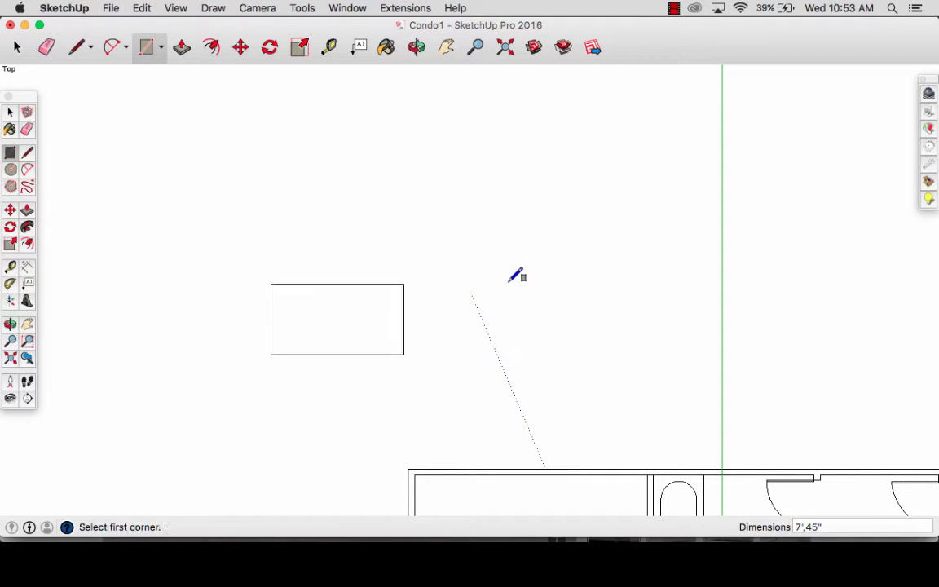
- Place guides inside the sofa rectangle, 8" from its back edge and 6" from each side edge
key(space)
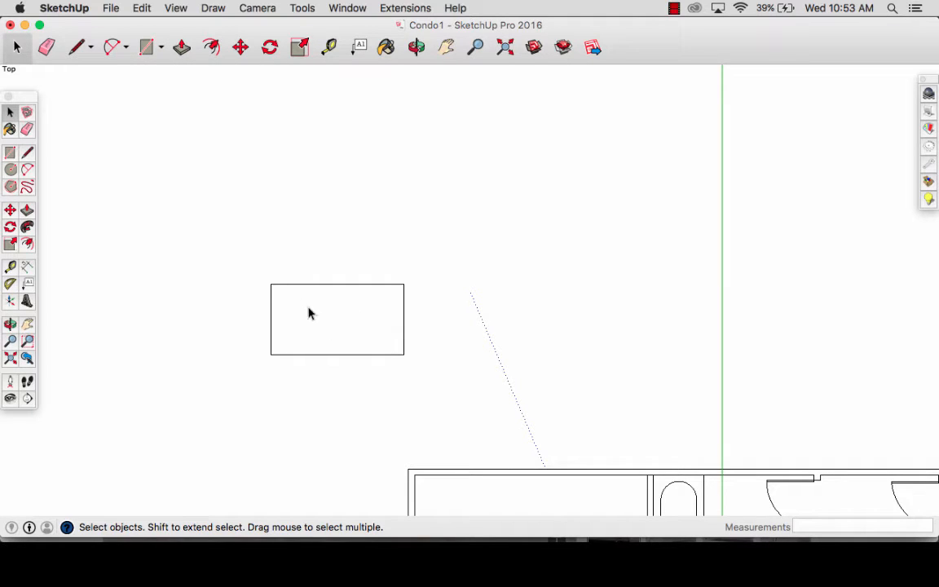
scroll(317, 327, up, 3)
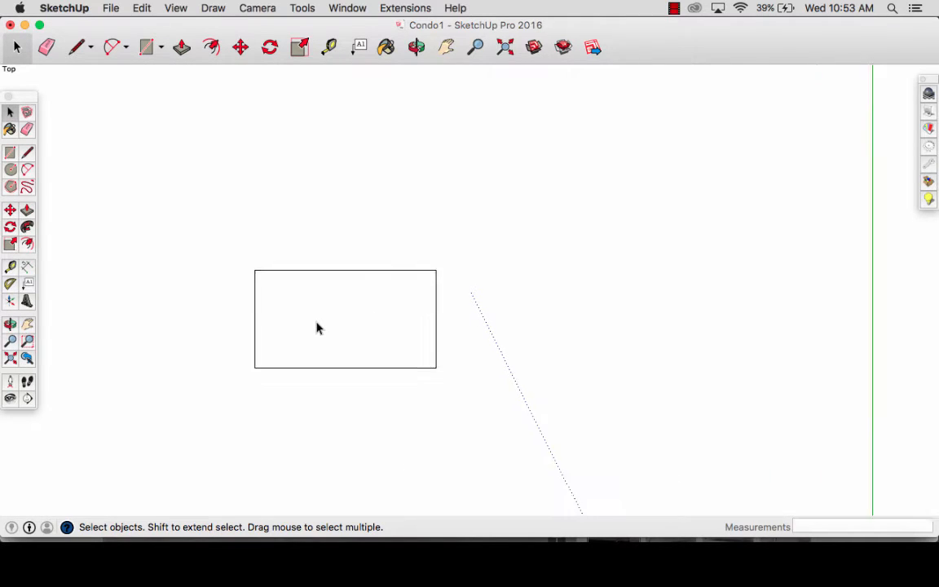
key(t)
click(332, 264)
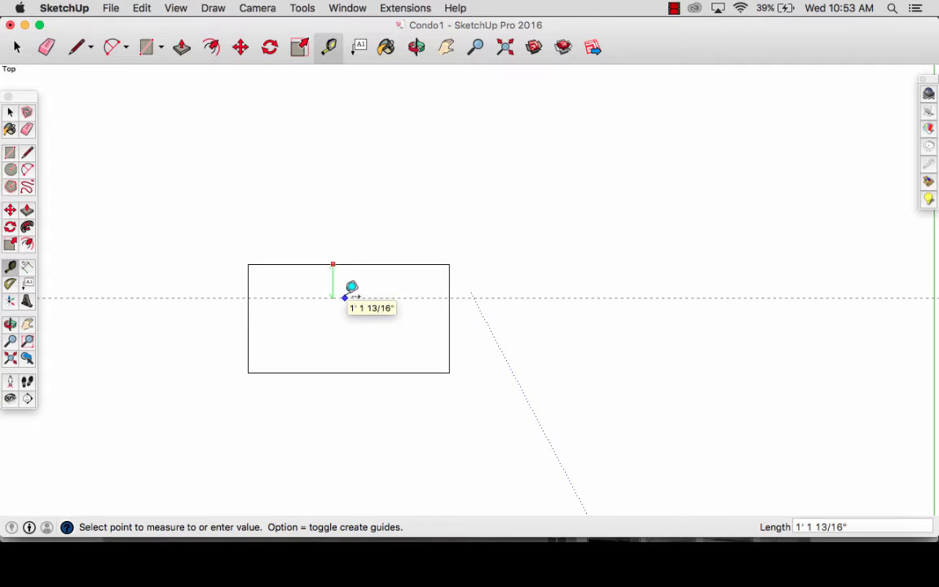
text(5)
key(Return)
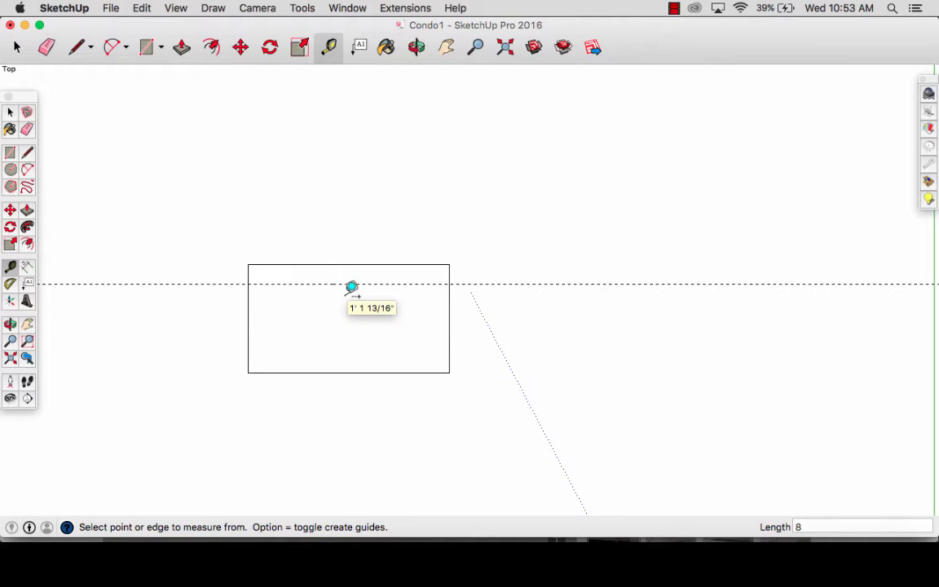
click(247, 299)
text(6)
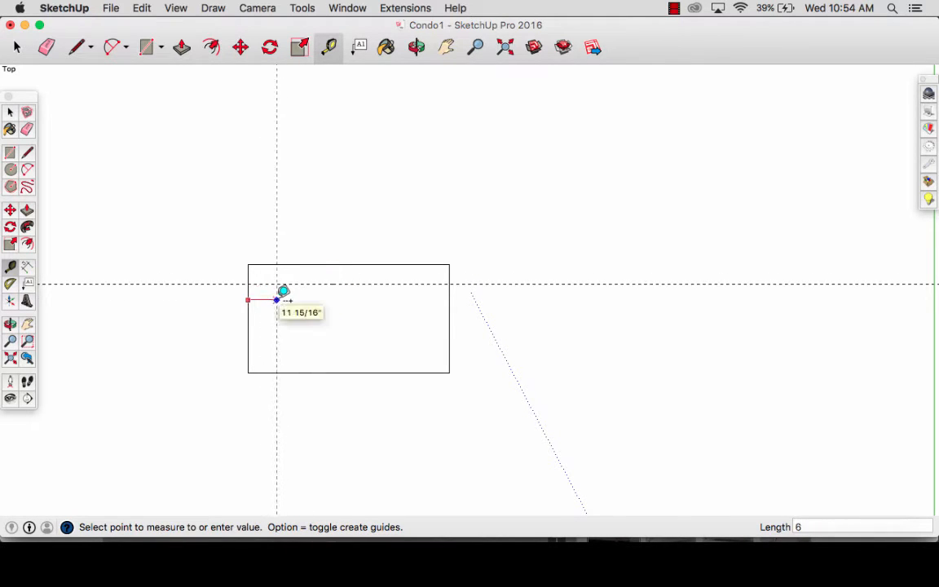
key(Return)
text(6)
key(Return)
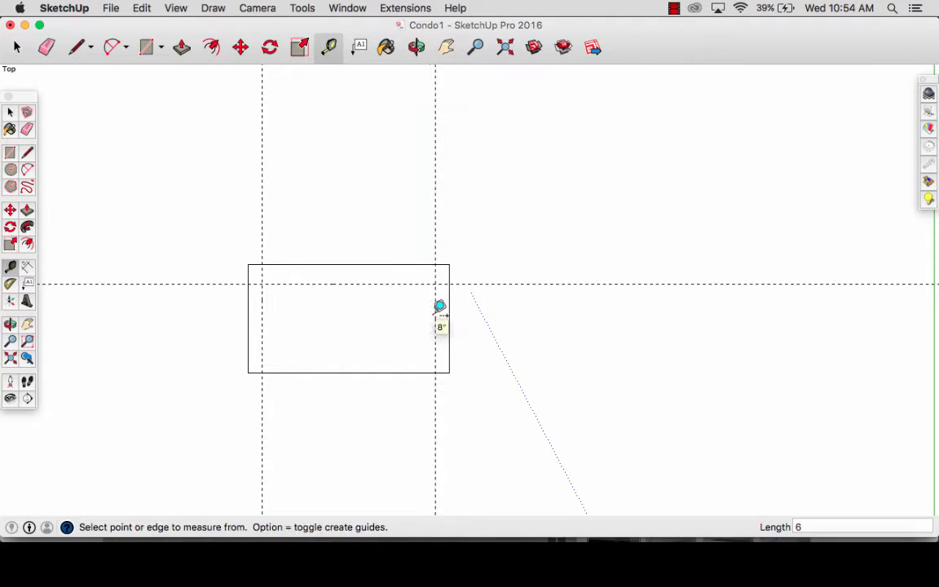
- Draw rectangles along the guides for the 7' by 8" sofa back and two 6" wide arms about 1' 6 1/2" long
key(r)
click(248, 263)
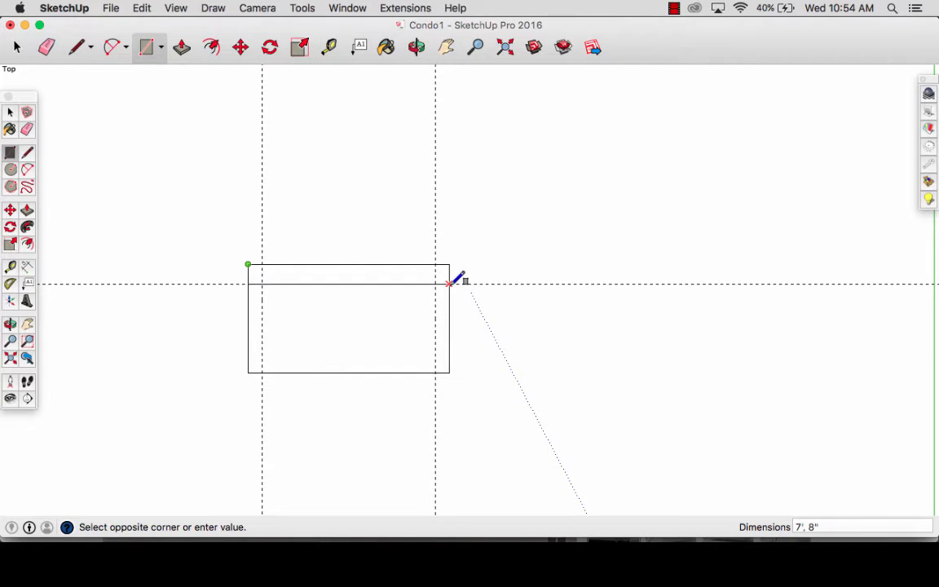
click(435, 284)
click(435, 283)
click(450, 328)
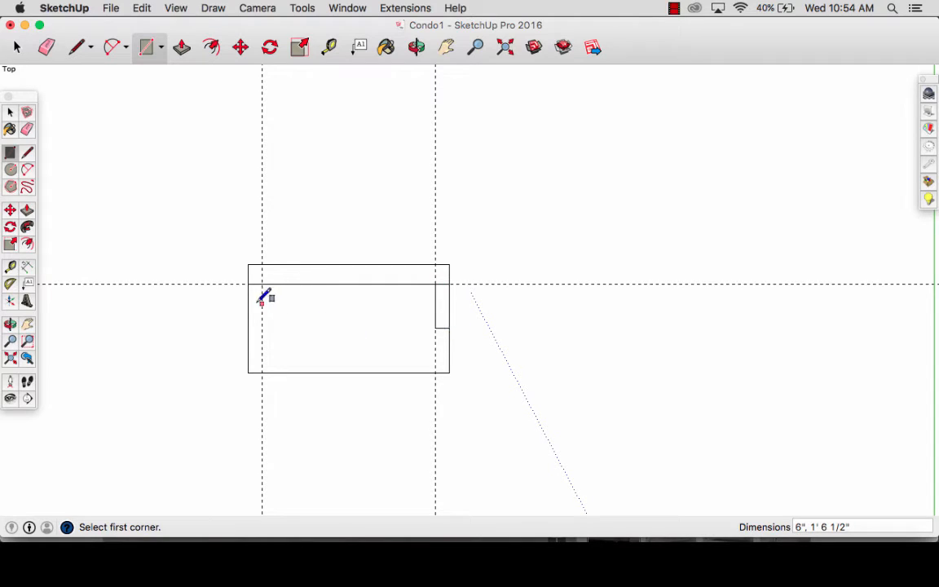
click(262, 284)
click(248, 328)
- Erase the three guides around the sofa
key(e)
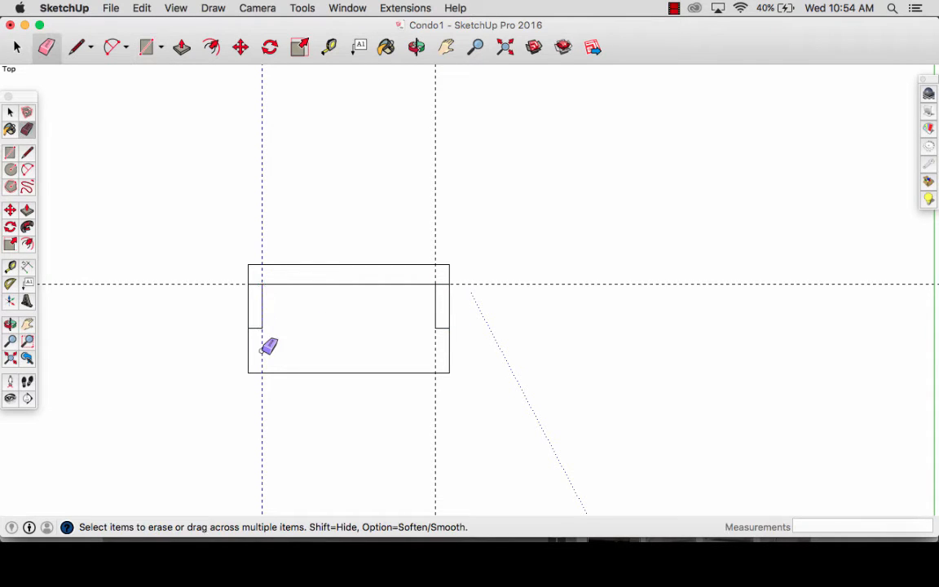
click(262, 351)
click(435, 238)
click(481, 284)
key(space)
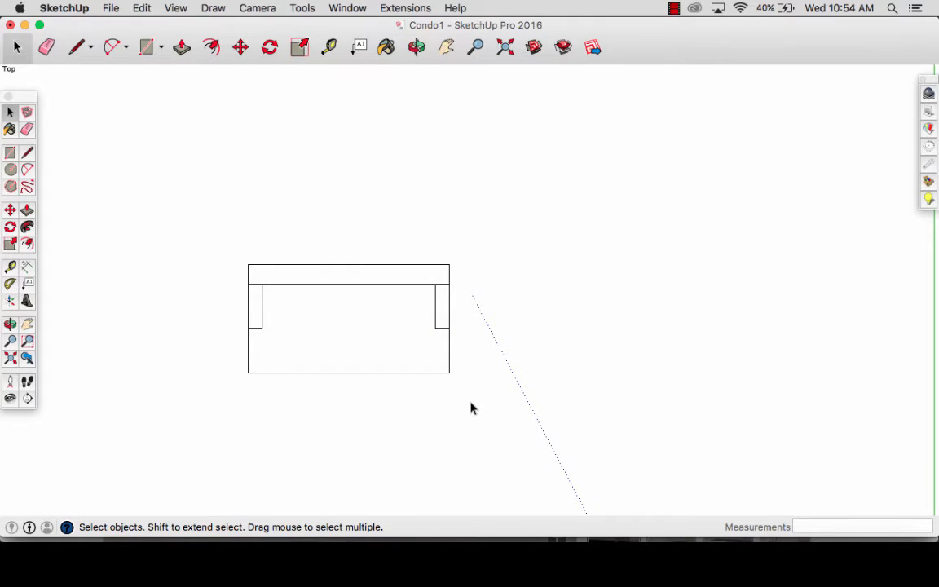
- Select the whole sofa outline and make it a group
scroll(470, 408, down, 3)
drag(471, 407, 266, 261)
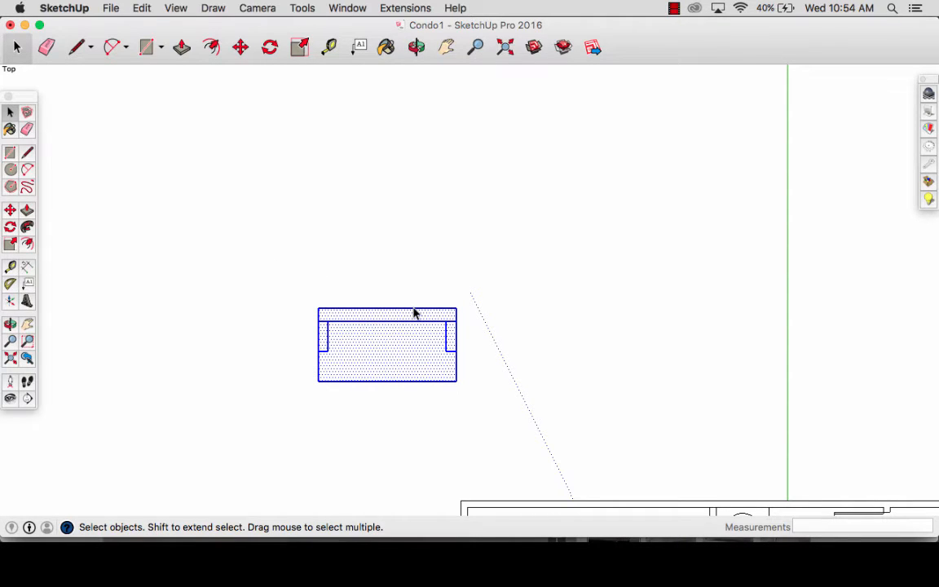
key(super+g)
- Move the sofa group by its back edge's midpoint against the inside of the living room's upper wall, then deselect it
key(h)
drag(546, 397, 360, 199)
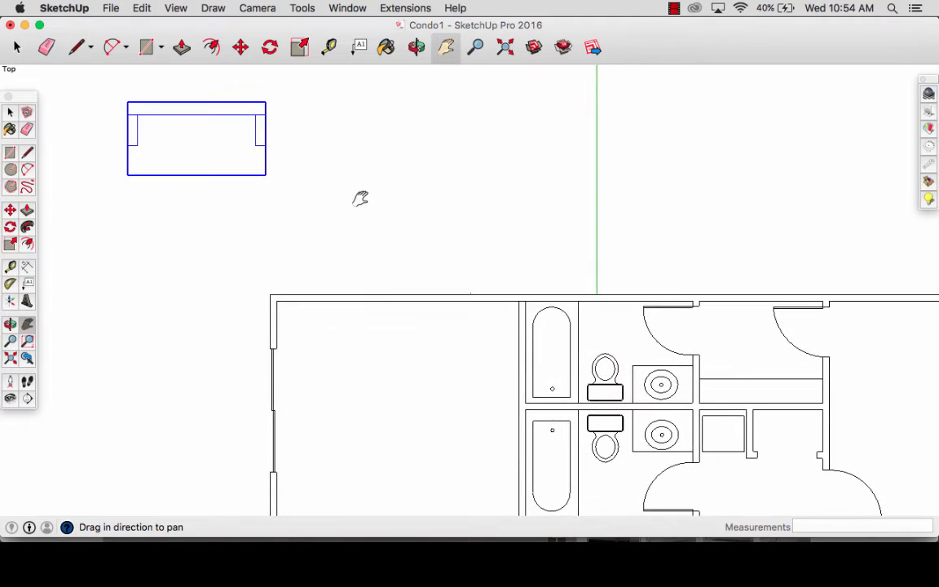
drag(433, 300, 397, 272)
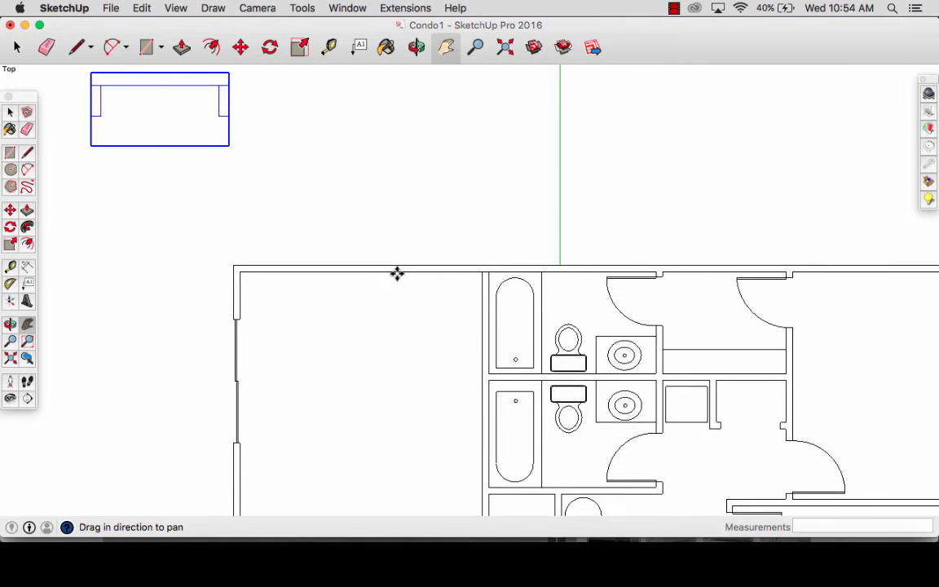
key(m)
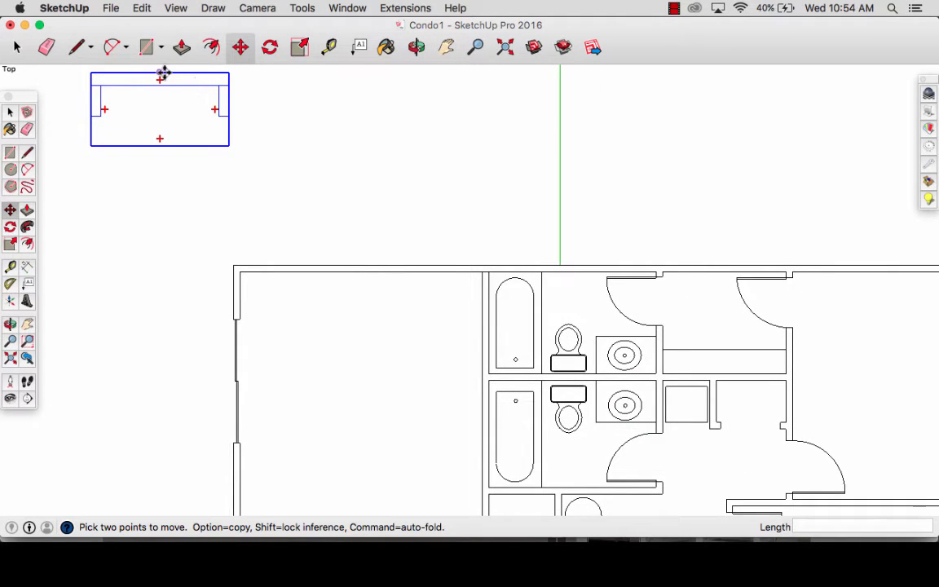
scroll(155, 70, up, 5)
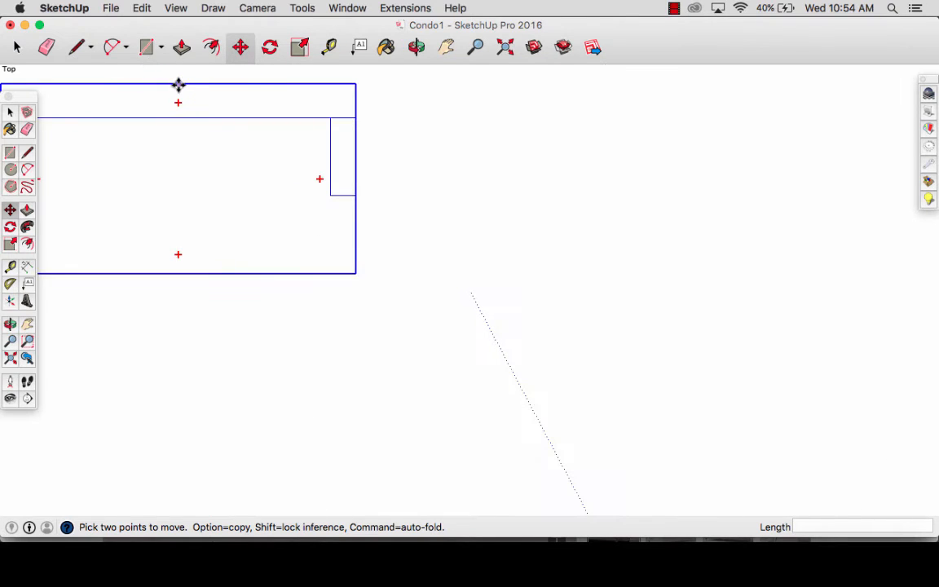
click(178, 84)
scroll(252, 122, down, 4)
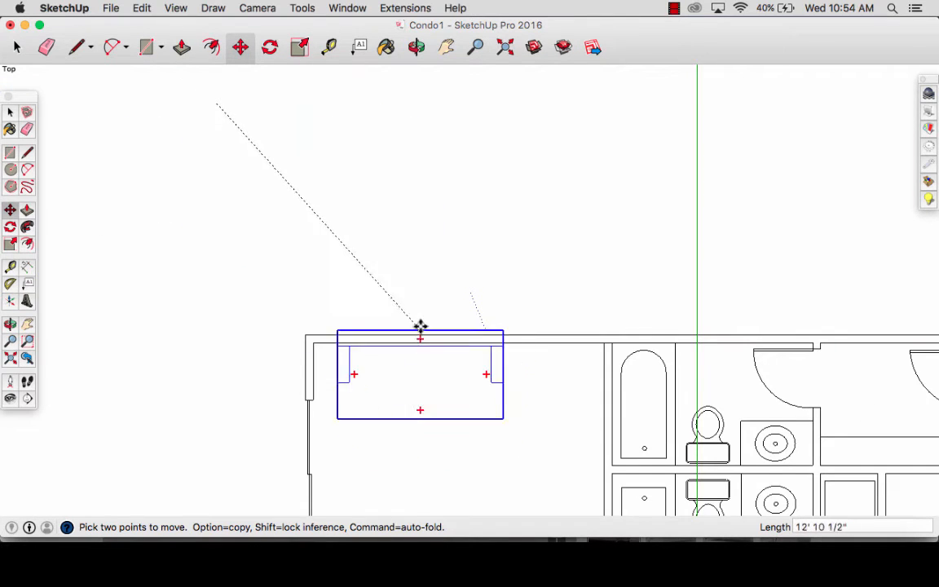
scroll(461, 344, up, 3)
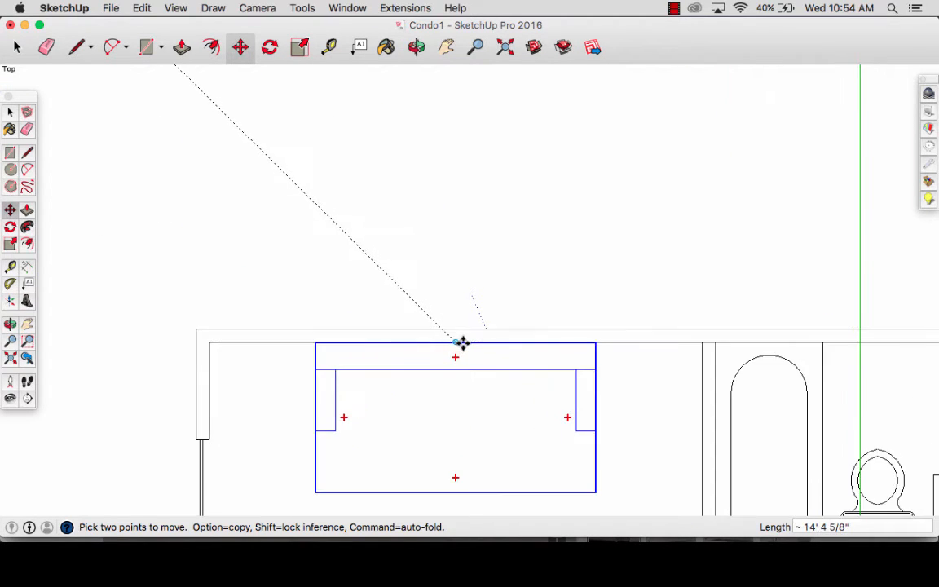
click(456, 339)
scroll(456, 341, down, 2)
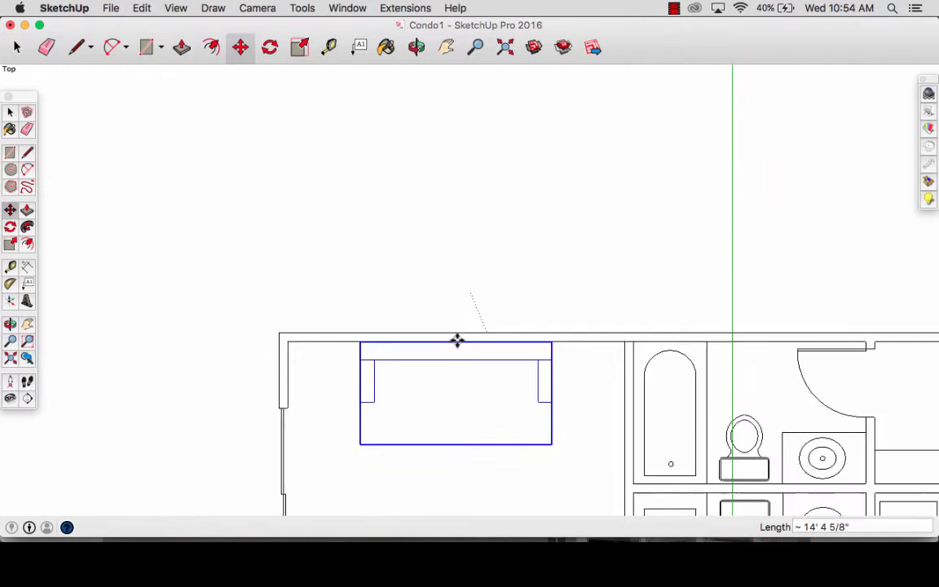
scroll(456, 342, down, 2)
key(space)
click(456, 289)
- Draw an 8' by 10' rectangle in the empty space above and left of the floor plan
key(h)
drag(486, 462, 437, 279)
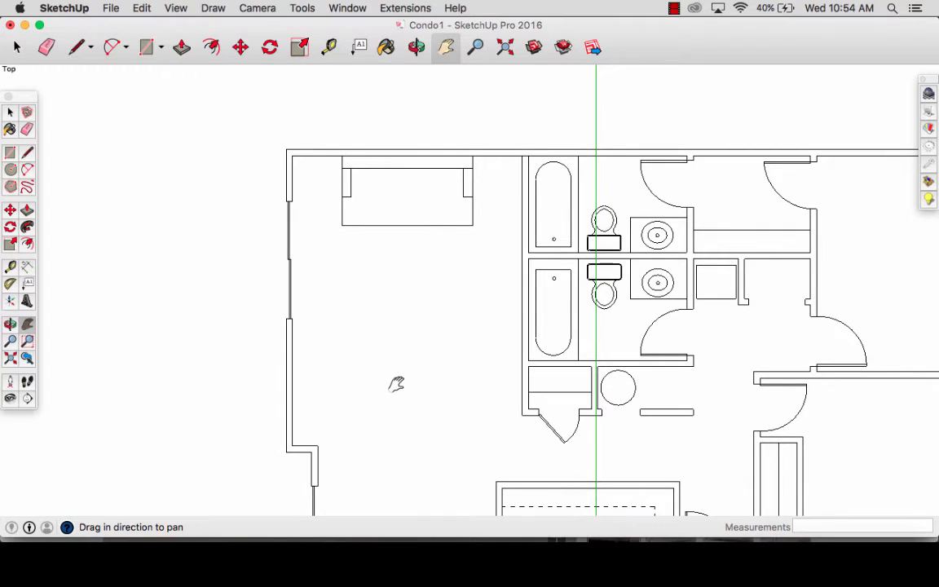
drag(313, 151, 462, 395)
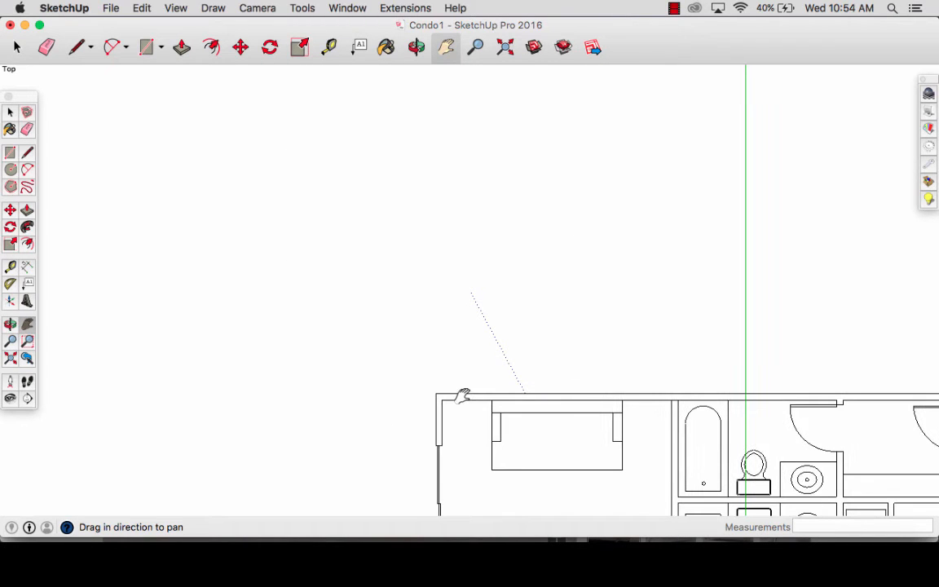
key(r)
click(220, 306)
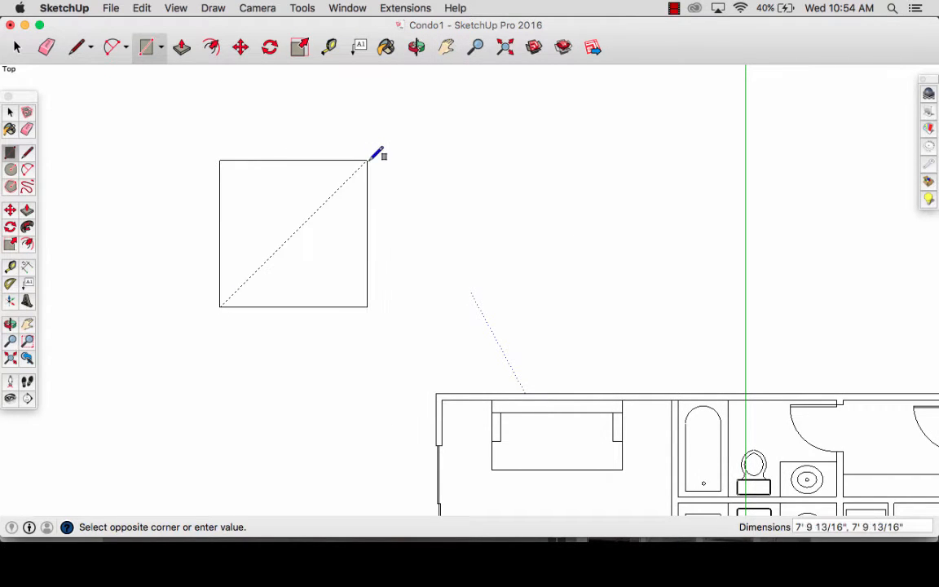
text(8)
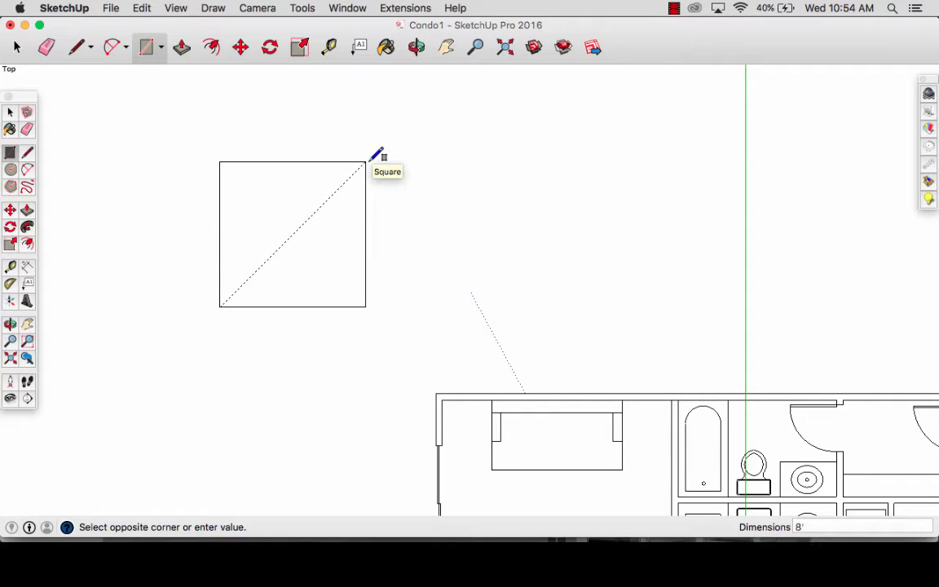
text(',10)
key(Return)
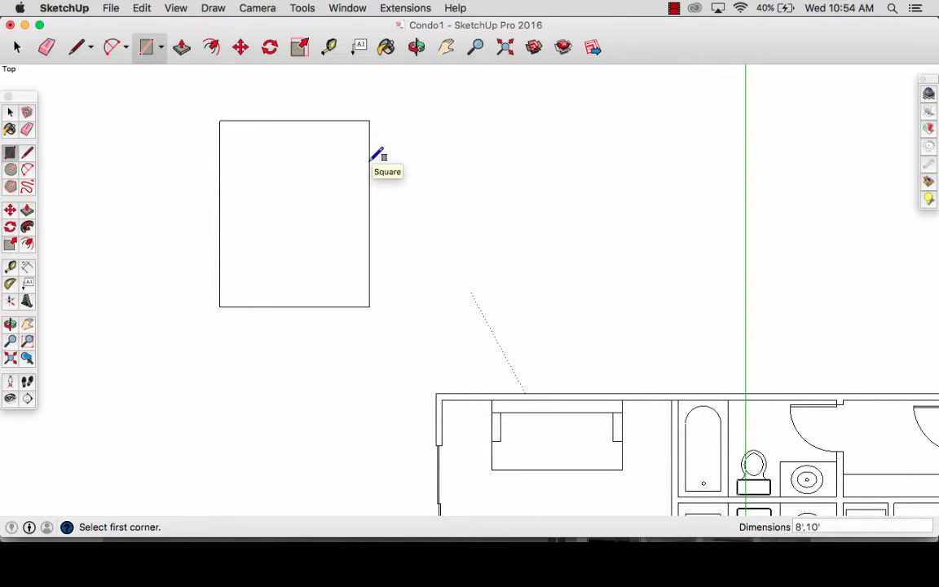
- Select the 8' by 10' rectangle with its edges and make it a group
key(space)
double_click(308, 271)
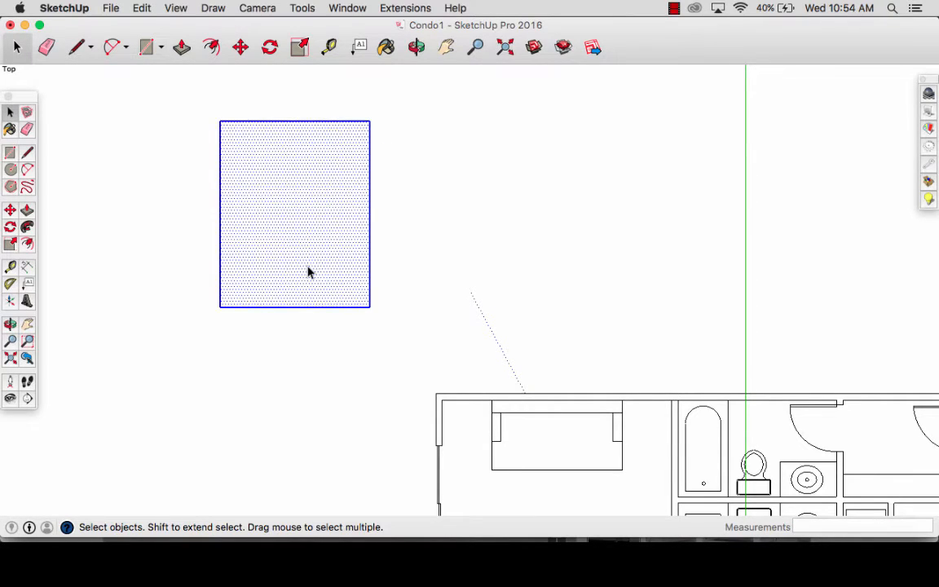
scroll(308, 272, down, 4)
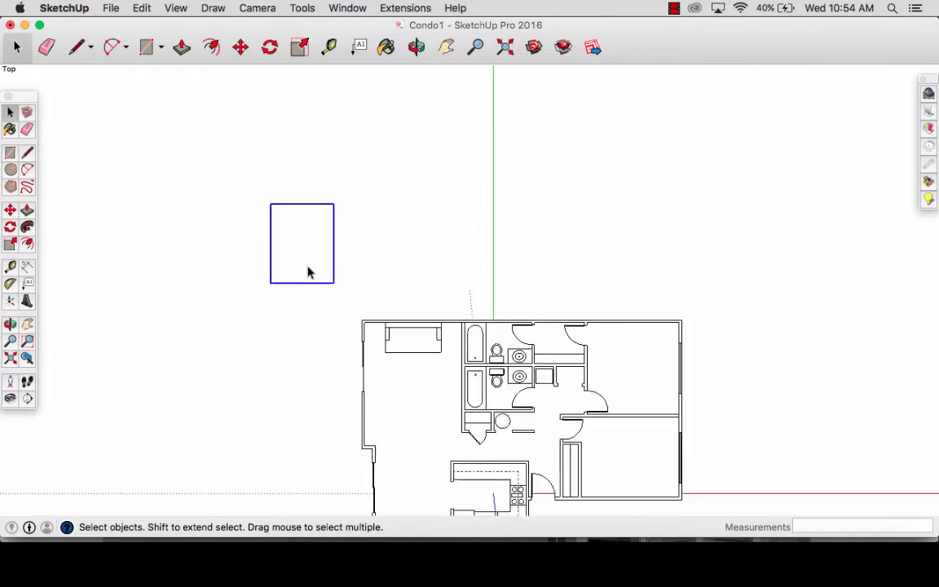
- Move the 8' by 10' rectangle group into the living room so its upper edge overlaps the sofa's front, then deselect it
key(m)
click(332, 281)
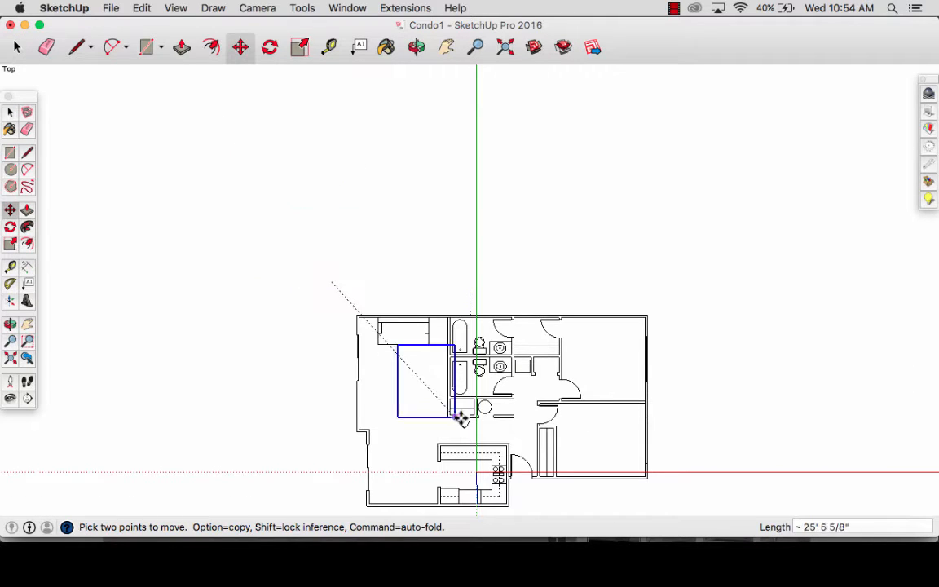
scroll(437, 408, up, 3)
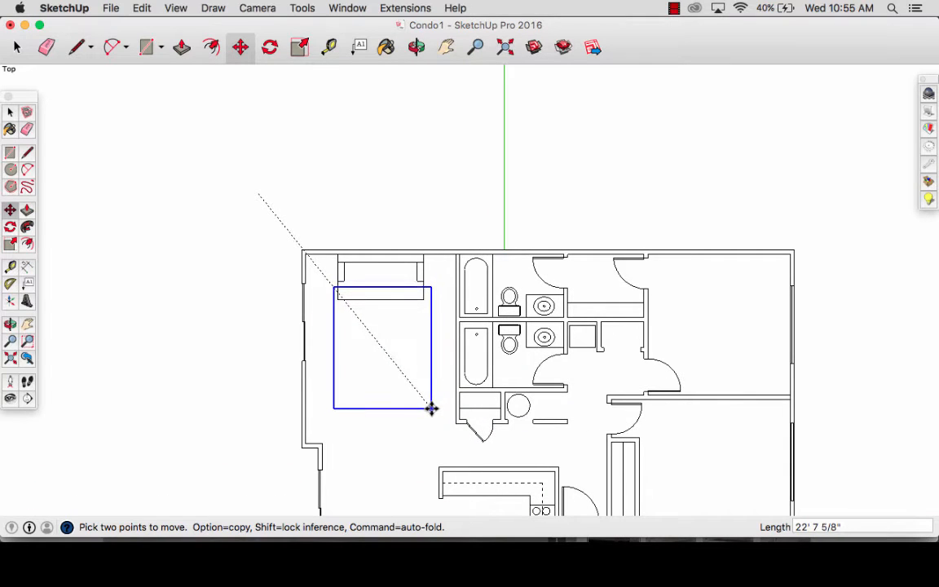
click(432, 409)
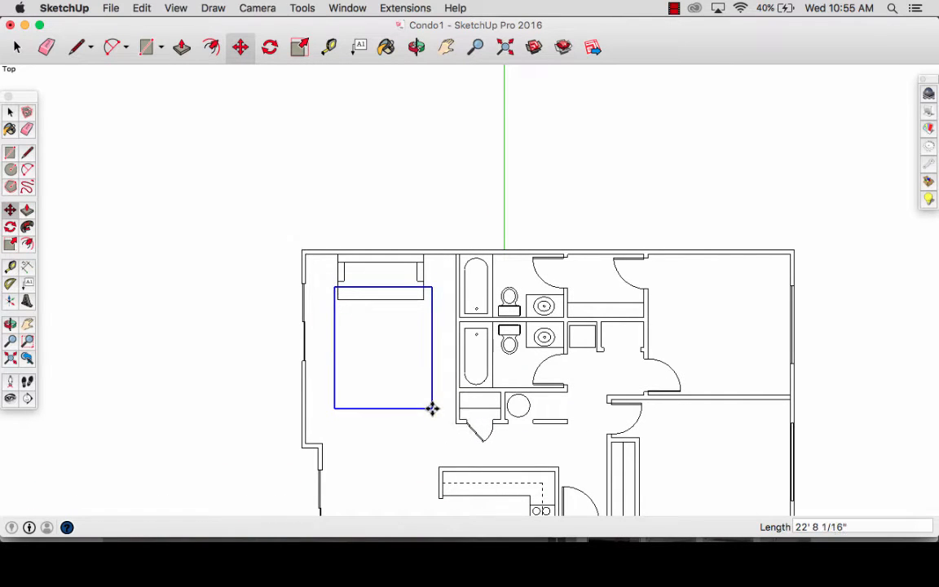
key(space)
click(197, 359)
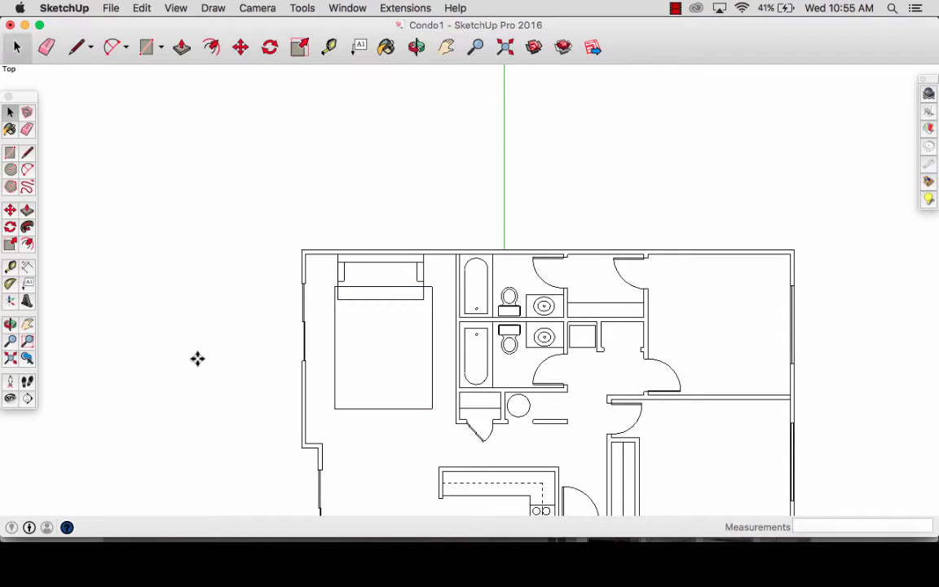
- Shift the 8' by 10' rectangle group slightly left to centre it on the sofa, then deselect it
click(378, 388)
key(m)
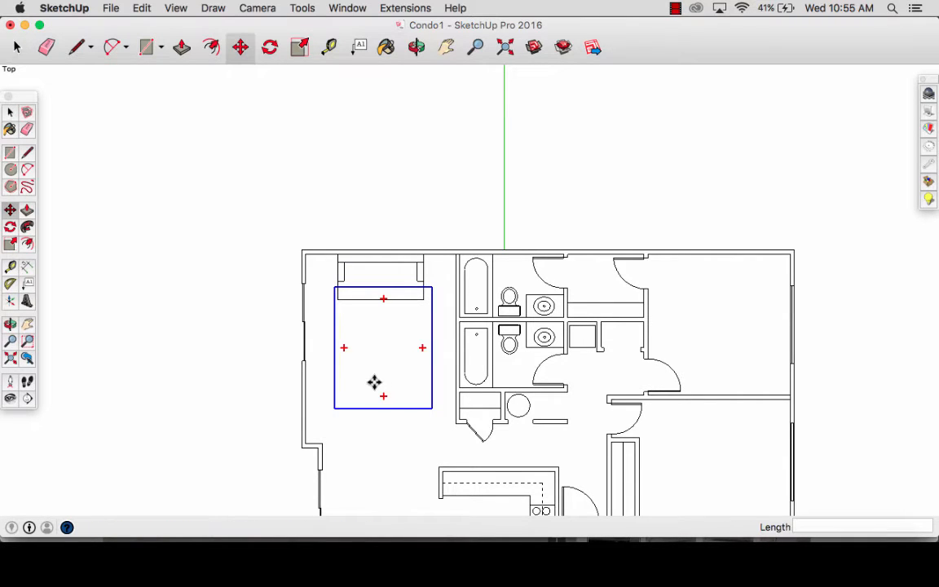
click(373, 382)
scroll(371, 382, up, 3)
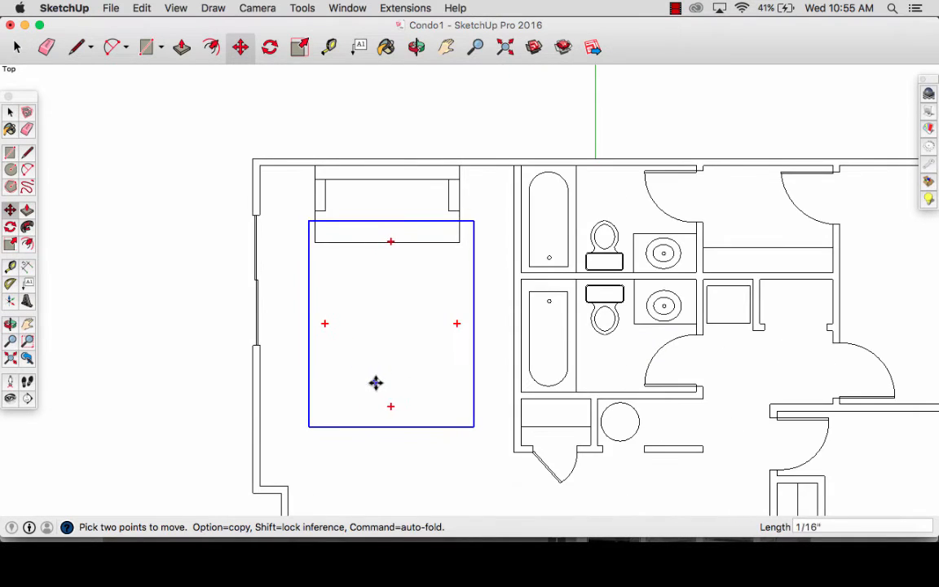
click(371, 382)
key(space)
click(290, 366)
click(155, 368)
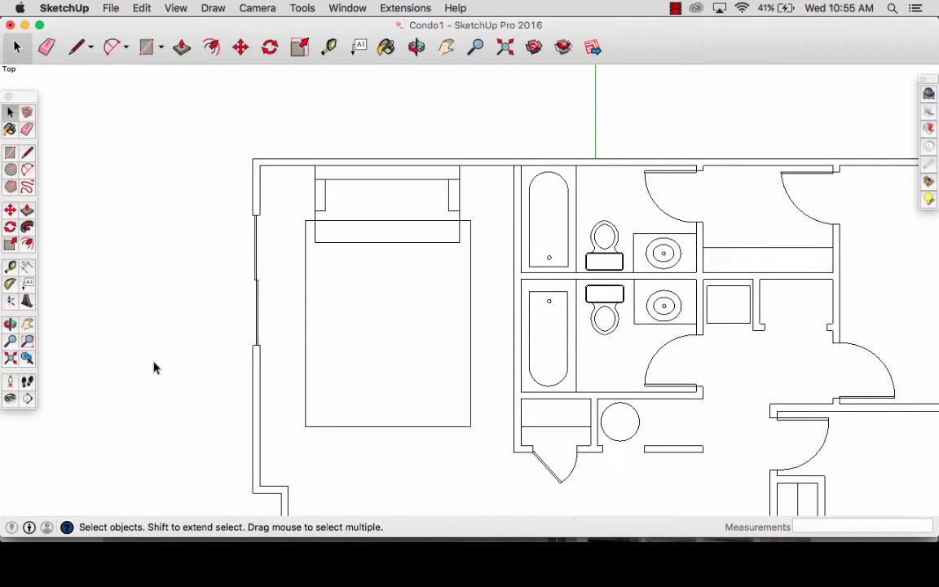
- Draw a circle with a 15" radius in the empty space above and left of the floor plan
key(h)
drag(220, 247, 324, 452)
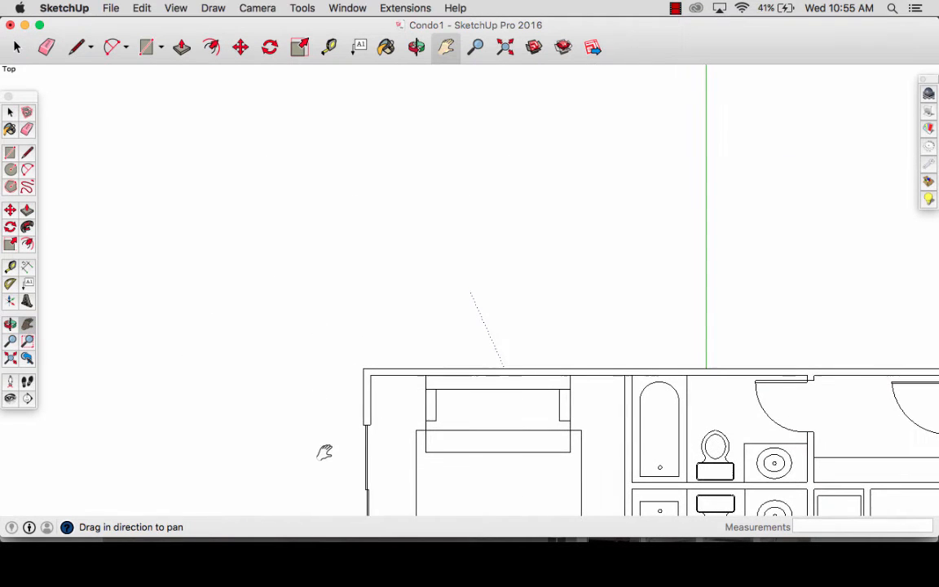
key(c)
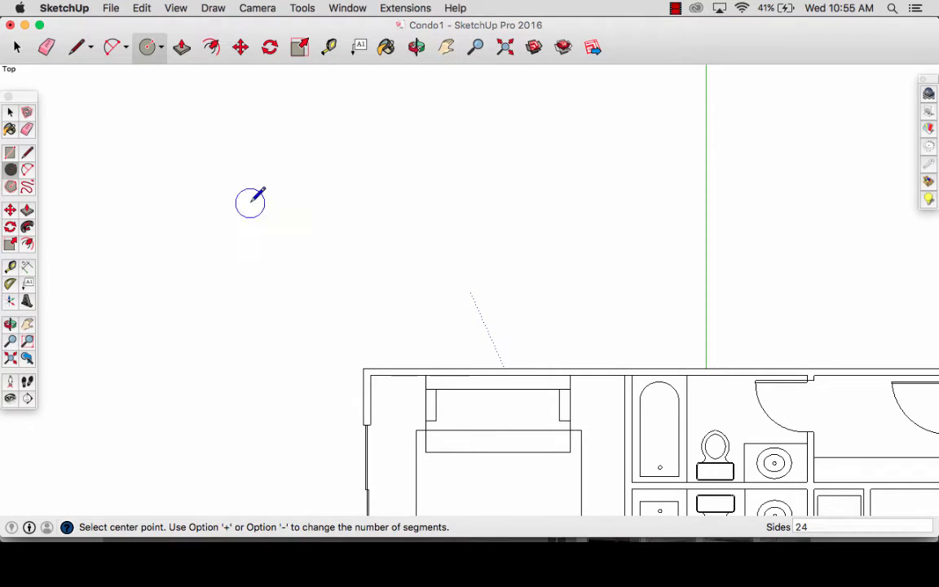
click(252, 200)
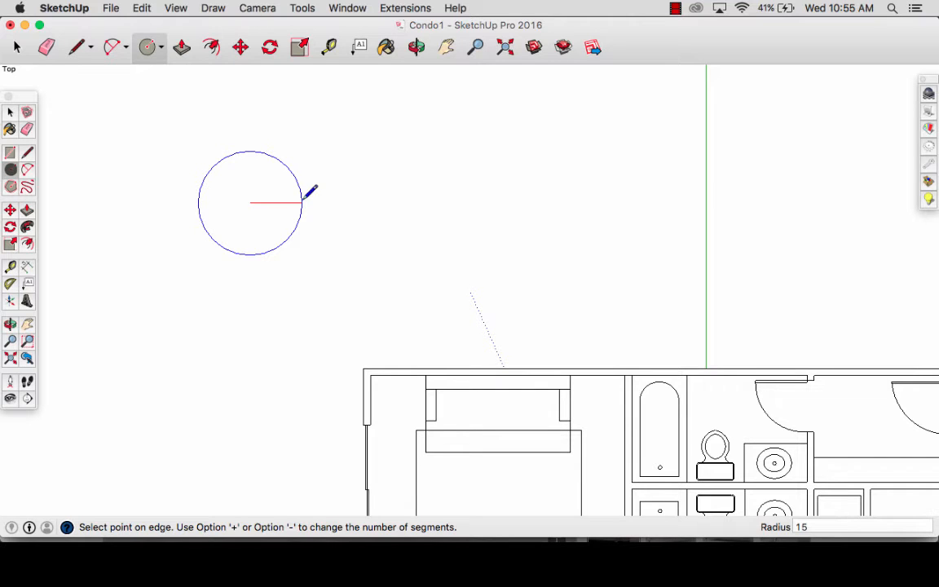
key(Return)
key(space)
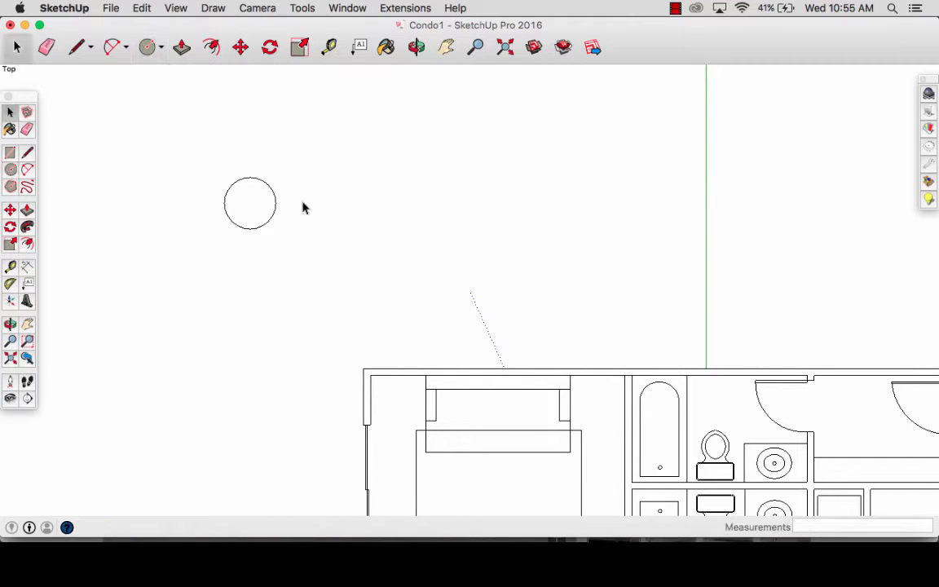
- Select the new circle and measure across its full diameter
click(255, 214)
scroll(245, 202, up, 2)
key(t)
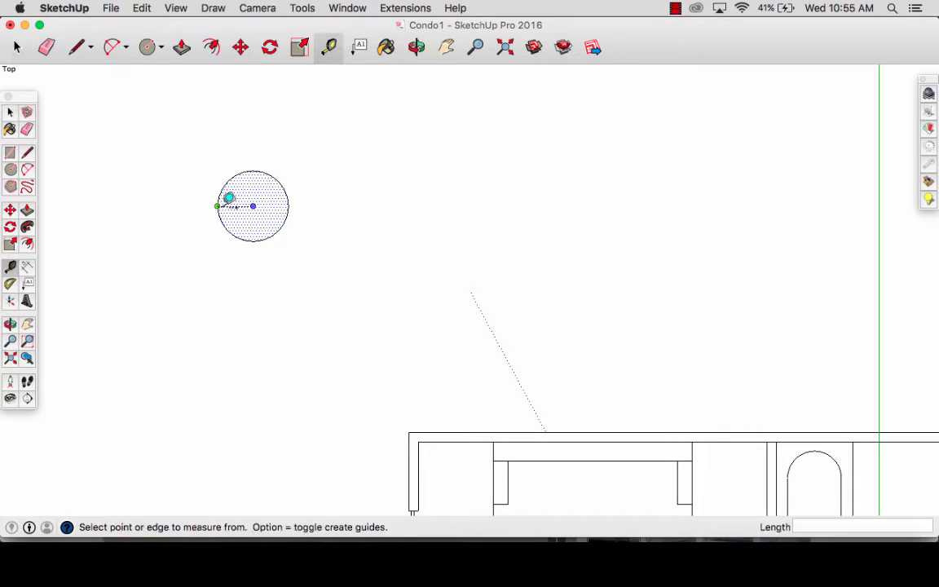
click(217, 206)
click(289, 206)
scroll(288, 205, down, 3)
- Make the circle a group and move it by its centre onto the 8' by 10' rectangle in front of the sofa, then deselect it
key(g)
key(q)
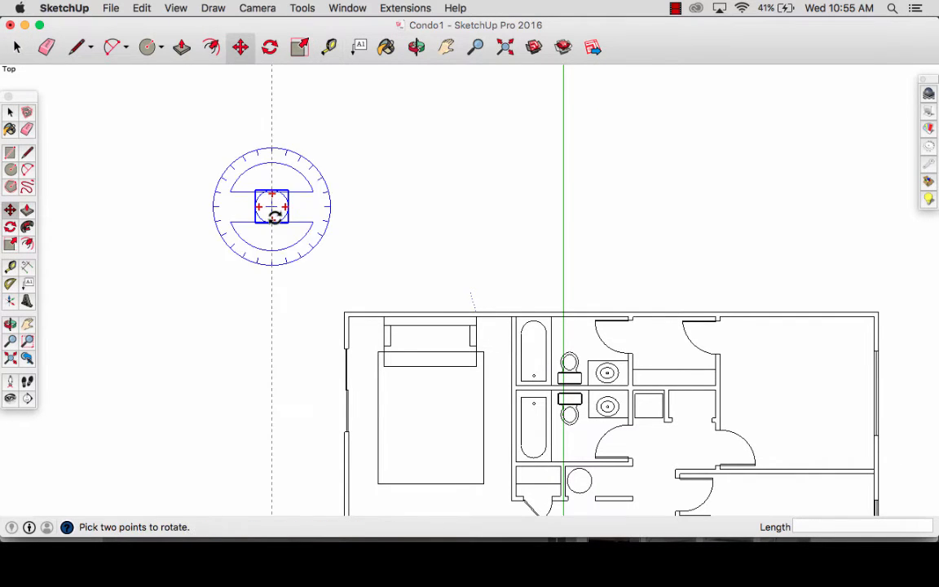
key(m)
click(272, 206)
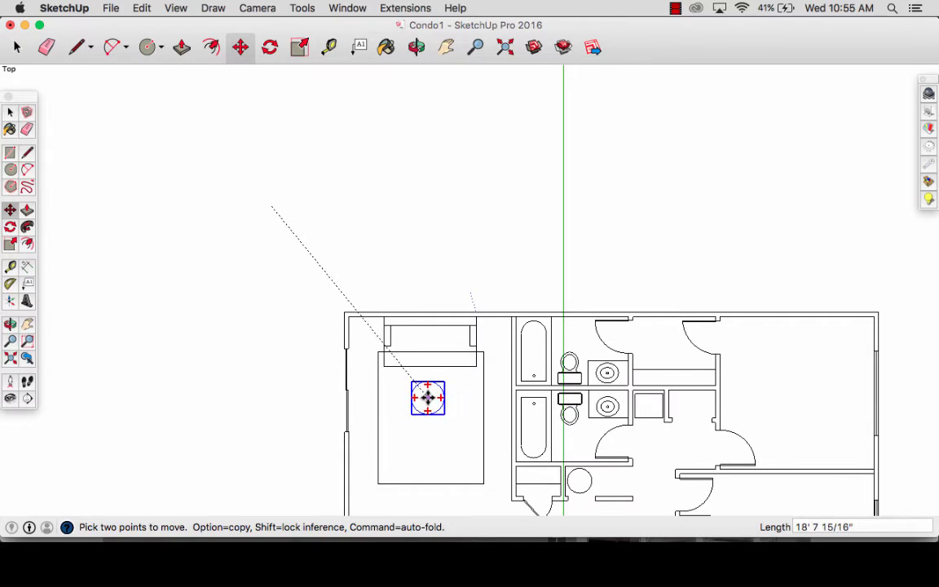
click(429, 397)
key(space)
click(471, 417)
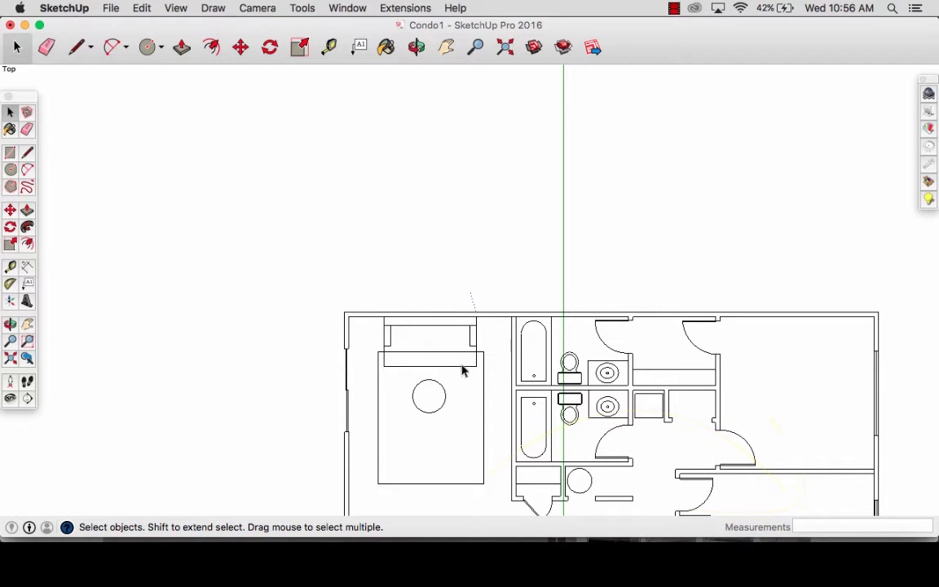
- Add vertical guides along the inner faces of the living room's left and right walls
key(h)
drag(488, 417, 473, 377)
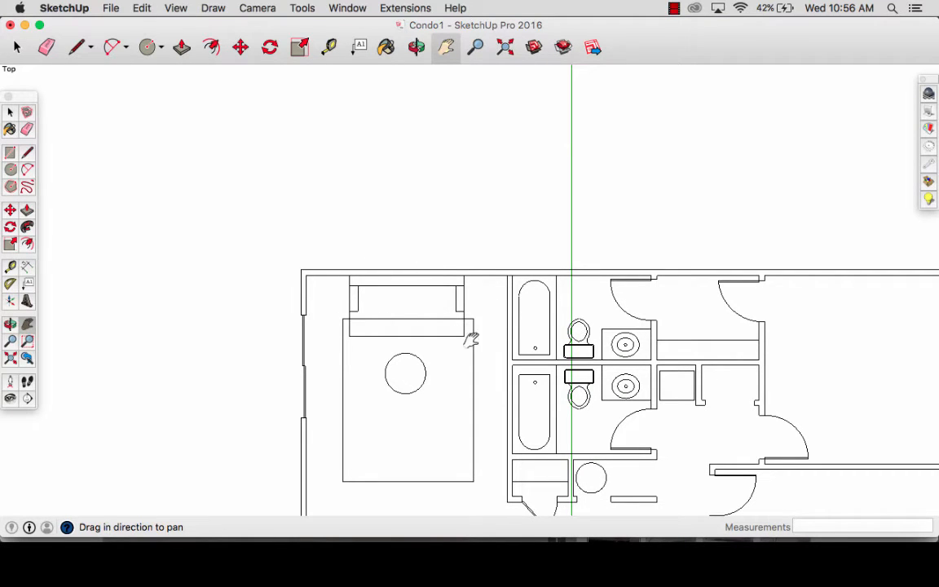
key(t)
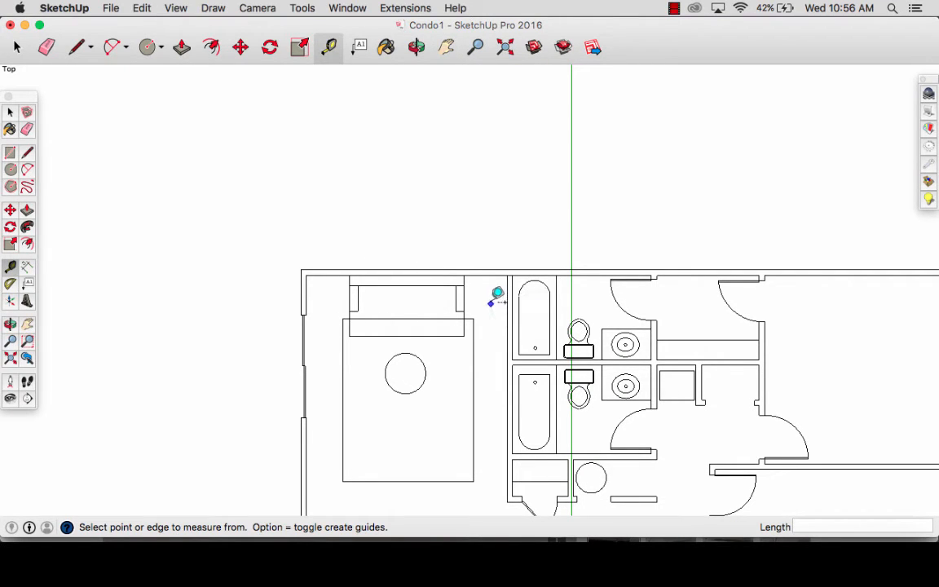
click(509, 290)
click(312, 288)
scroll(313, 287, up, 5)
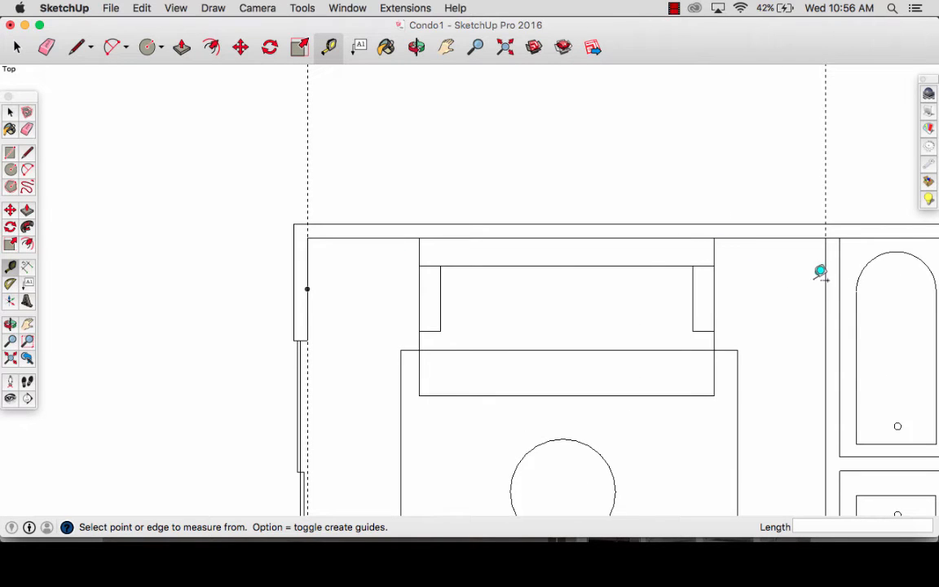
scroll(317, 289, down, 3)
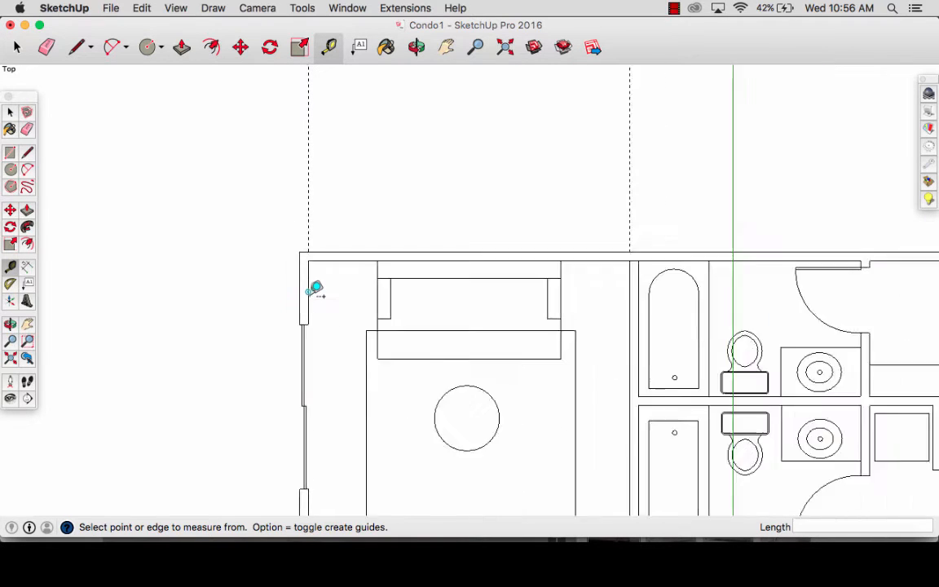
- Add a horizontal guide about 2' 5" above the living room's upper wall and a second guide 8' above the first
click(422, 255)
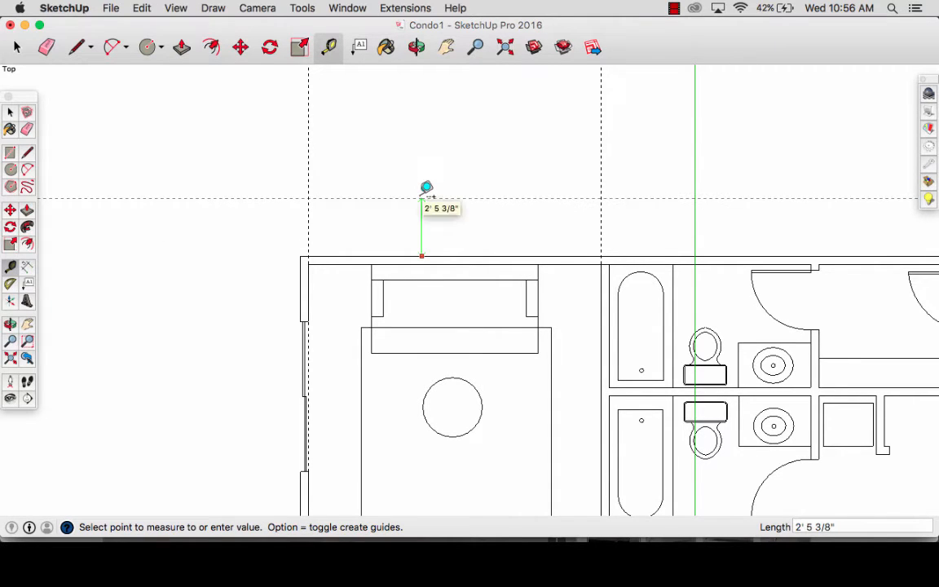
click(425, 197)
shift+middle_drag(476, 150, 421, 348)
click(397, 394)
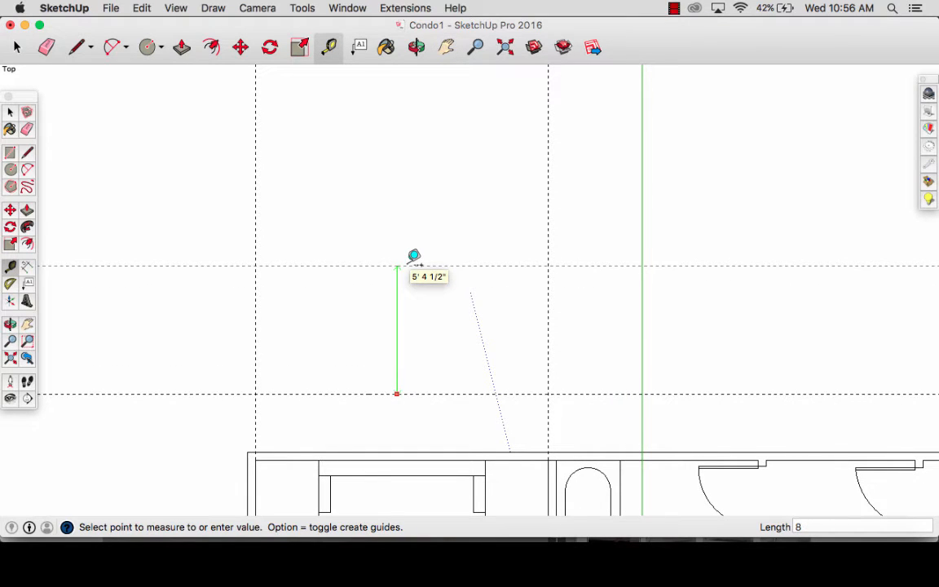
text(8')
key(Return)
- Draw a rectangle about 12' 4" by 8' between the guide intersections above the living room, then delete all guides
key(r)
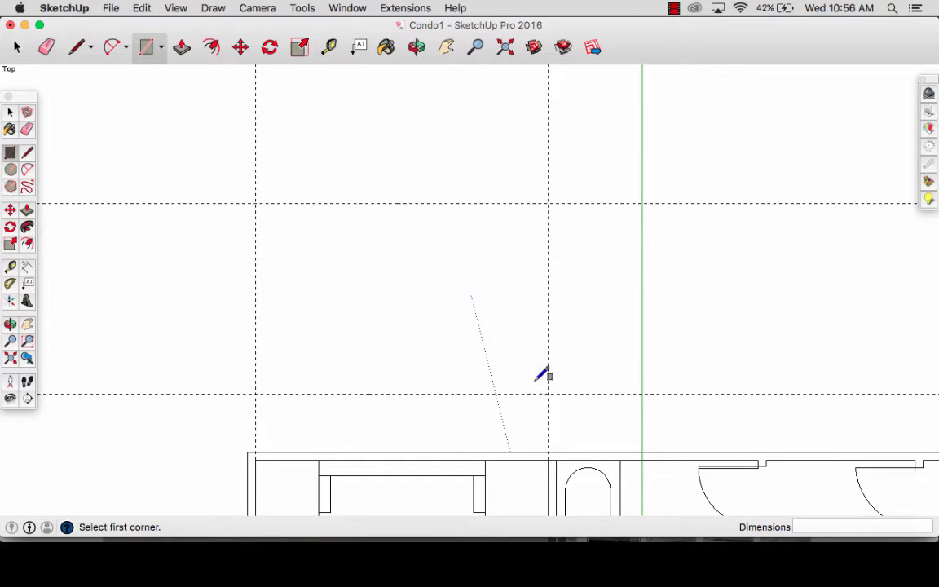
click(546, 393)
click(257, 203)
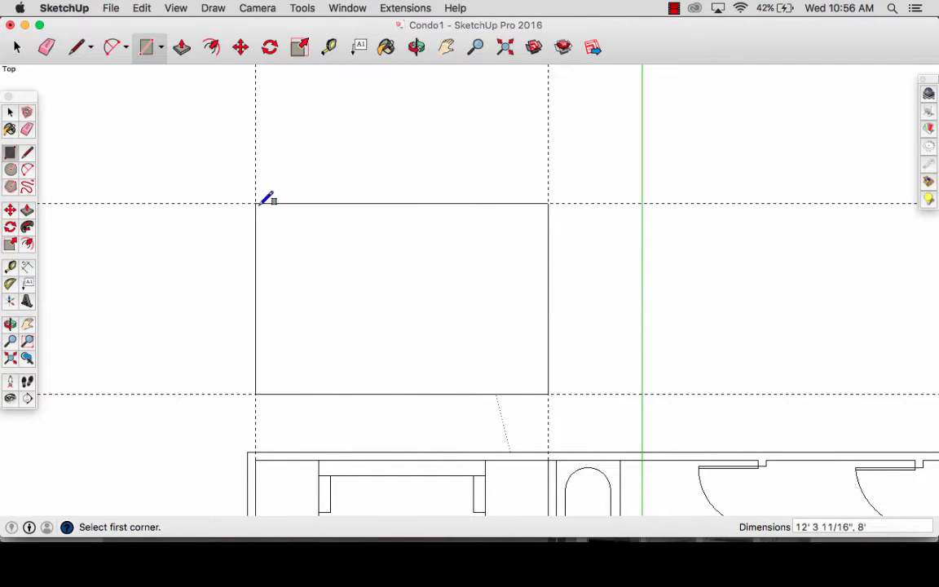
scroll(508, 325, down, 2)
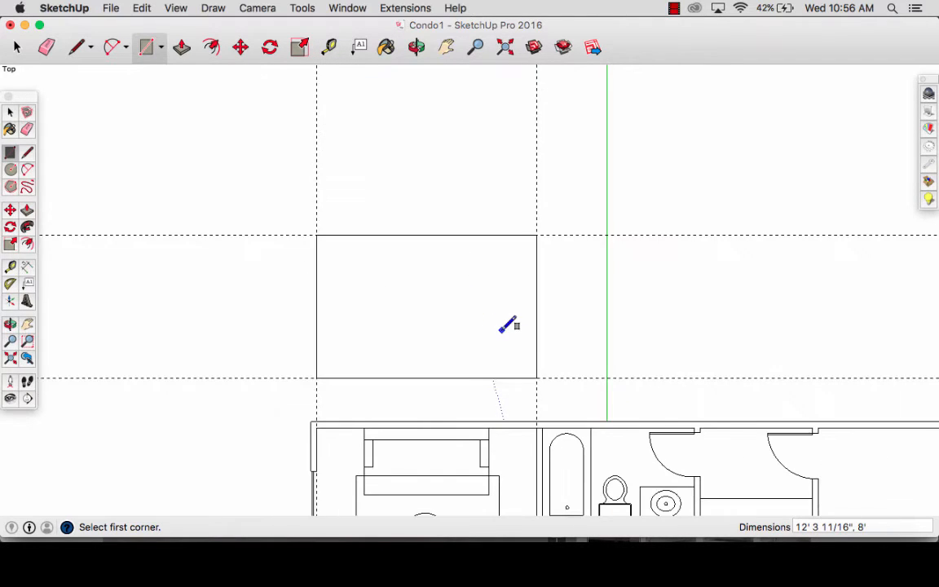
click(147, 7)
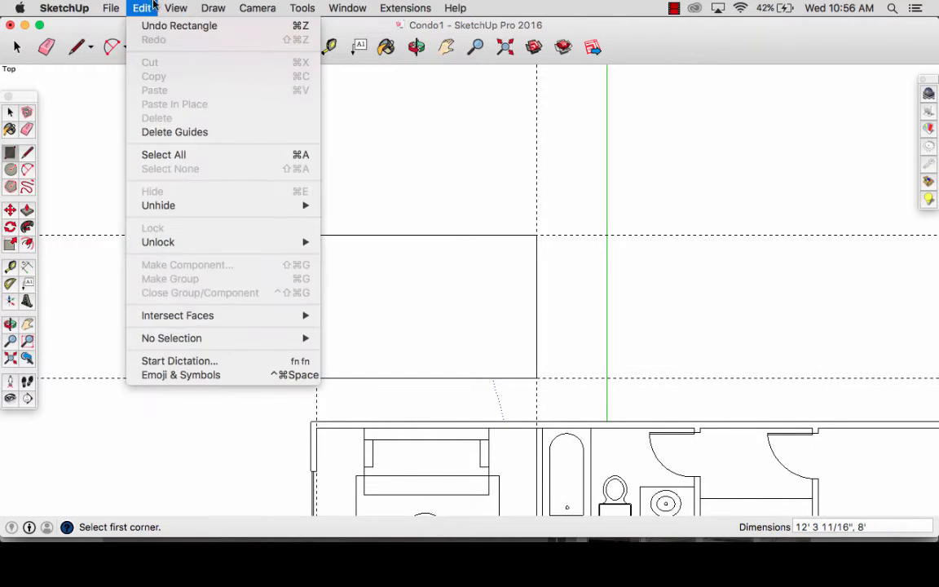
click(172, 132)
- Add vertical guides along the sofa's left and right ends, extending up through the wall elevation rectangle
key(h)
drag(456, 421, 434, 298)
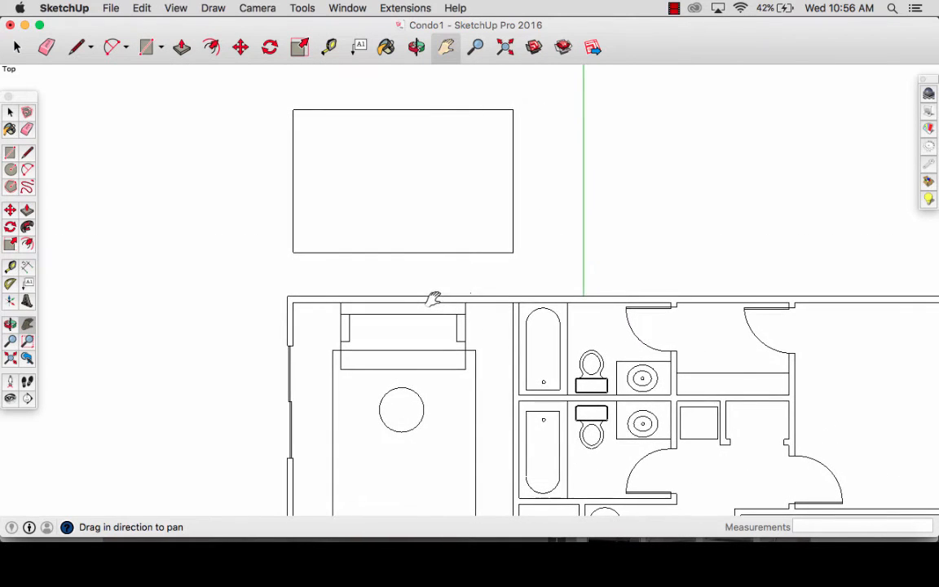
key(t)
click(471, 318)
click(468, 318)
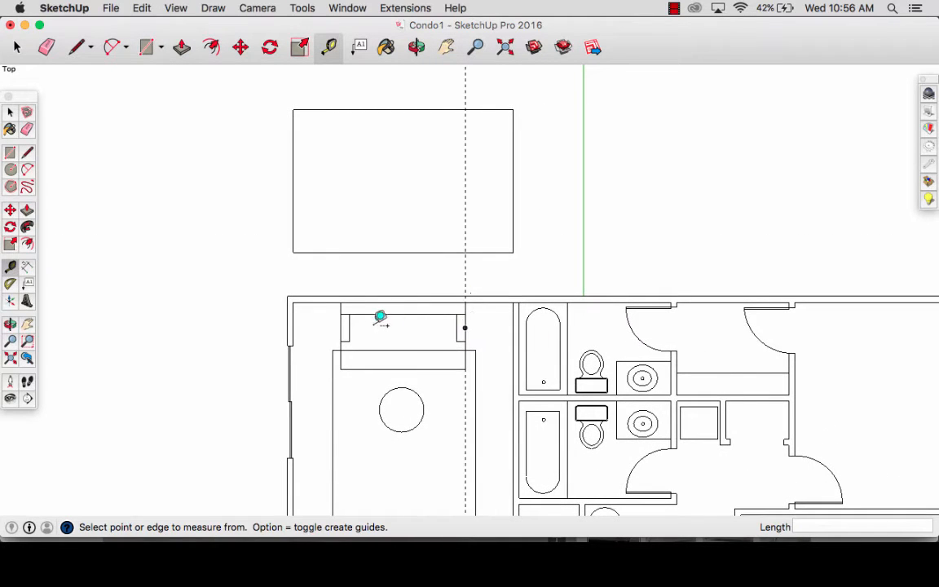
double_click(345, 320)
- Add vertical guides at the circle's right and left edges, using the sofa's guides as the reference direction
click(469, 411)
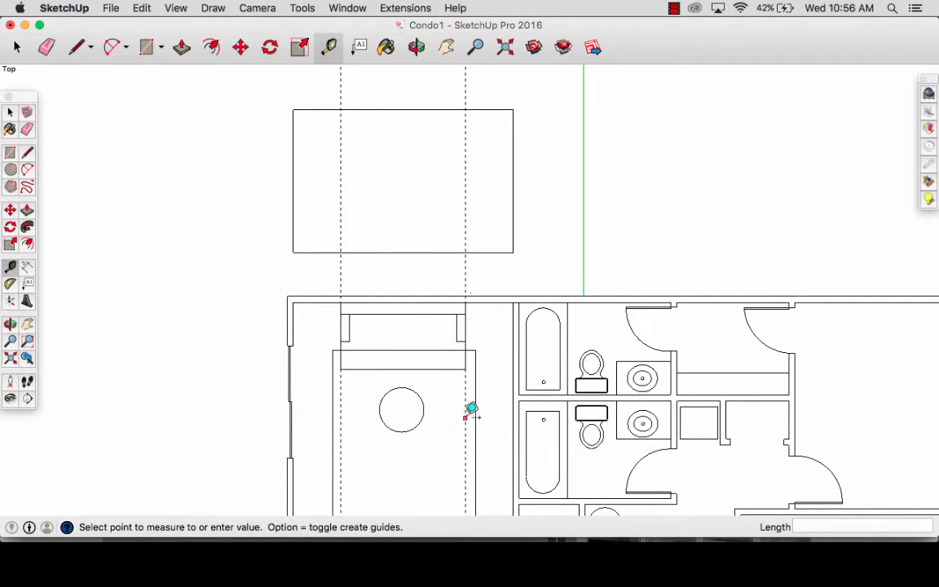
click(424, 399)
click(425, 376)
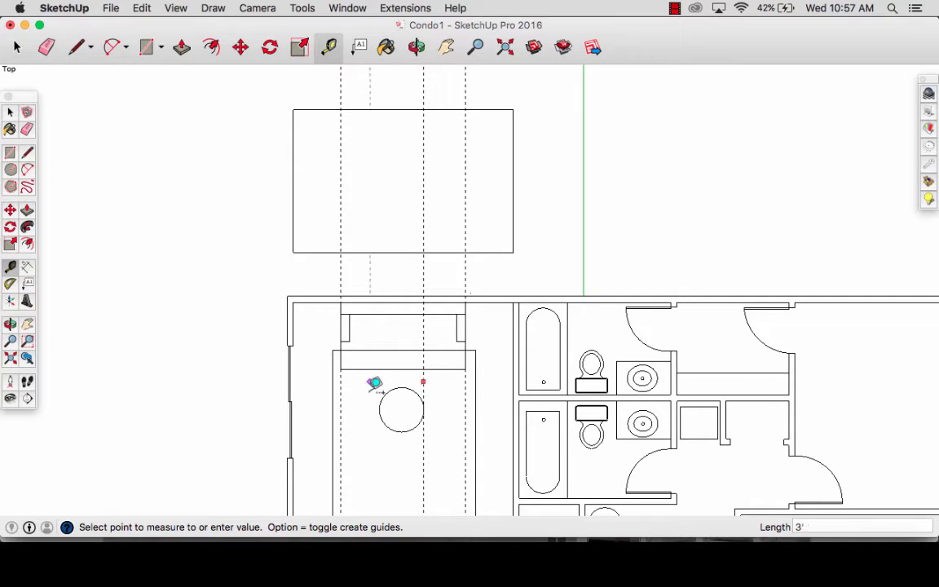
scroll(385, 405, up, 3)
scroll(385, 395, up, 1)
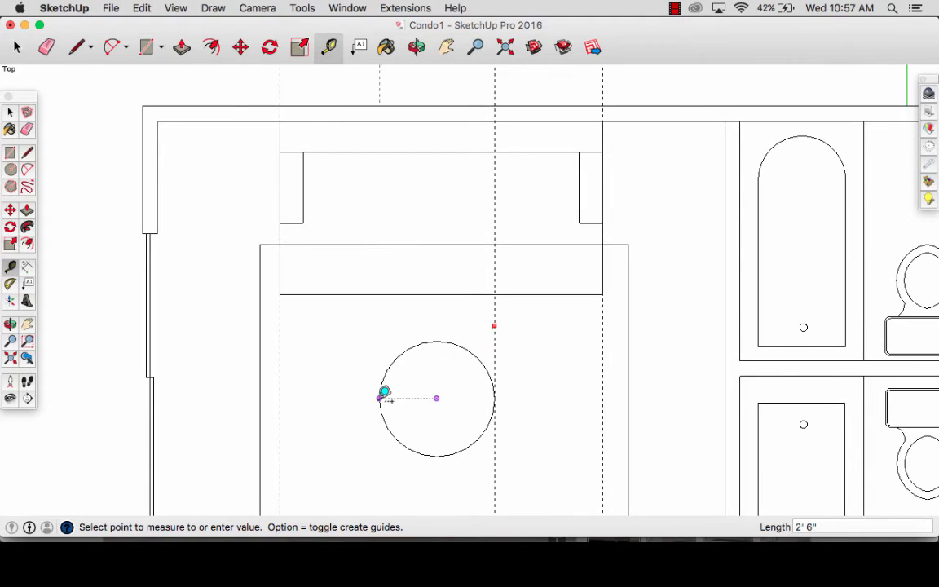
click(384, 390)
scroll(385, 391, down, 4)
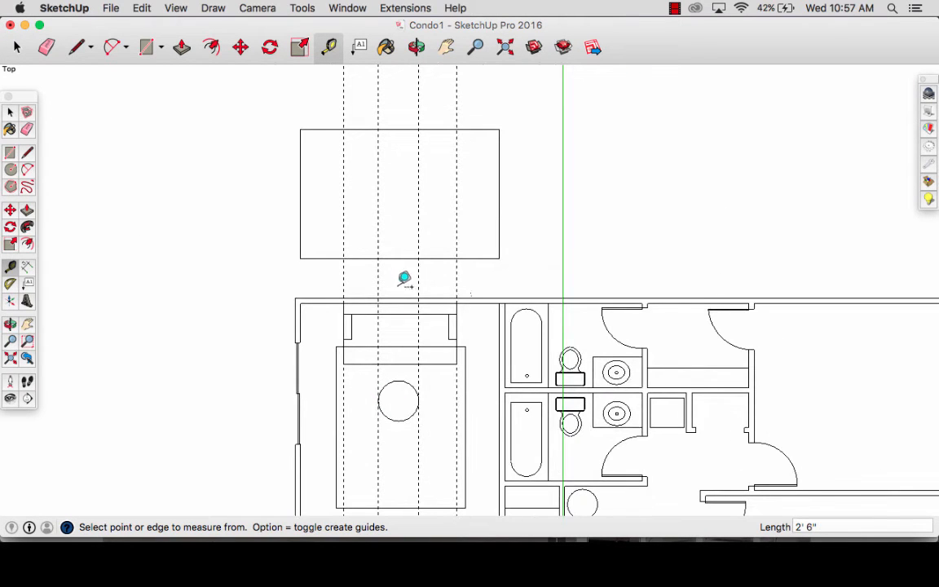
- Add a guide 34" above the elevation's lower edge and draw a 7' by 2' 10" rectangle between the sofa guides
click(400, 258)
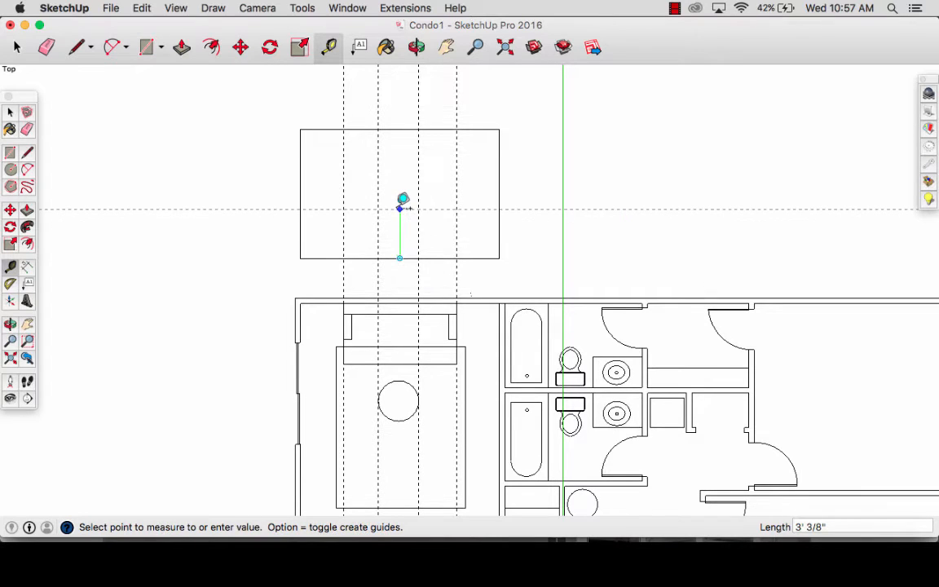
text(34)
key(Return)
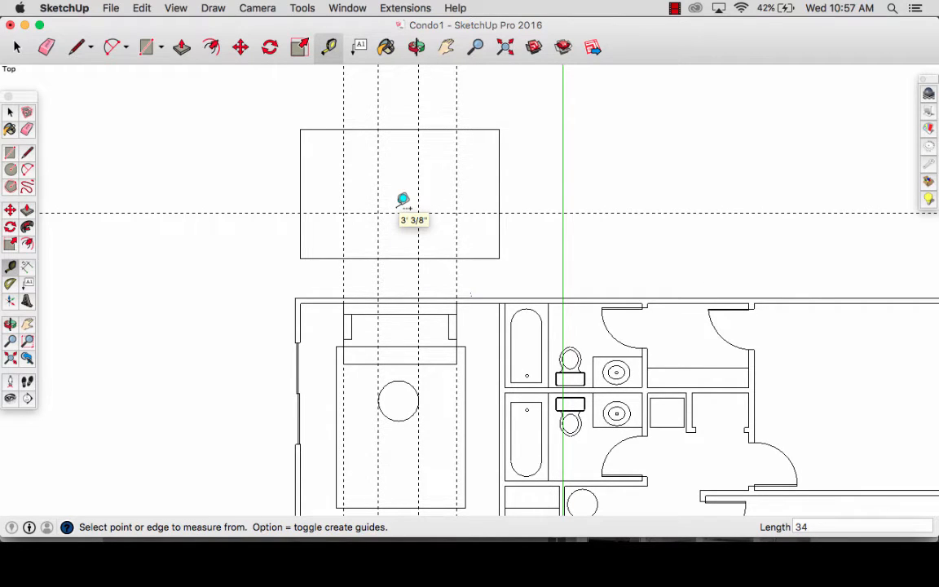
key(r)
click(456, 214)
click(343, 259)
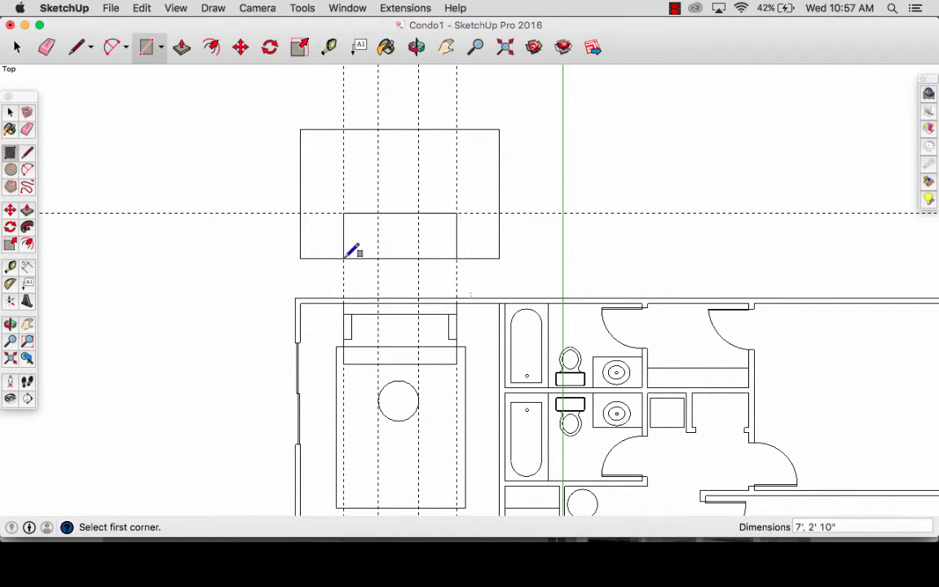
- Add a guide 16" above the elevation's lower edge and draw a thin tabletop rectangle below it between the circle's guides
key(t)
click(400, 258)
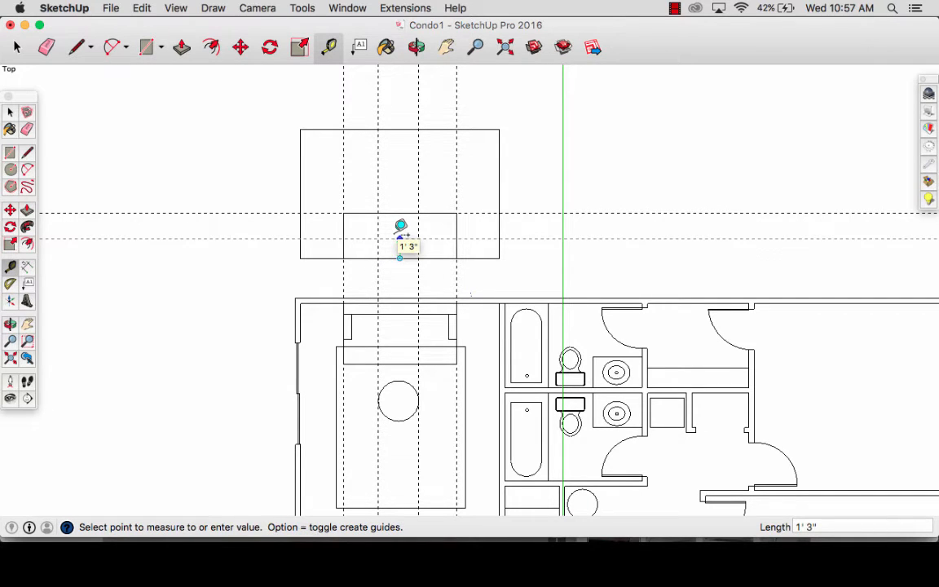
text(16)
key(Return)
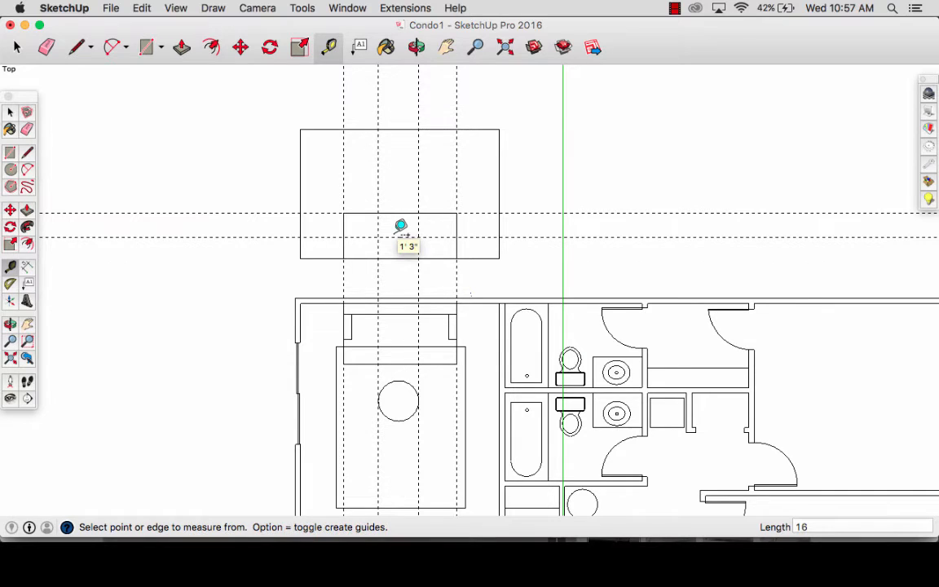
key(r)
scroll(392, 230, up, 3)
click(367, 239)
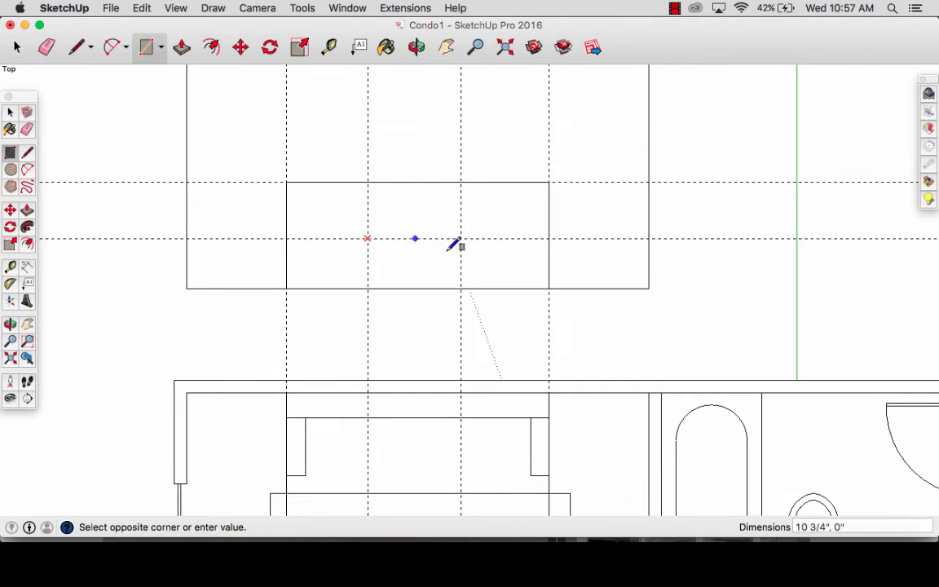
click(461, 250)
- Draw a 2' 6" by about 3 3/8" base rectangle on the floor line, and outline the full coffee table from the 16" guide down
click(461, 288)
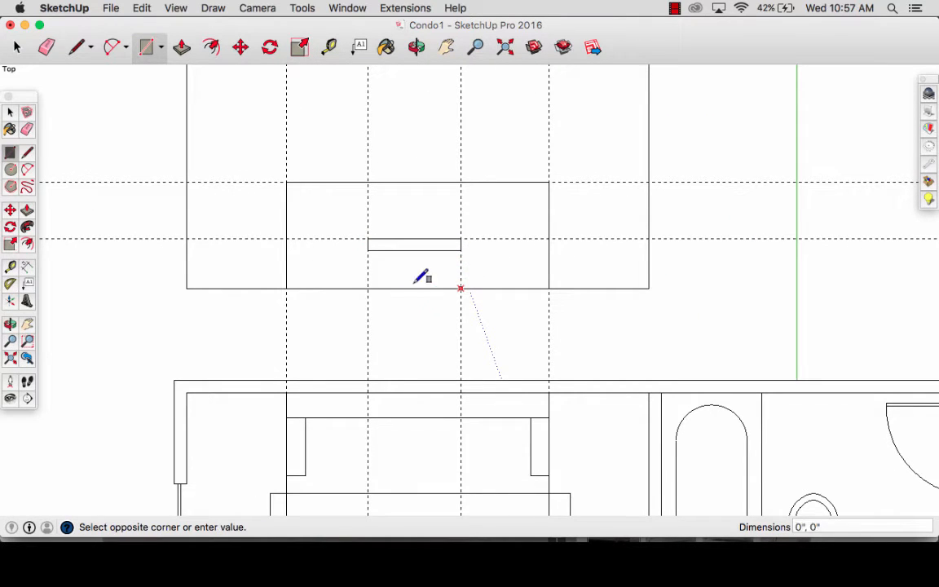
click(367, 277)
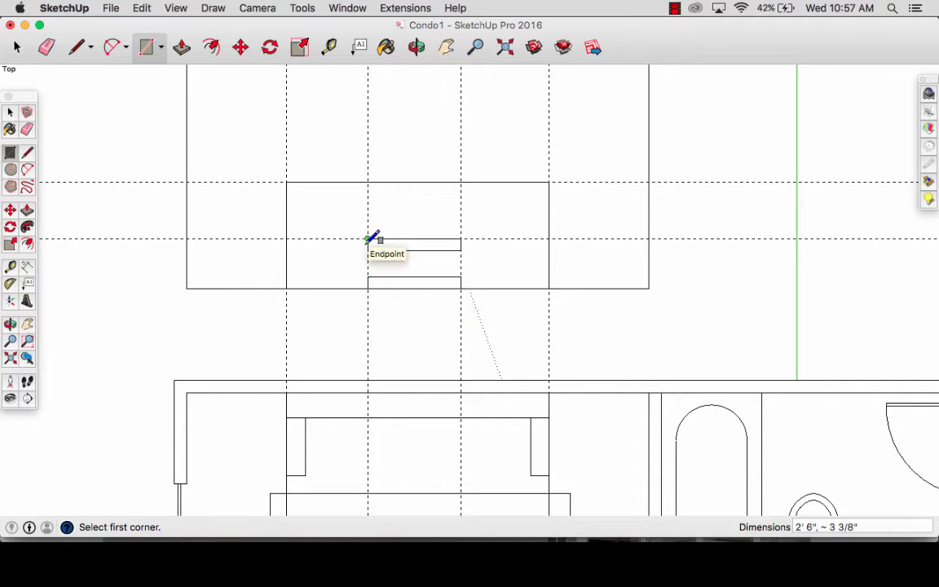
click(368, 238)
click(461, 288)
- Erase all horizontal and vertical guides running through the wall elevation
scroll(461, 287, down, 2)
key(e)
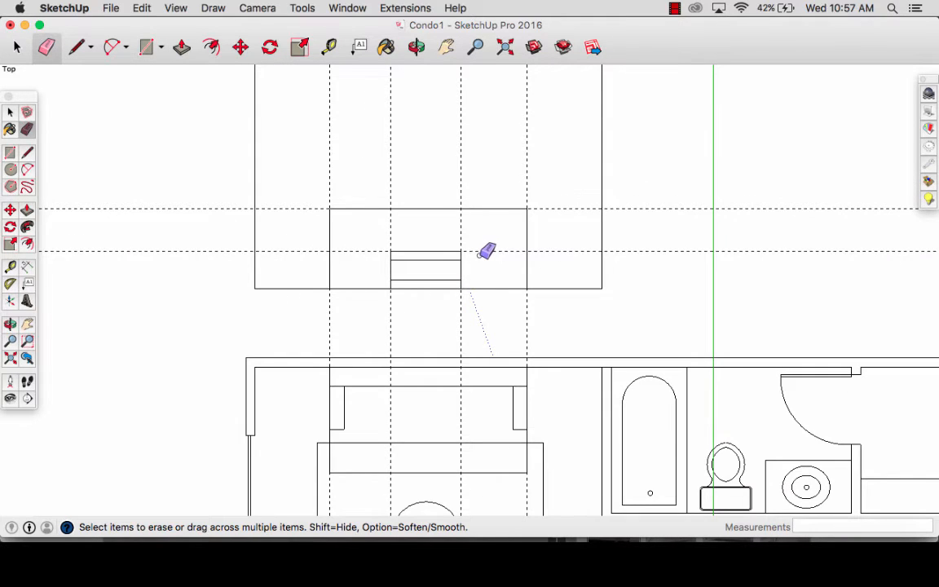
mouse_move(486, 250)
mouse_down()
mouse_move(436, 220)
mouse_move(383, 266)
mouse_up()
key(space)
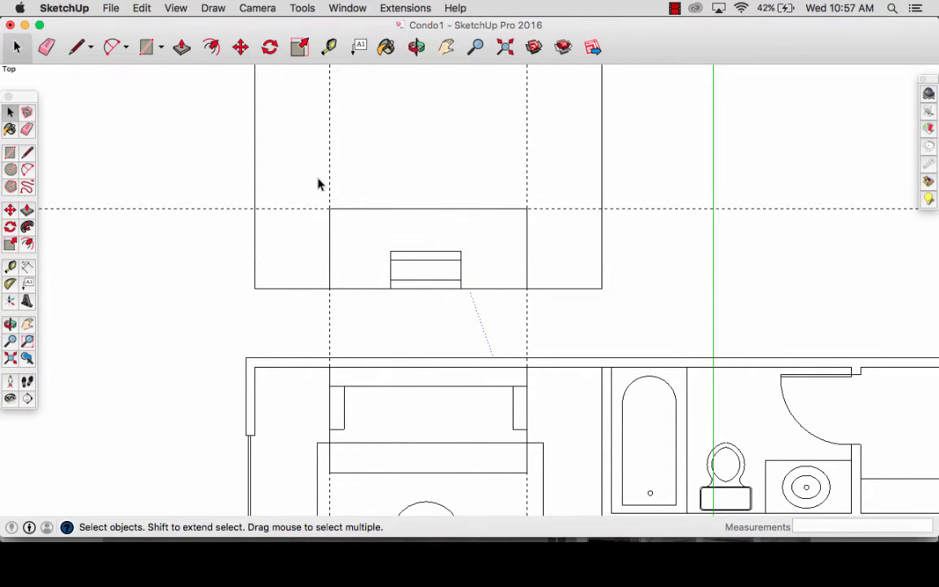
click(319, 179)
key(e)
drag(338, 181, 302, 226)
key(space)
key(e)
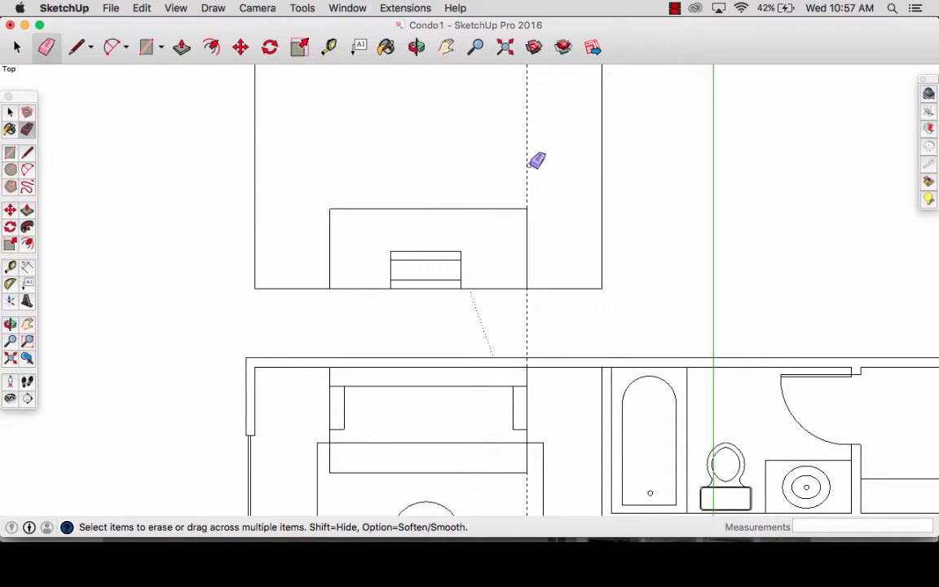
click(527, 165)
key(space)
scroll(473, 295, down, 2)
click(452, 277)
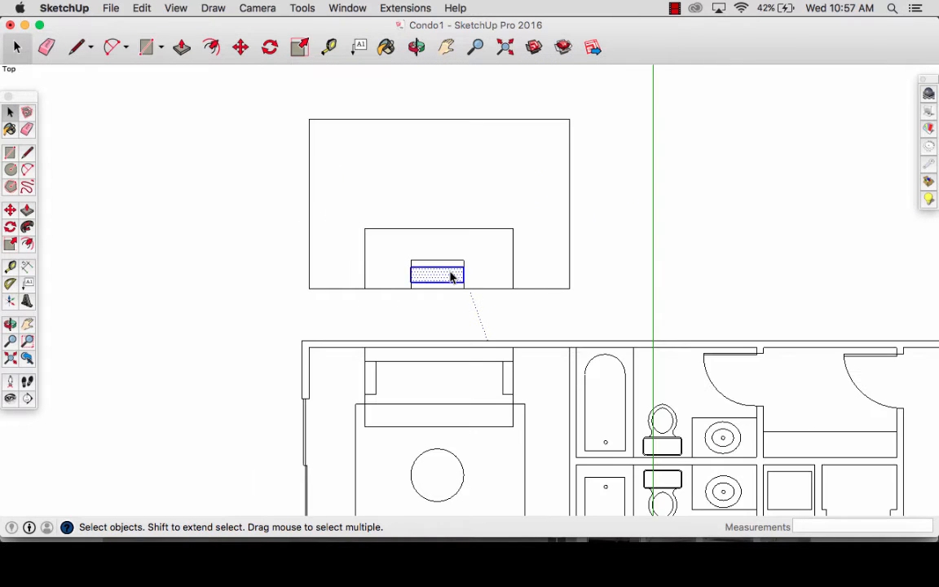
click(446, 262)
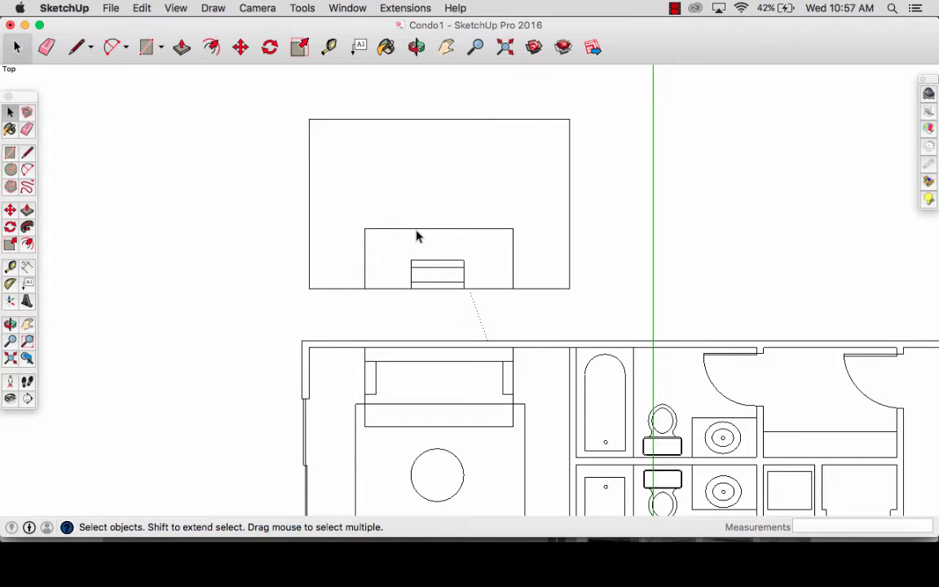
- Add a horizontal guide about 1' 3" below the upper edge of the sofa rectangle in the elevation
key(t)
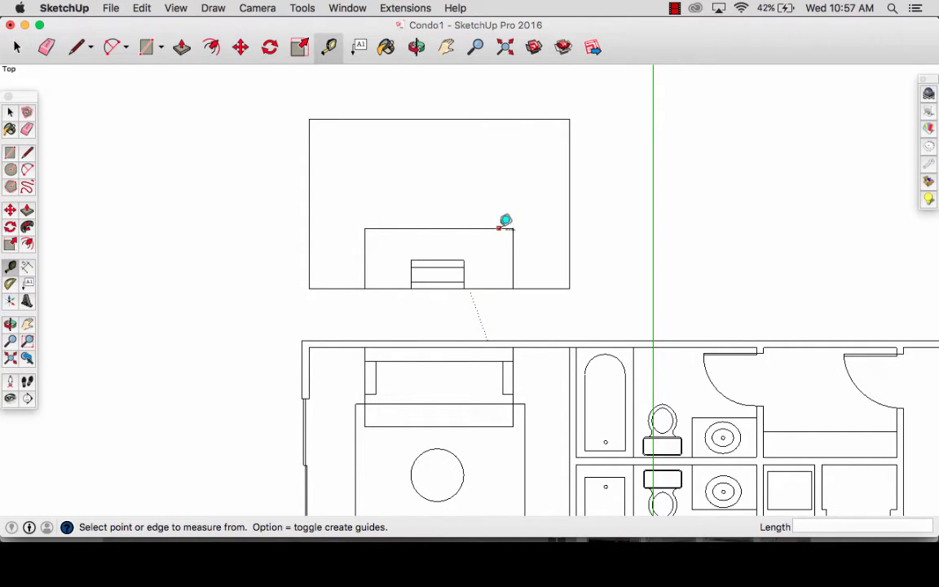
click(499, 229)
click(499, 249)
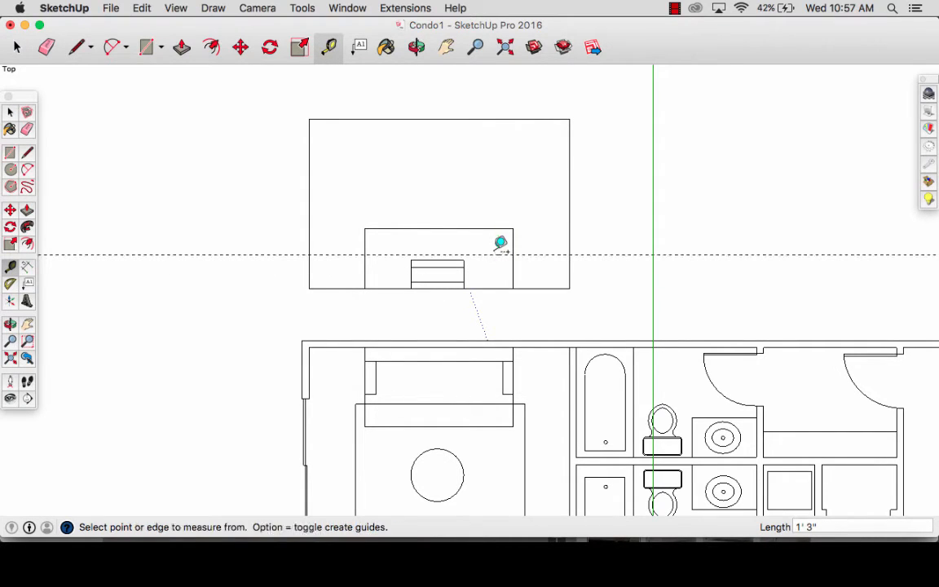
scroll(497, 240, up, 2)
key(r)
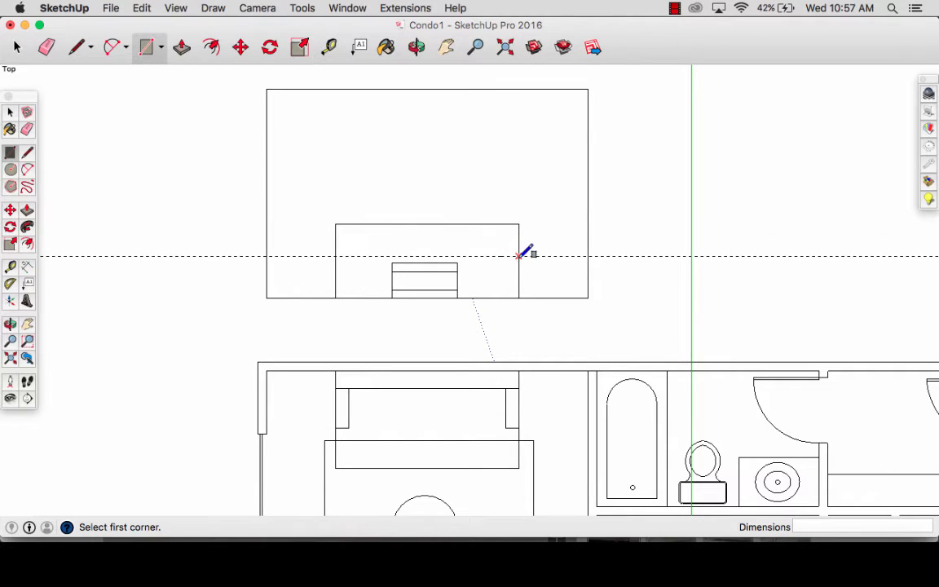
click(518, 255)
- Add vertical guides 4" inside the sofa rectangle's right and left edges
key(t)
click(518, 245)
text(3)
key(Return)
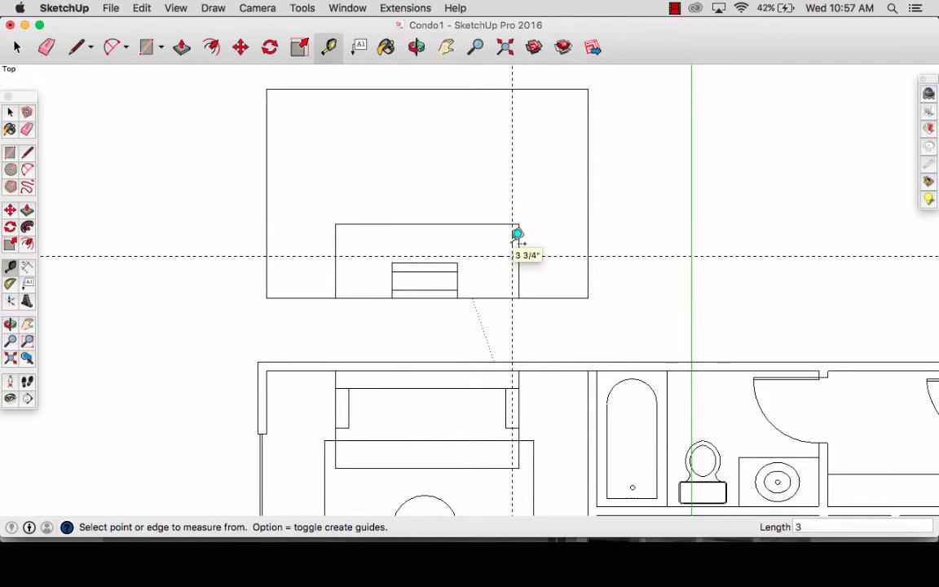
text(4)
key(Return)
click(335, 243)
text(4)
key(Return)
- Draw 1' 7" by 4" armrest rectangles at both sofa ends and a seat cushion rectangle between them reaching halfway to the floor
key(r)
click(344, 256)
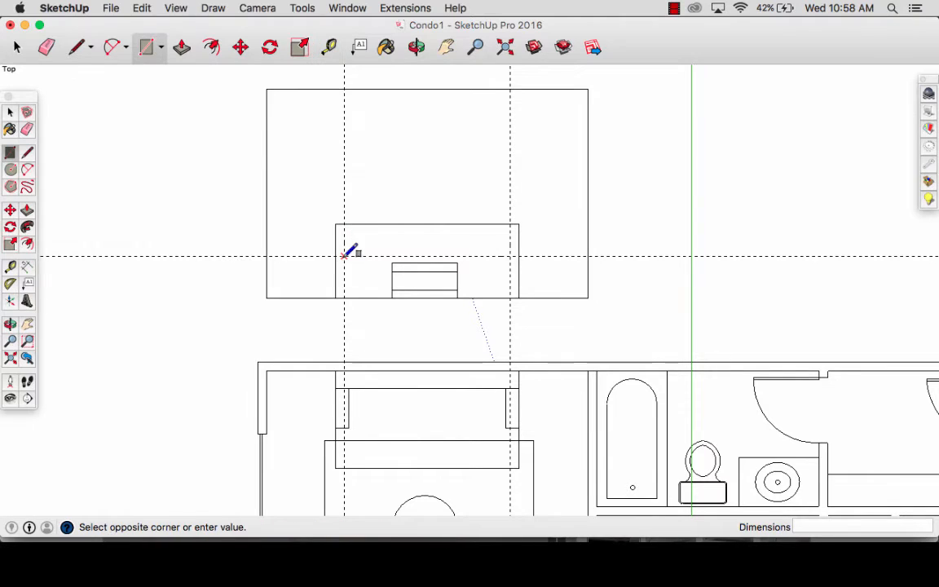
click(335, 298)
click(511, 257)
key(Escape)
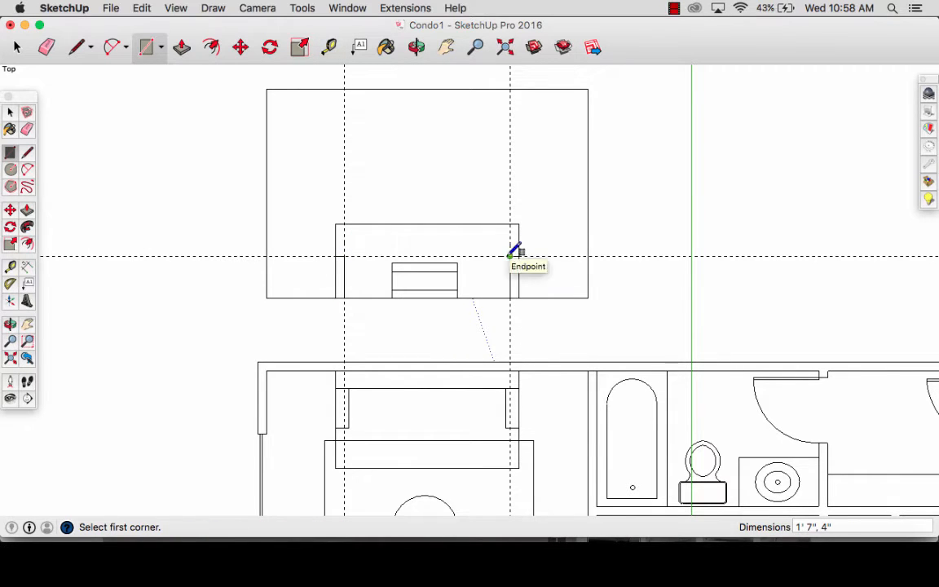
click(510, 257)
click(344, 277)
- Erase the seat line crossing the coffee table and the two vertical armrest guides
key(e)
click(395, 277)
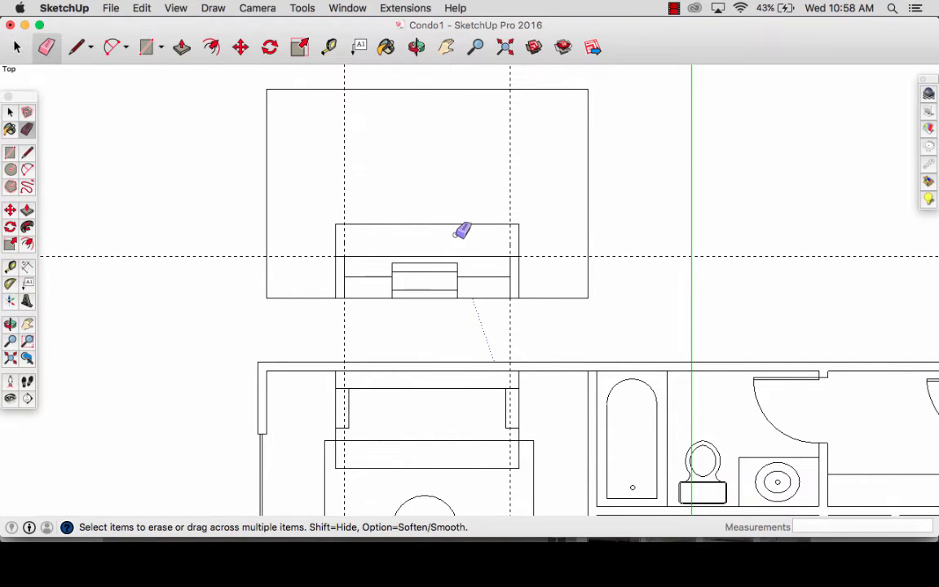
scroll(444, 238, up, 2)
drag(519, 203, 532, 206)
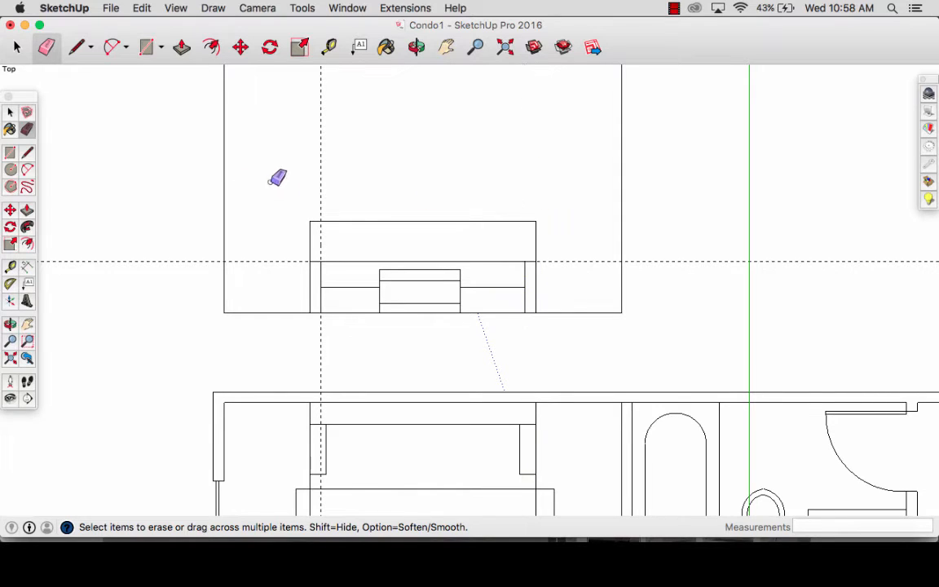
drag(307, 188, 329, 194)
- Divide the upper edge of the sofa back into 3 equal segments
key(space)
click(356, 221)
right_click(356, 225)
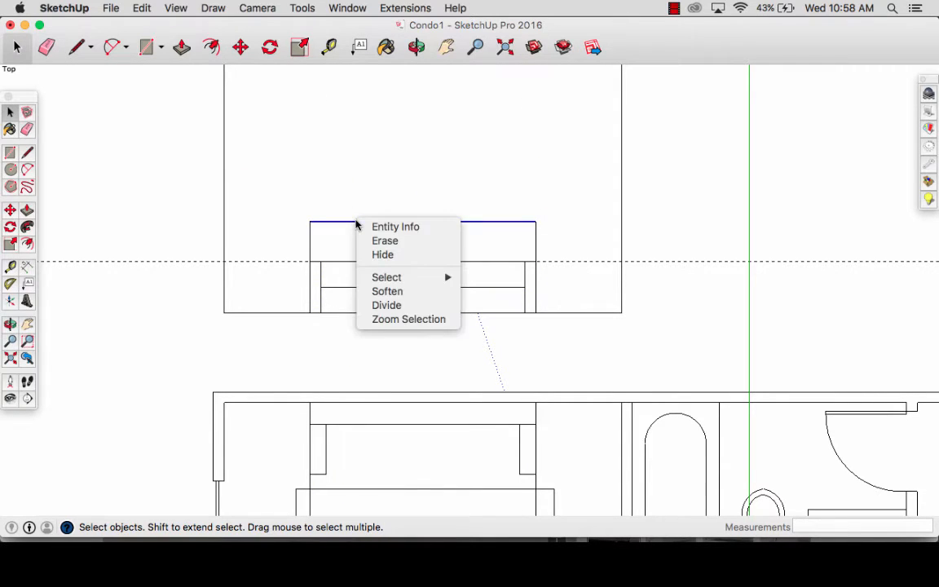
click(379, 304)
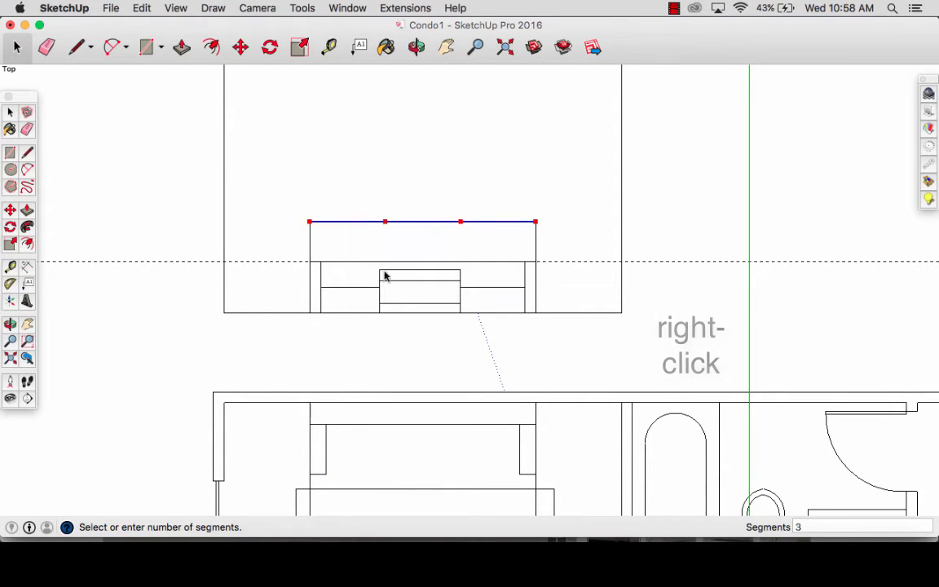
click(383, 225)
- Draw vertical lines from the two division points down to the armrest line to separate the back cushions
key(l)
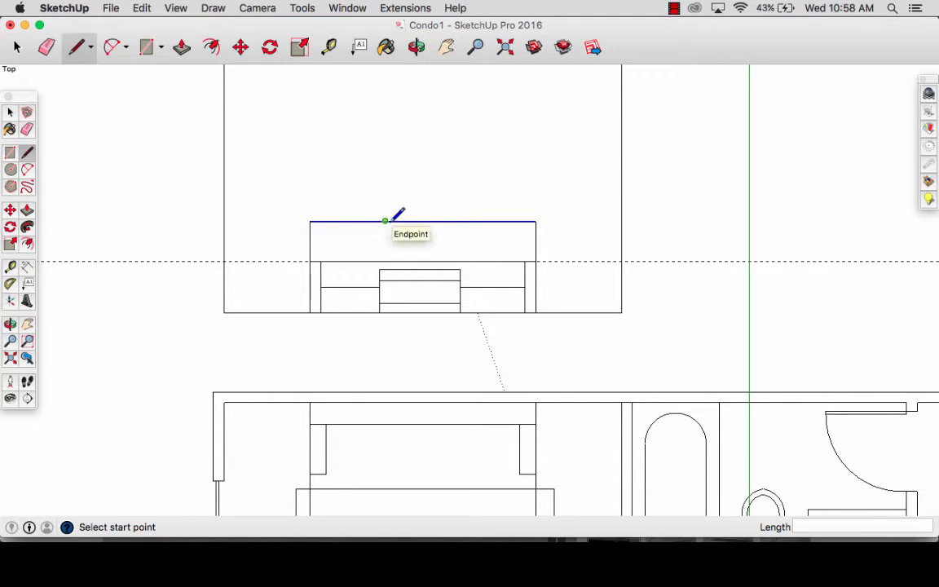
click(385, 221)
click(386, 260)
click(460, 221)
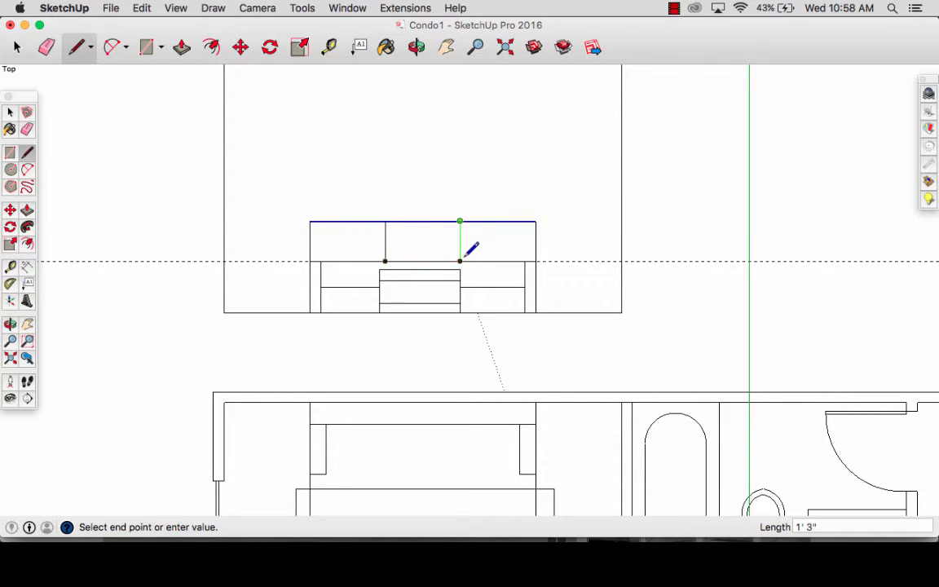
click(460, 260)
- Round the upper left and upper right corners of the sofa back with matching fillet arcs
scroll(463, 257, up, 2)
key(a)
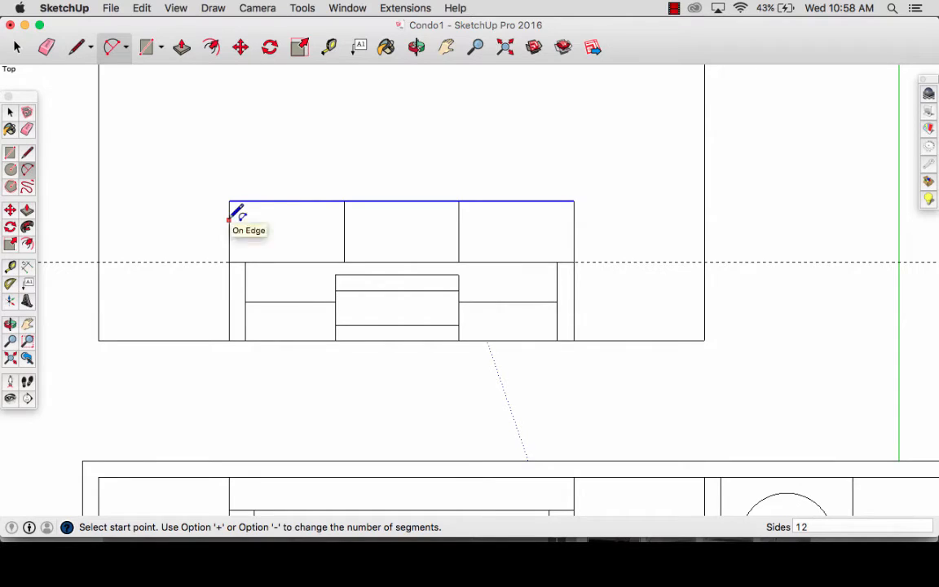
click(229, 218)
click(247, 201)
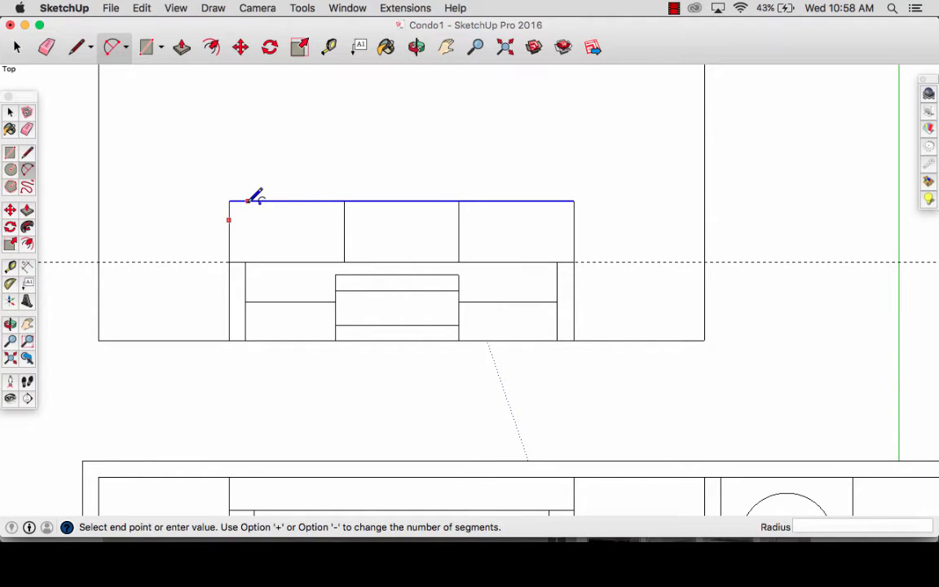
click(574, 214)
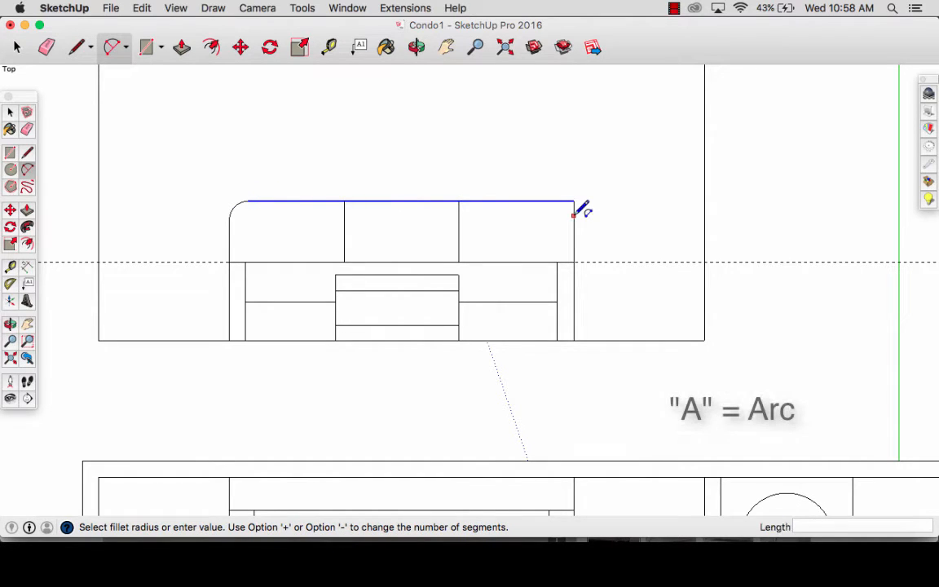
- Draw an arc across the right armrest's inner upper corner, then erase the leftover corner edge and the horizontal guide
scroll(557, 270, up, 3)
click(559, 288)
click(575, 257)
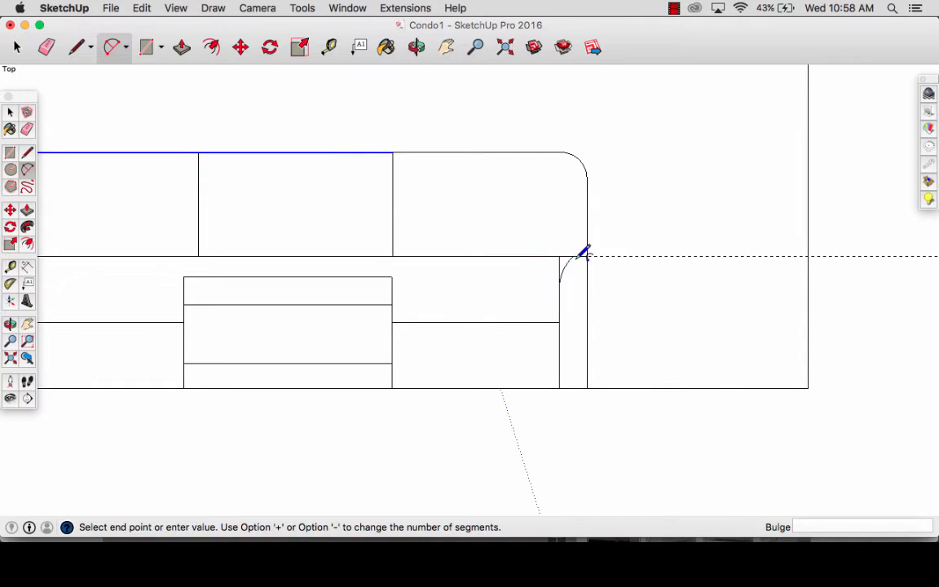
scroll(582, 252, down, 3)
key(e)
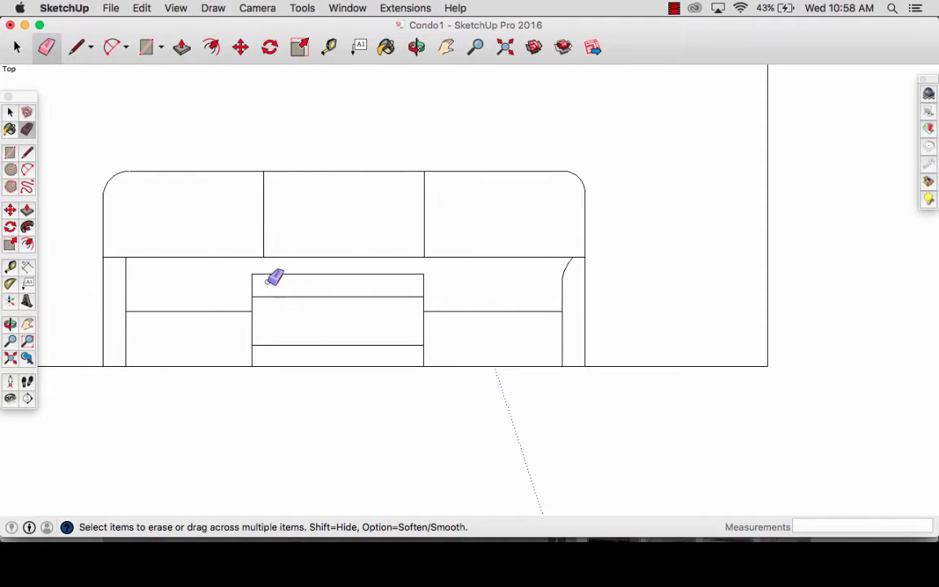
- Draw an arc across the left armrest's inner upper corner and erase the leftover corner edge
key(a)
click(113, 258)
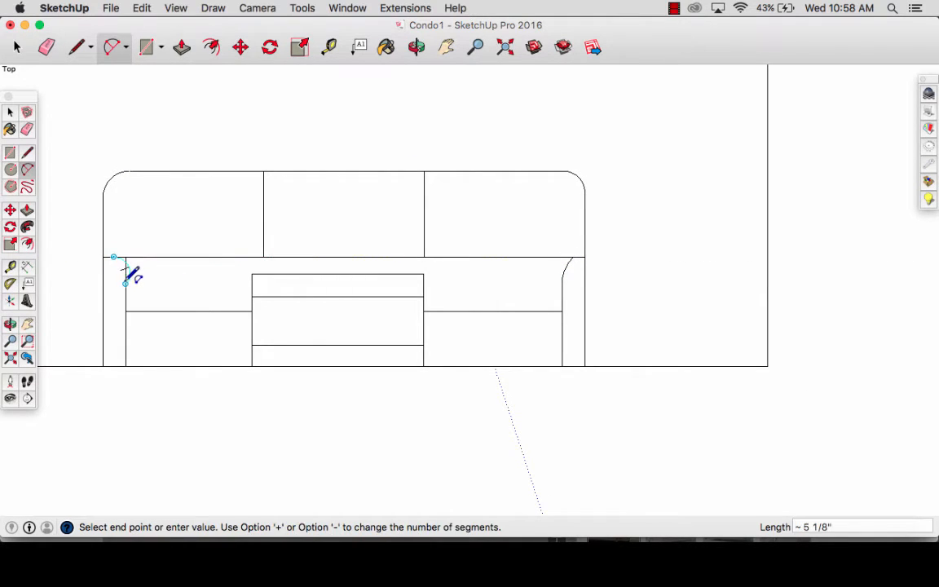
double_click(125, 272)
scroll(121, 264, up, 3)
key(e)
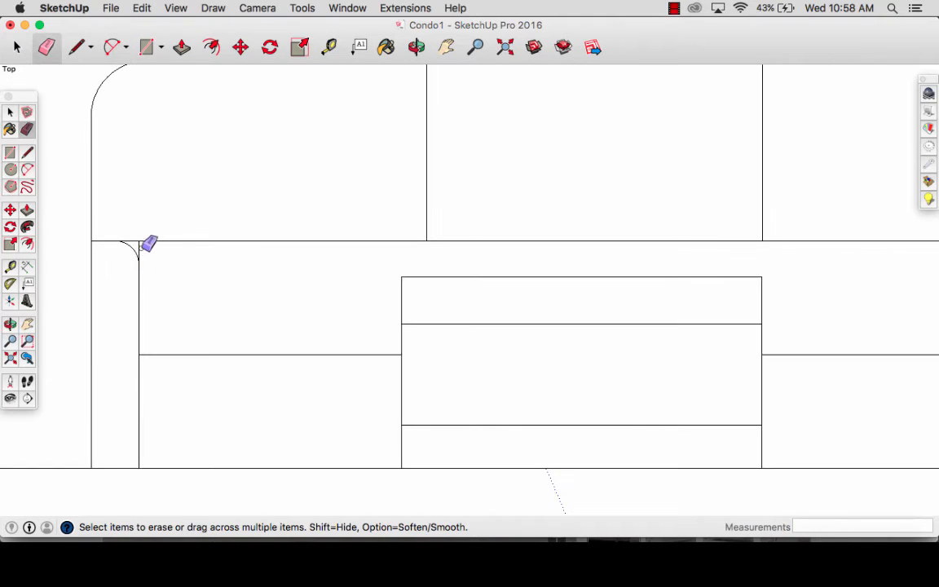
scroll(224, 302, down, 5)
key(space)
scroll(501, 312, down, 4)
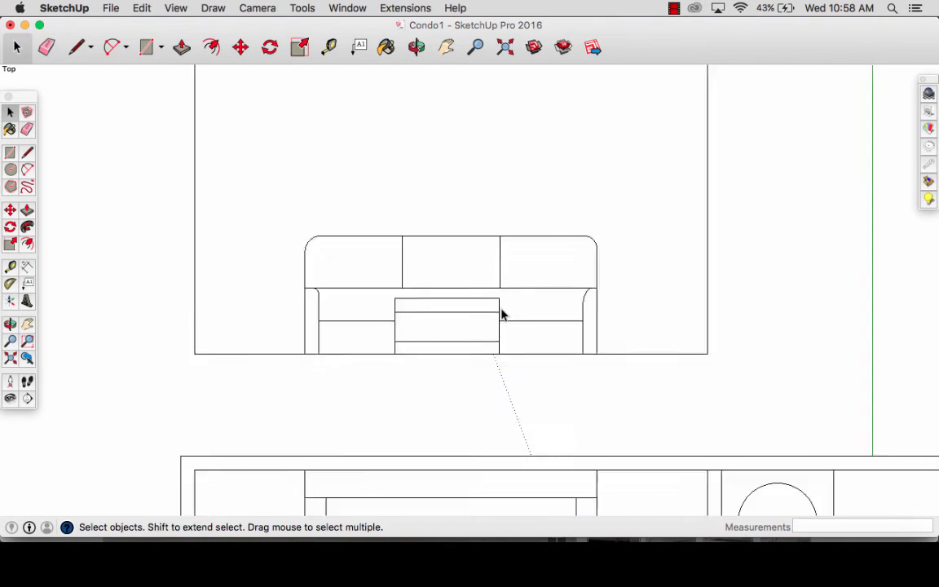
- Add a horizontal guide 8" above the sofa's upper edge and a second guide 2" above that one
key(h)
mouse_move(534, 210)
mouse_down()
mouse_move(462, 314)
mouse_move(461, 306)
mouse_up()
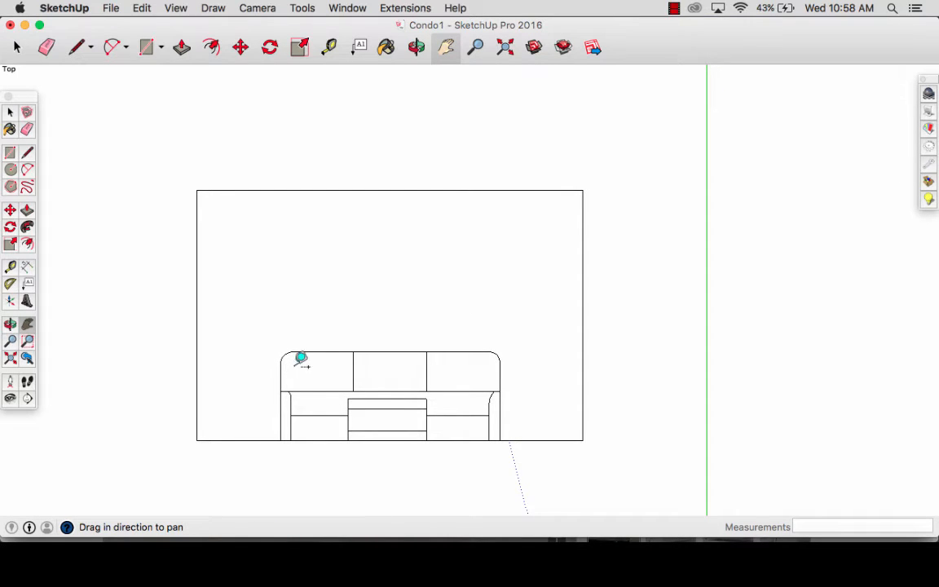
key(t)
click(389, 351)
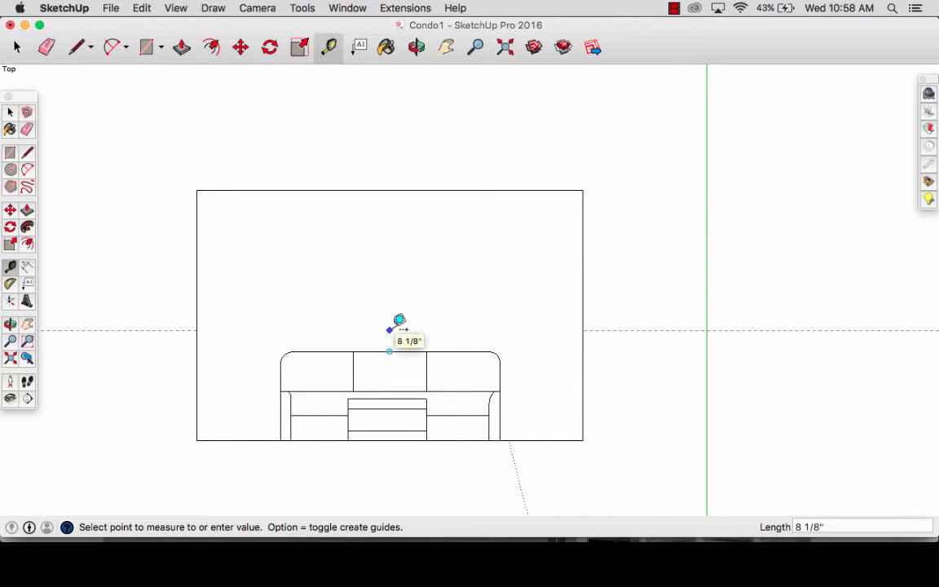
text(8)
key(Return)
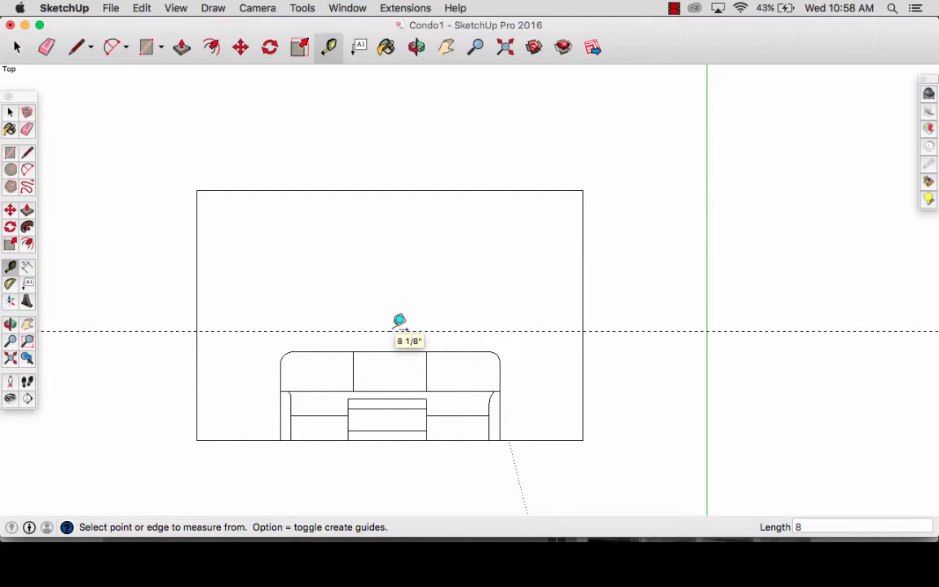
click(416, 330)
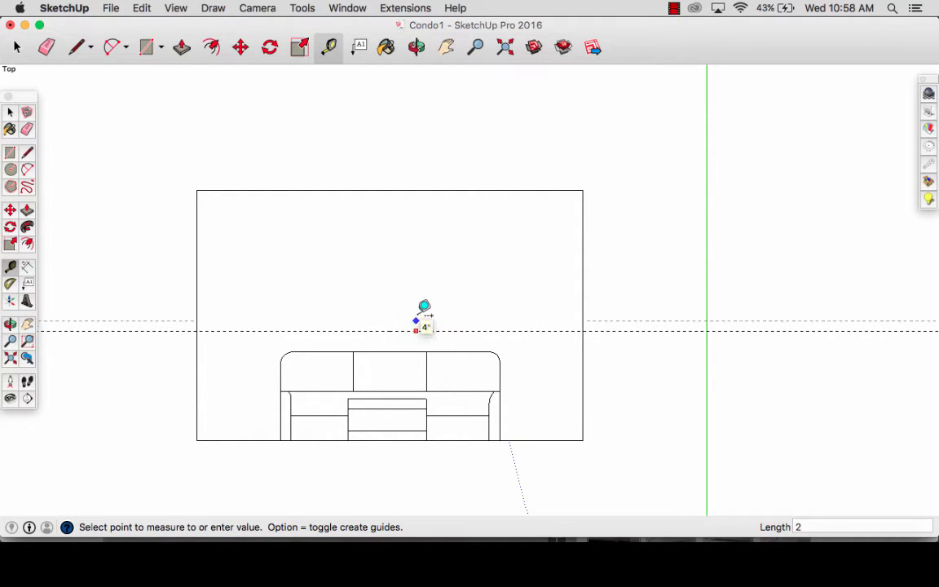
key(Return)
scroll(536, 318, down, 2)
key(r)
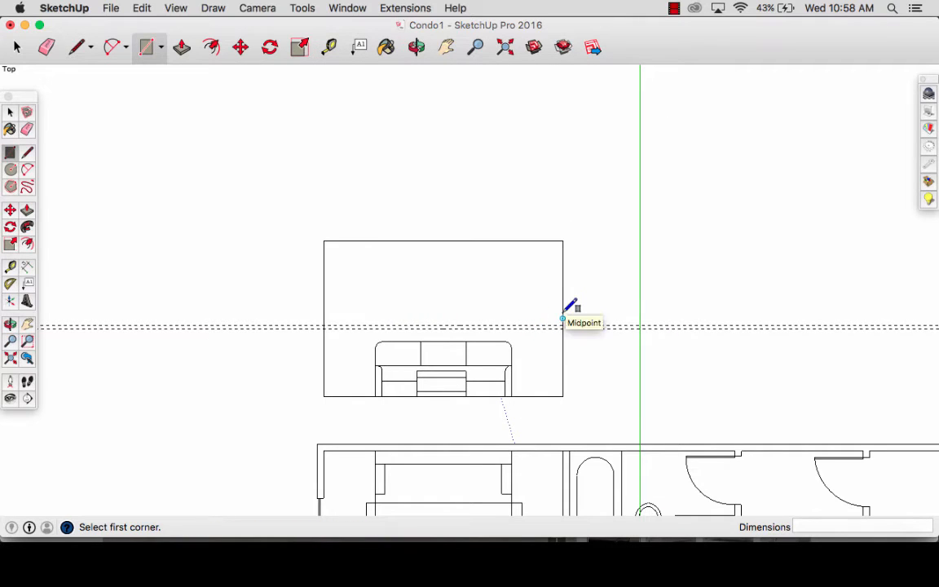
- Add a vertical guide about 3' 3" inside the wall's right edge and a second vertical guide just inside the sofa's left end
key(t)
click(562, 318)
click(500, 317)
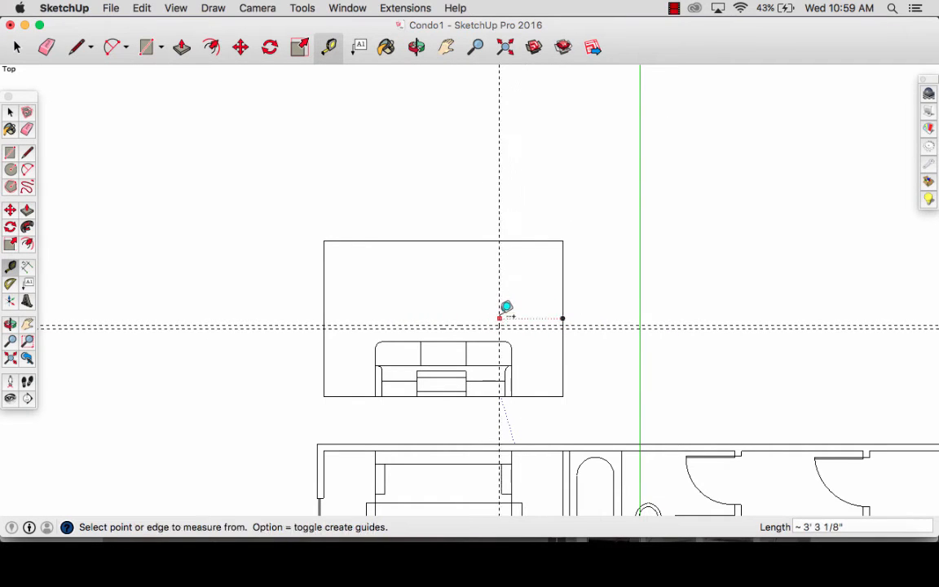
click(500, 318)
key(Escape)
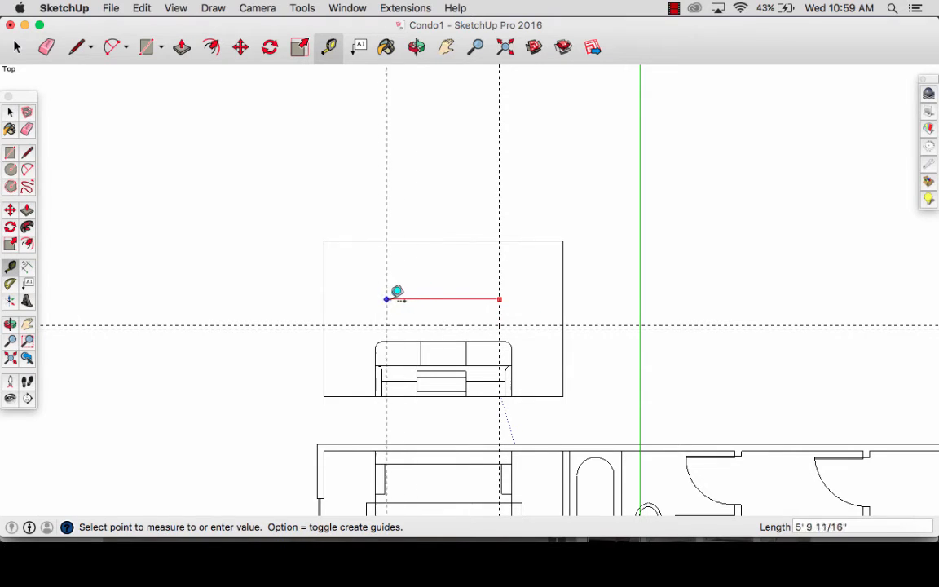
click(393, 296)
- Draw a thin shelf rectangle between the crossing guides above the sofa, then erase all the guides
key(r)
scroll(398, 326, up, 3)
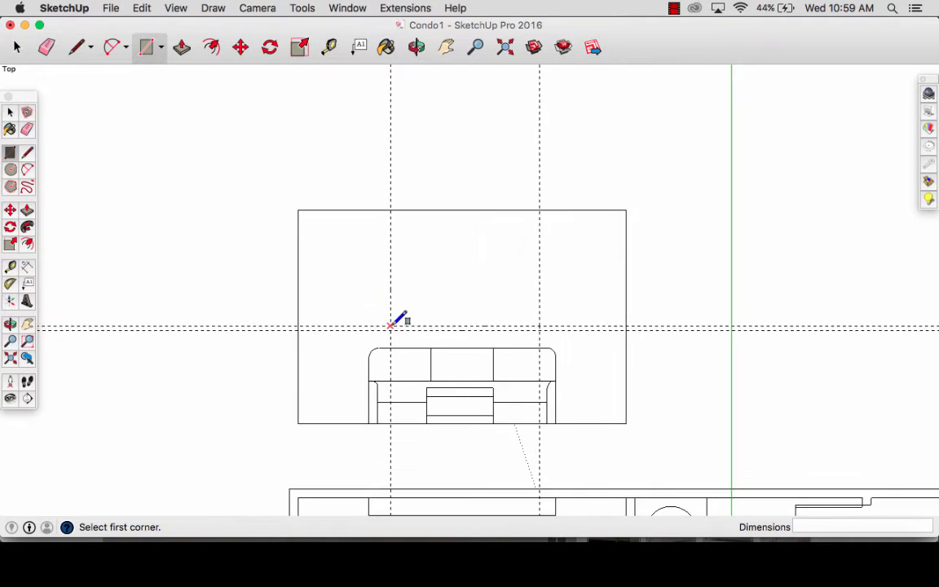
click(390, 326)
click(539, 329)
key(e)
drag(535, 308, 555, 337)
drag(404, 311, 388, 311)
key(space)
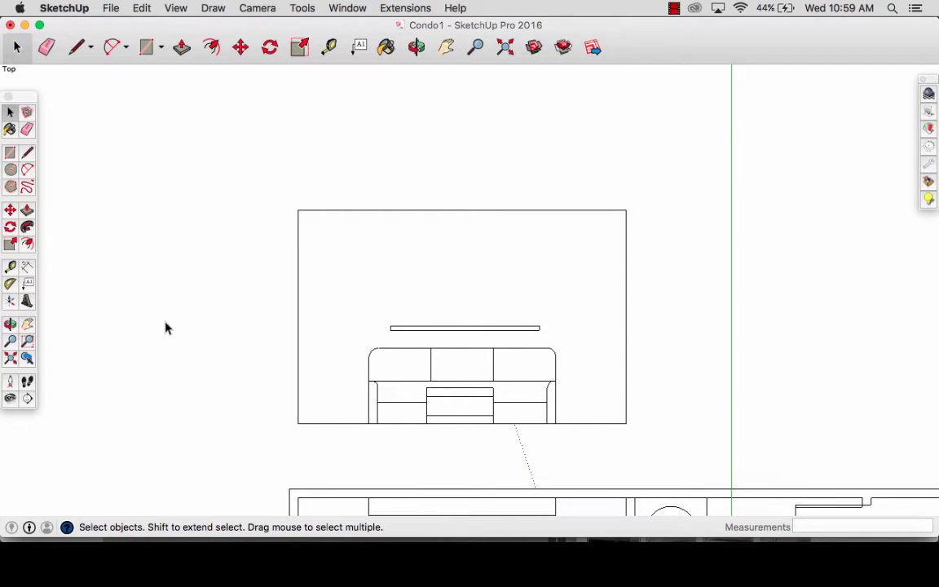
- Switch to Keynote to view the framed pictures in the living room mood board, then return to the SketchUp elevation
key(r)
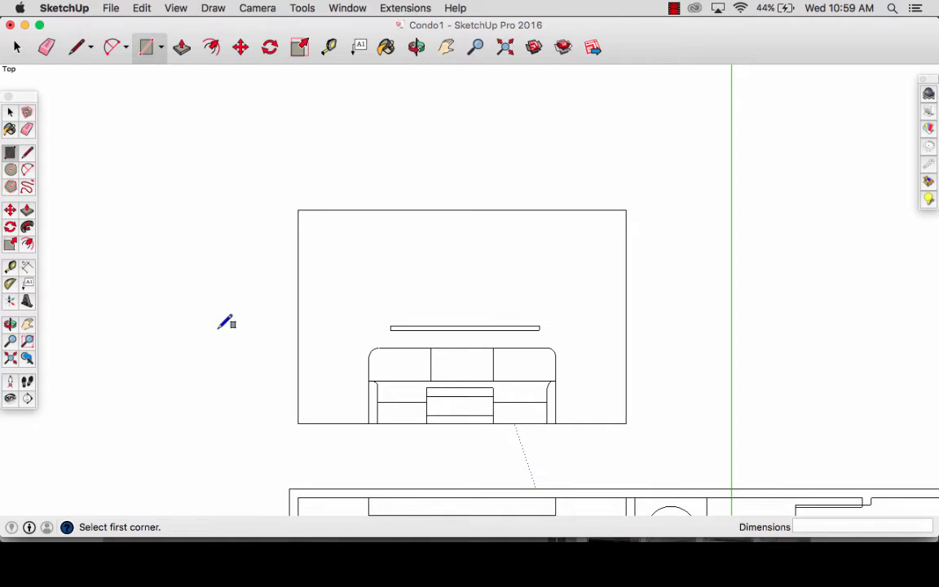
click(675, 531)
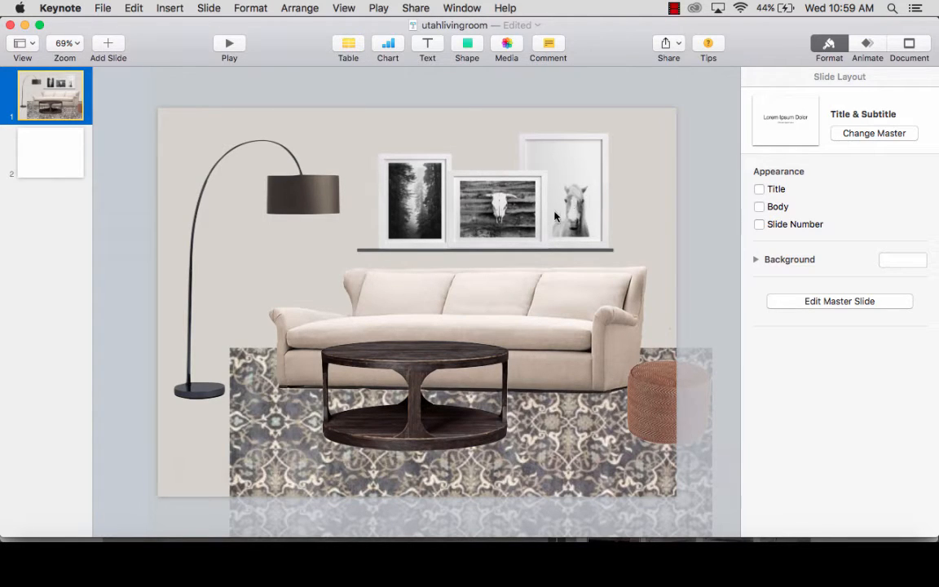
click(613, 531)
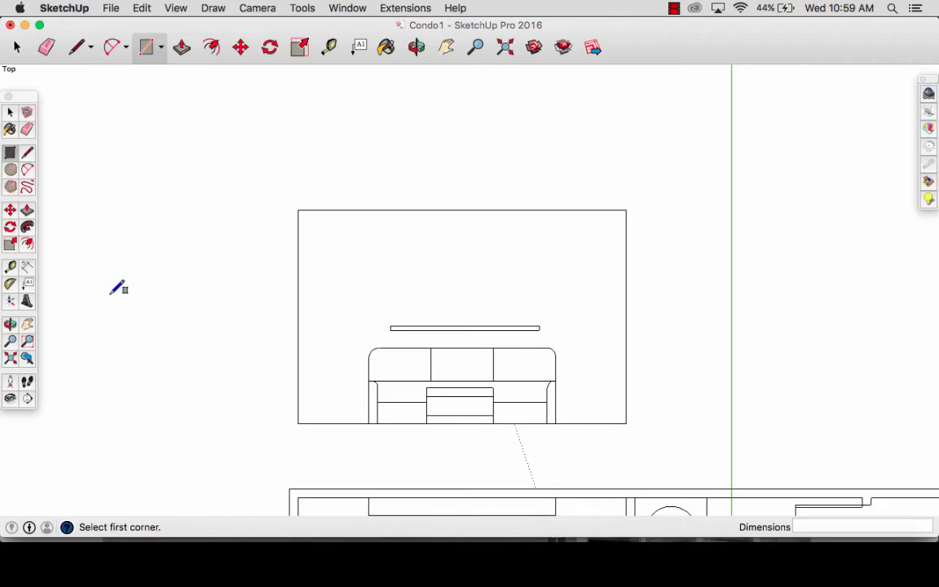
key(space)
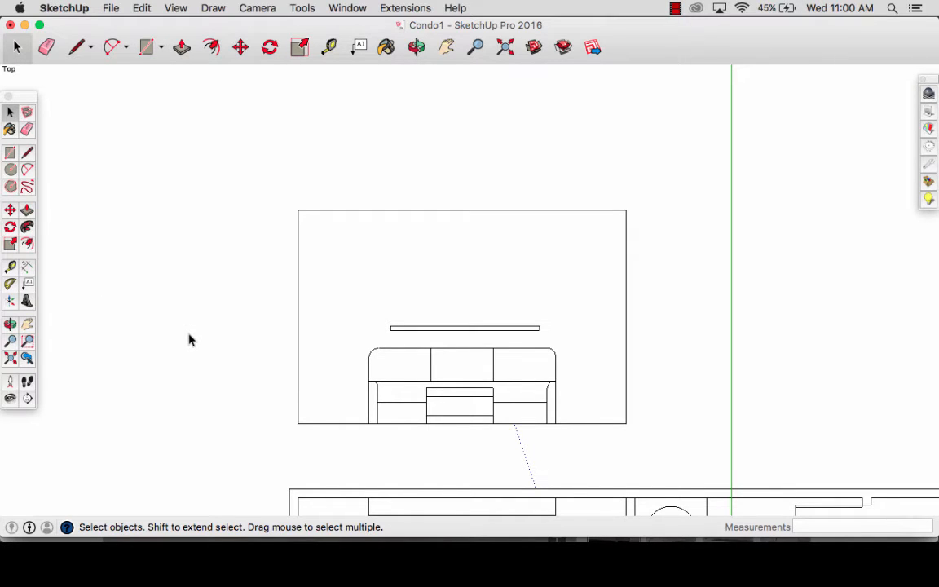
- Draw a picture frame rectangle 16" wide by 20" high in the empty space left of the wall elevation
key(r)
click(153, 325)
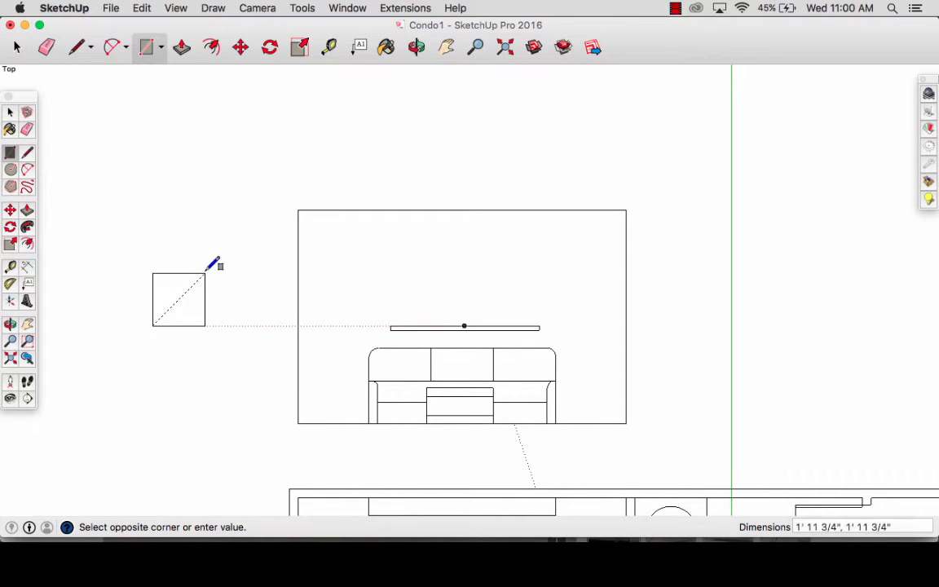
text(16, 20)
key(Return)
key(space)
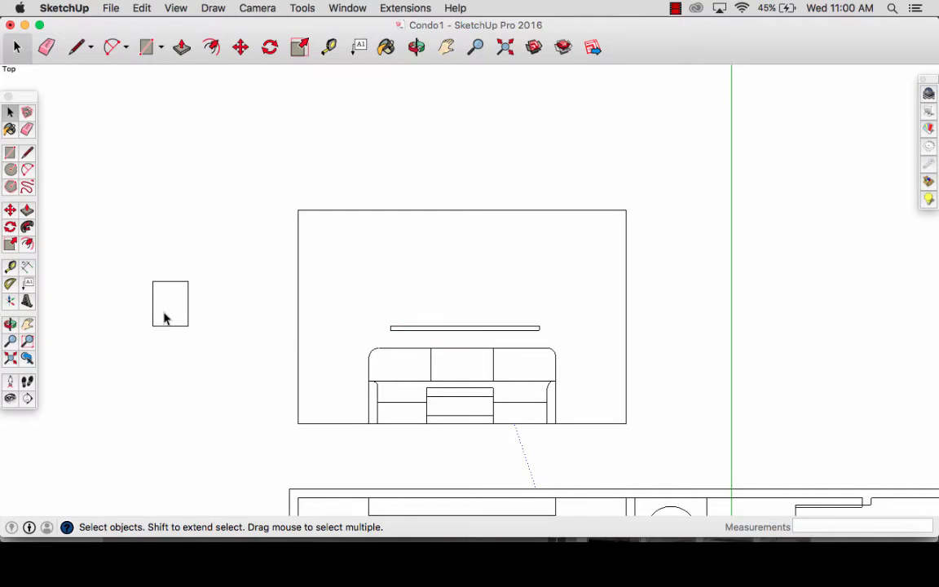
- Offset the 16" by 20" rectangle's outline 2" inward and group the resulting frame
click(163, 318)
key(f)
click(163, 308)
text(2)
key(Return)
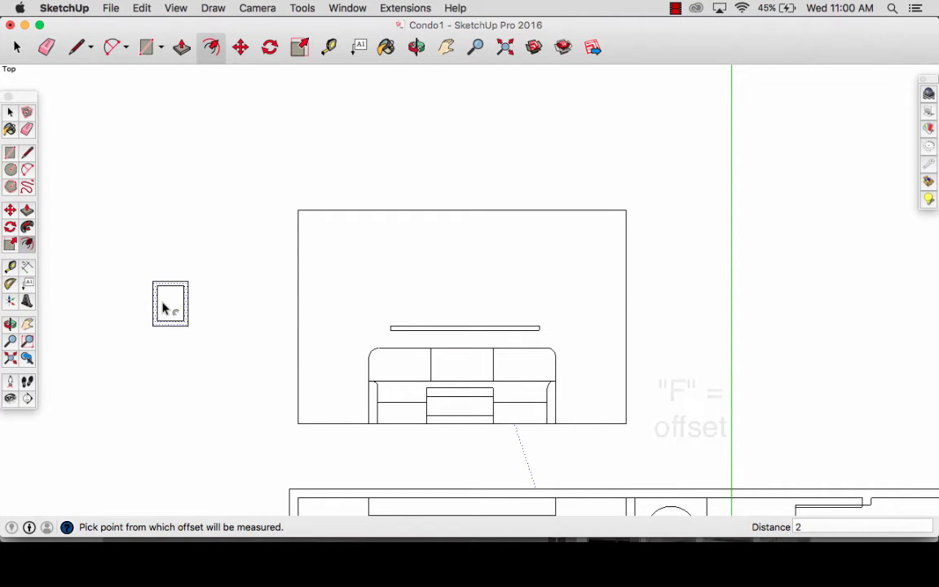
key(space)
drag(136, 396, 130, 397)
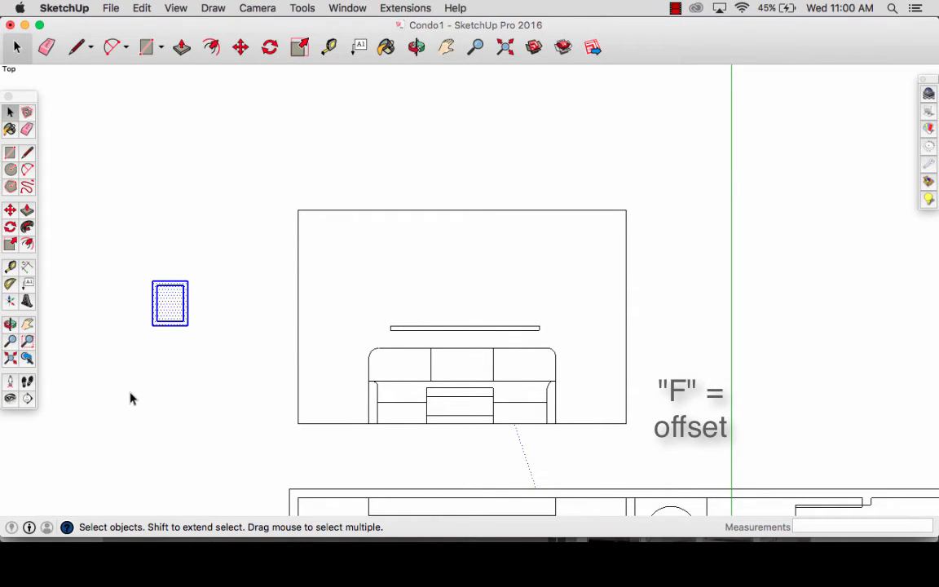
- Draw a horizontal picture frame rectangle 20" wide by 16" high above the first frame
key(r)
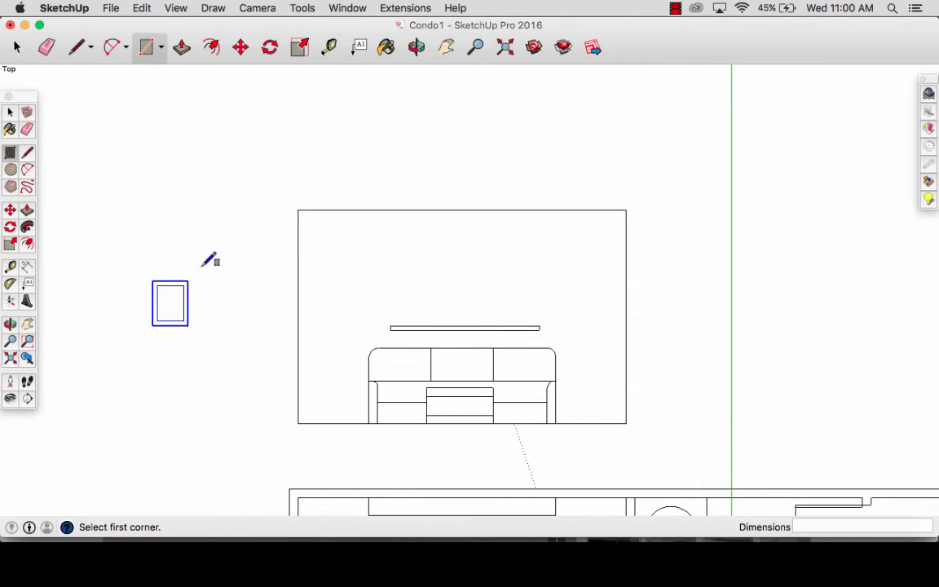
click(184, 245)
text(20,)
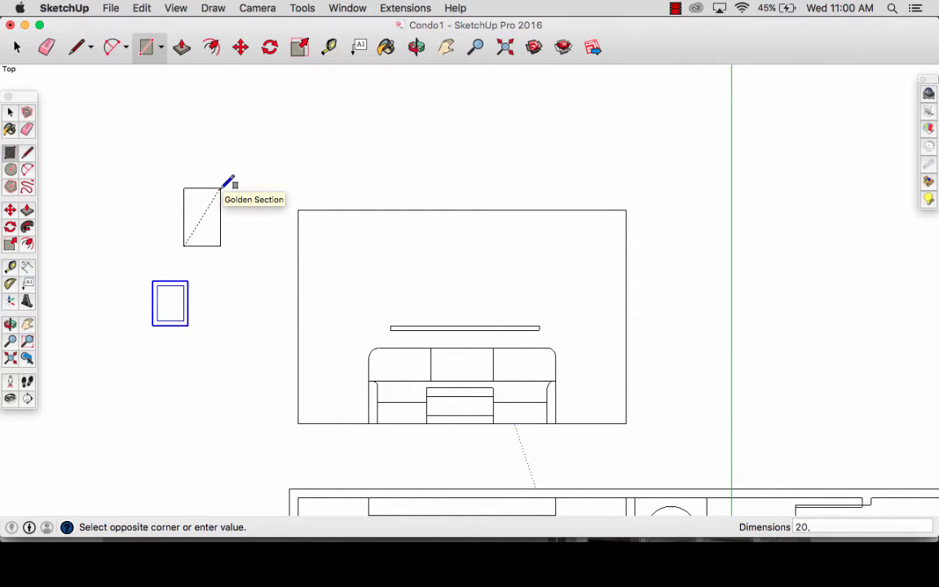
text(16)
key(Return)
key(space)
- Offset the horizontal frame's outline 2" inward and group the resulting frame
click(210, 216)
key(f)
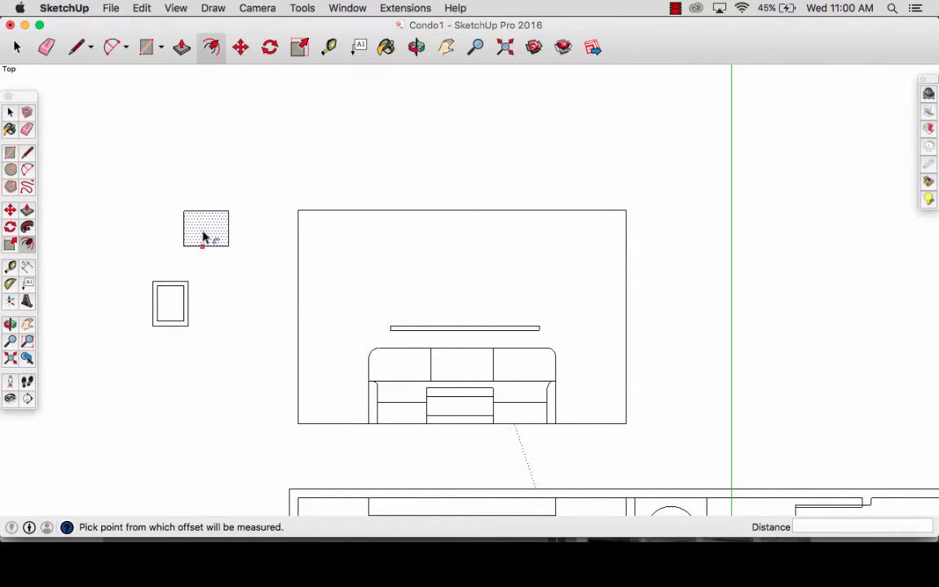
click(204, 236)
text(2)
key(Return)
key(space)
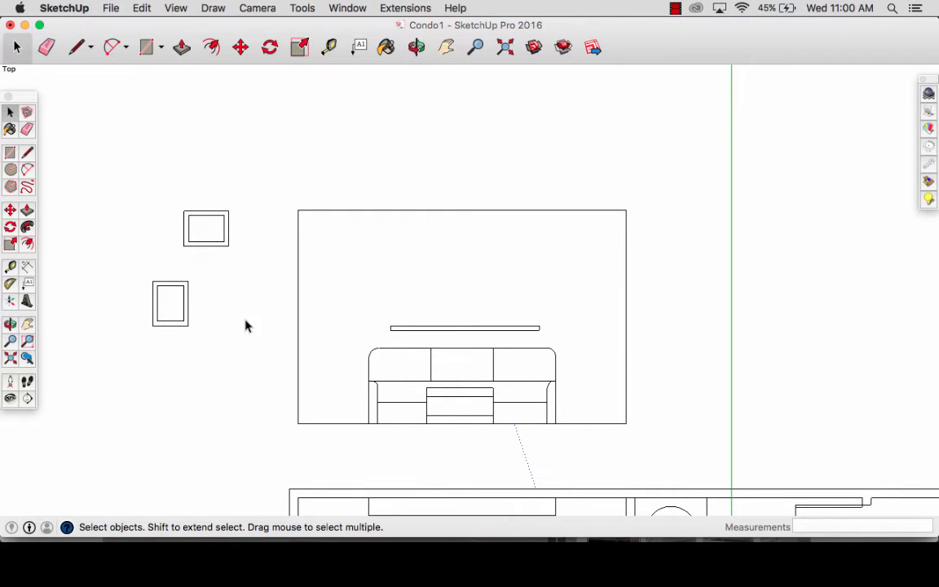
drag(236, 256, 153, 183)
- Draw a third picture frame rectangle 18" wide by 24" high below the other two frames
key(r)
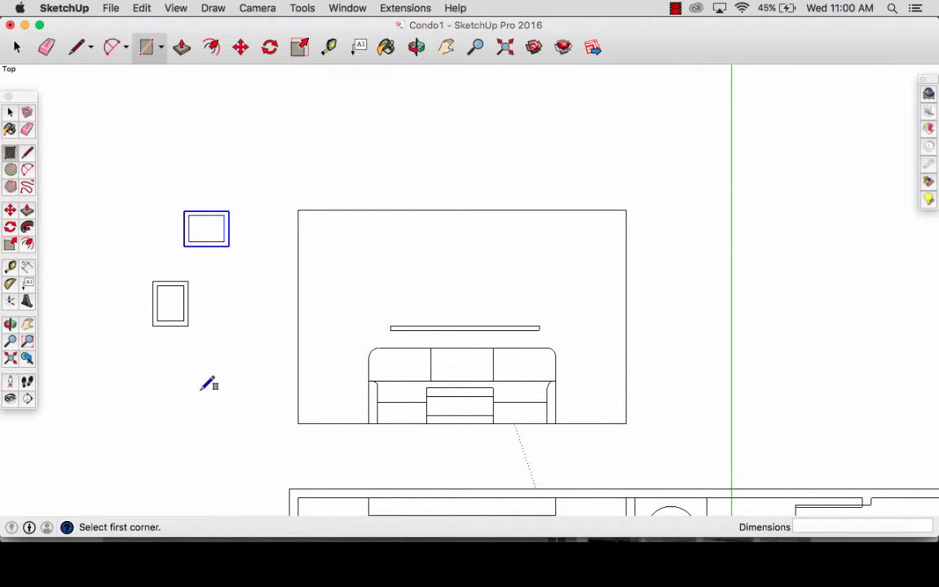
click(195, 388)
text(18, 2)
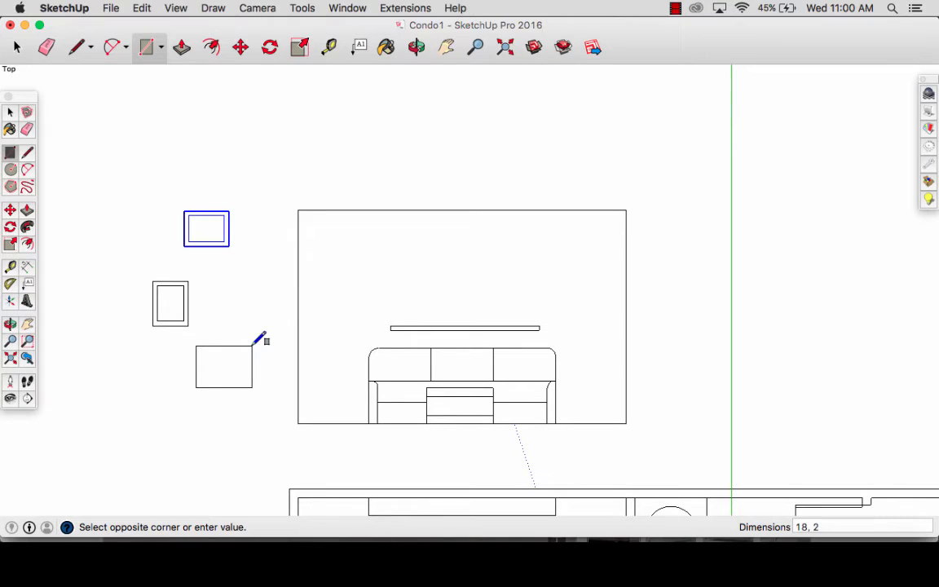
text(4)
key(Return)
key(space)
- Offset the 18" by 24" rectangle's outline 2" inward and group the resulting frame
click(218, 375)
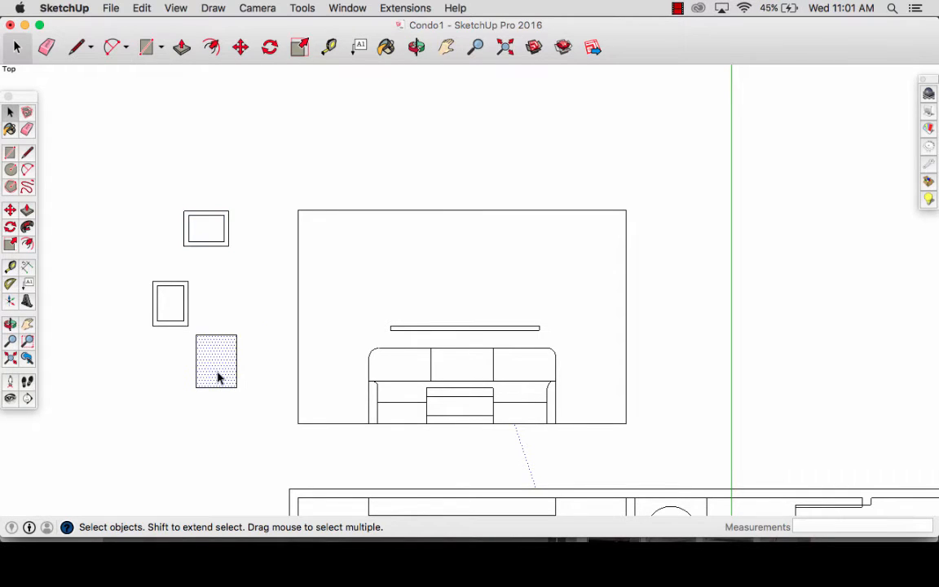
key(f)
click(216, 386)
text(2)
key(Return)
key(space)
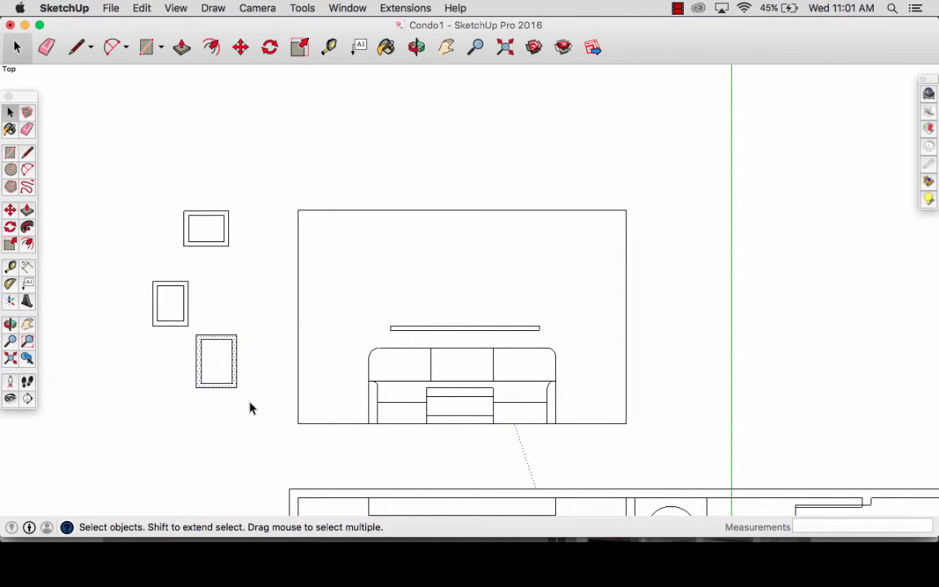
drag(253, 401, 195, 334)
click(226, 394)
- Move the 18" by 24" frame onto the right end of the shelf, with its lower edge resting on the shelf's upper edge
key(m)
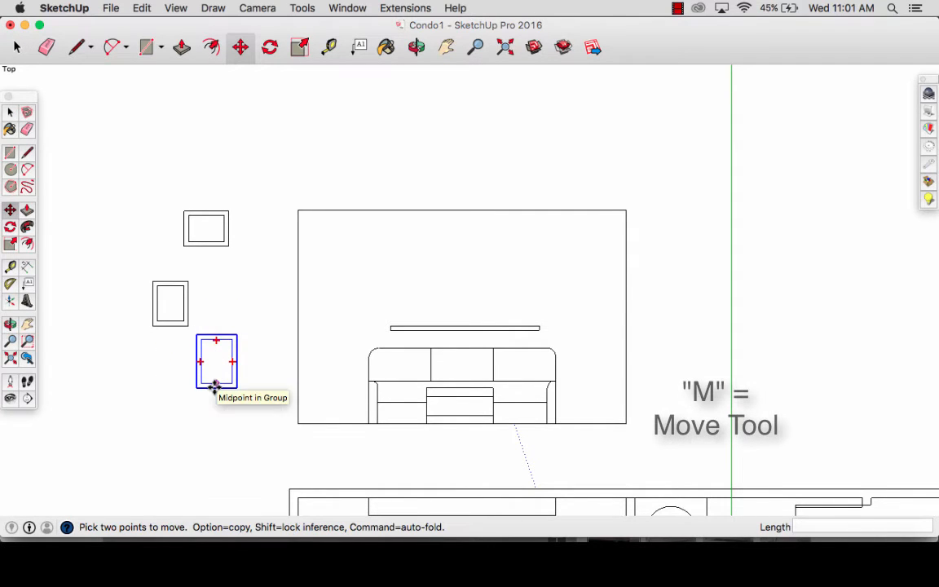
click(216, 383)
scroll(513, 318, up, 3)
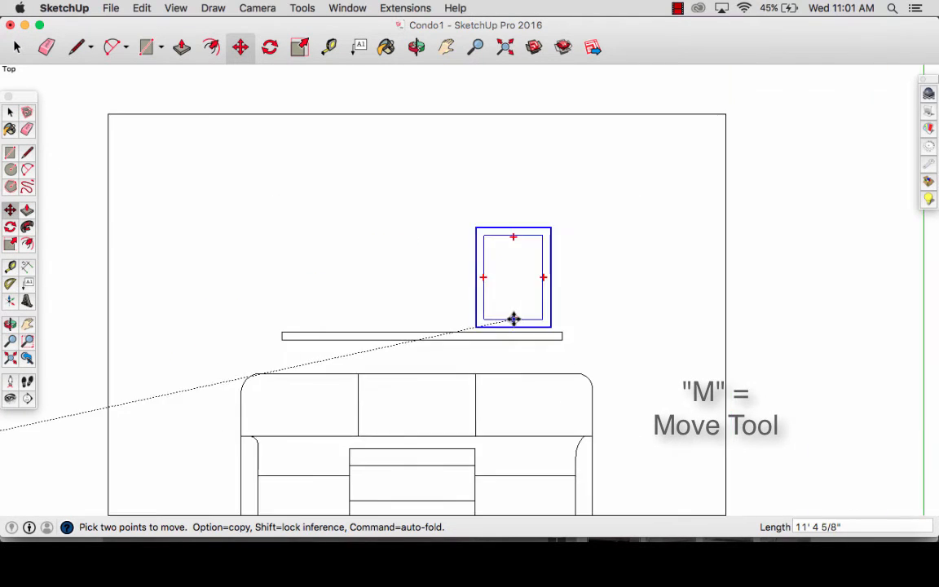
click(512, 316)
click(512, 325)
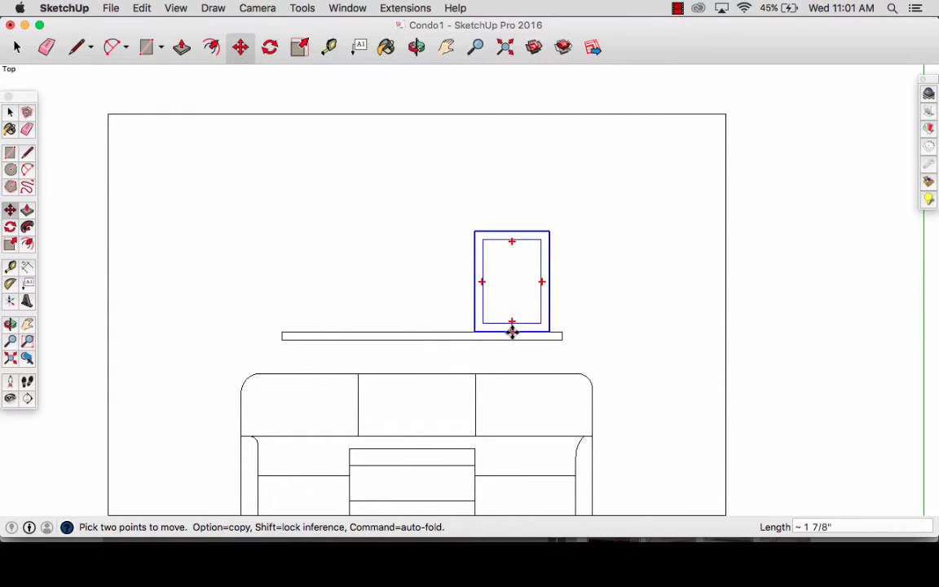
click(512, 332)
scroll(518, 332, down, 3)
- Move the horizontal 20" by 16" frame onto the shelf, just left of the tall frame
key(space)
click(217, 255)
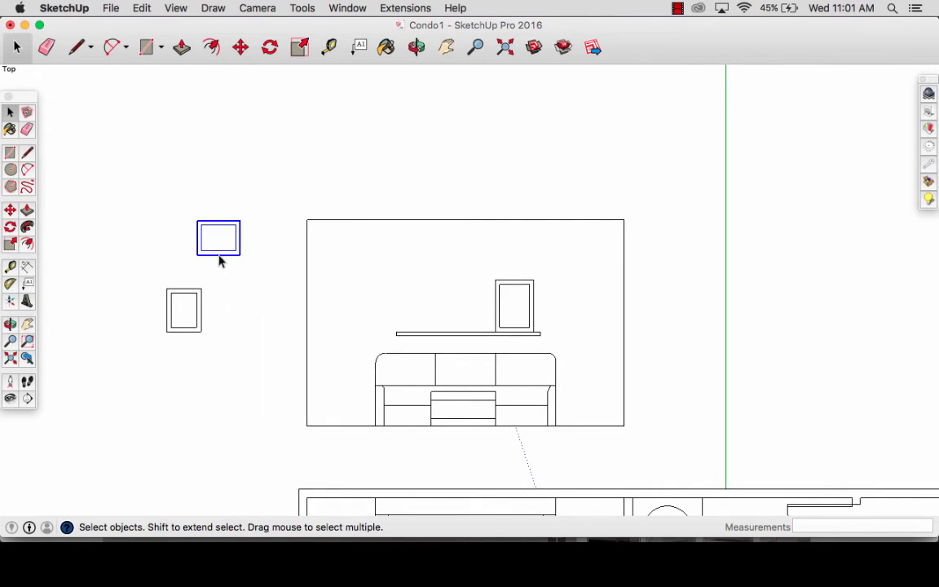
key(m)
click(219, 255)
click(470, 330)
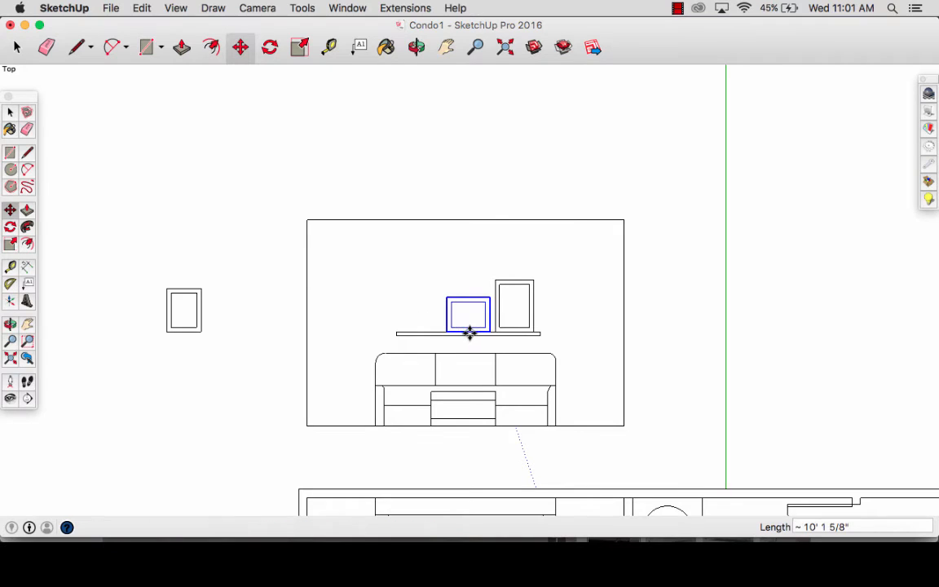
- Move the 16" by 20" frame horizontally onto the left end of the shelf and deselect it
key(space)
click(186, 341)
scroll(186, 341, up, 2)
scroll(186, 341, up, 1)
click(184, 327)
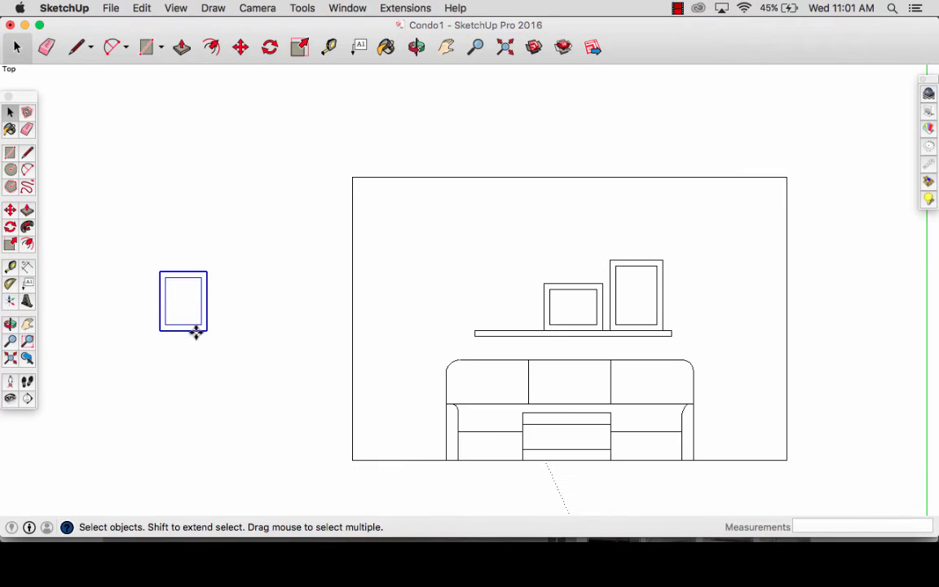
key(m)
click(184, 331)
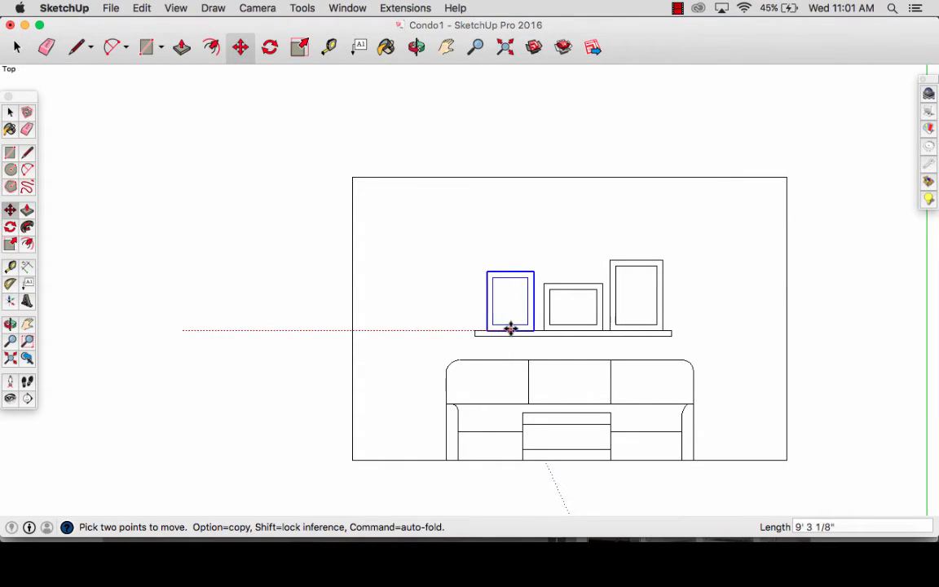
click(510, 328)
key(space)
click(333, 321)
scroll(352, 314, down, 2)
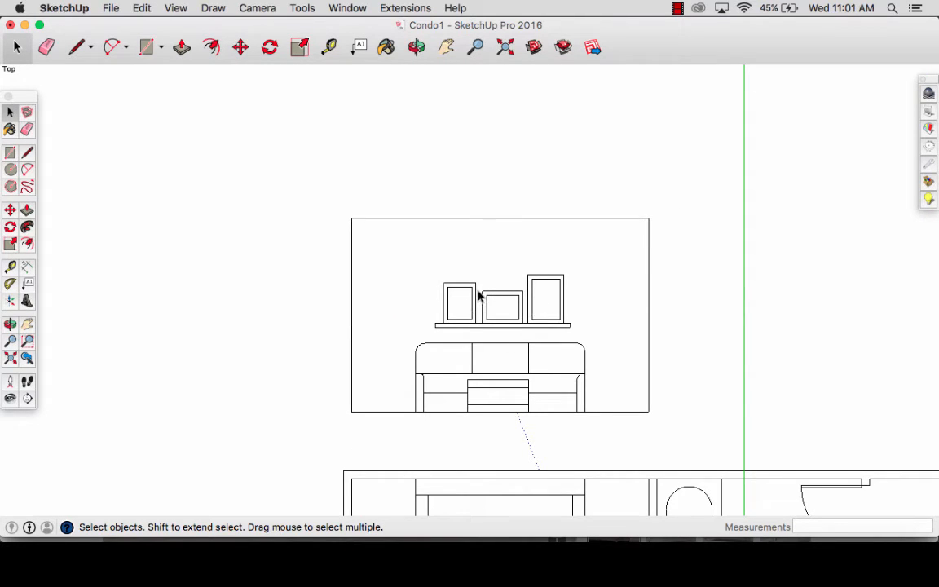
- Draw an 85" by 87" rectangle in the empty area above the bedroom plan
scroll(497, 360, up, 3)
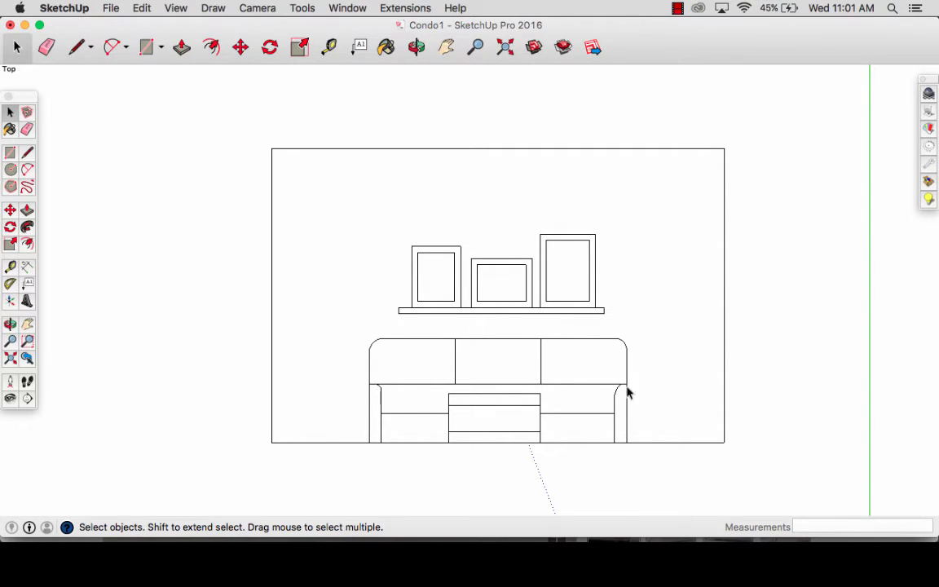
scroll(511, 415, down, 5)
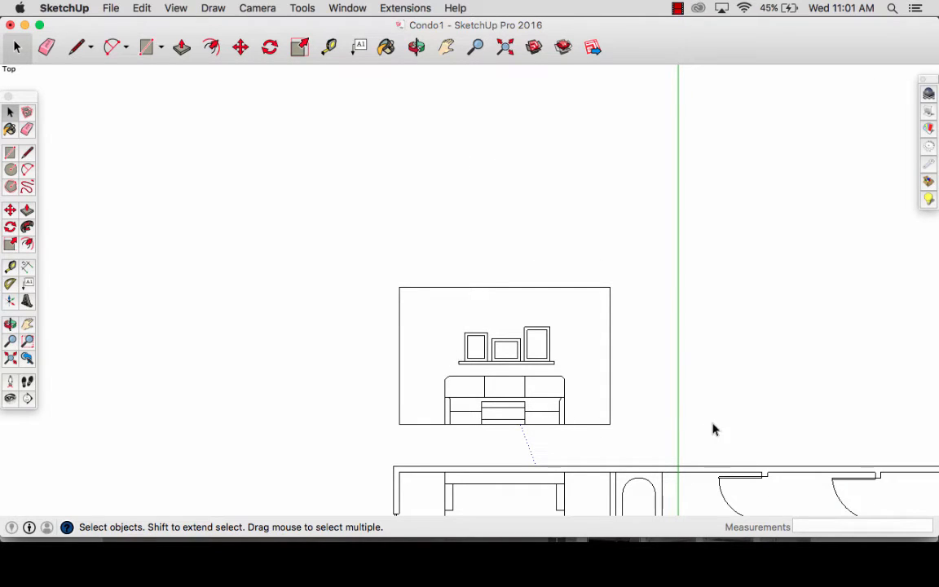
key(h)
drag(713, 430, 456, 300)
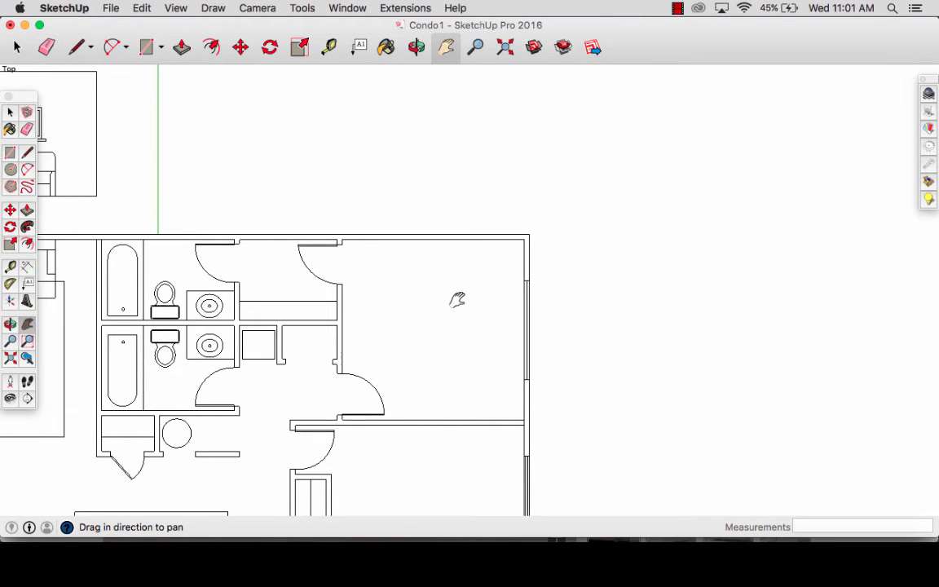
mouse_move(448, 411)
mouse_down()
mouse_move(444, 424)
mouse_move(463, 404)
mouse_up()
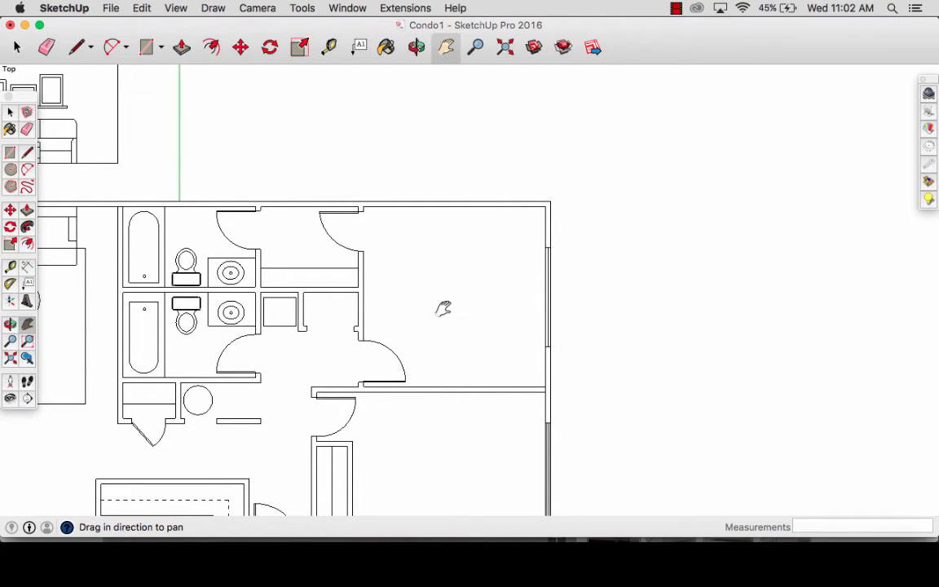
scroll(442, 308, up, 3)
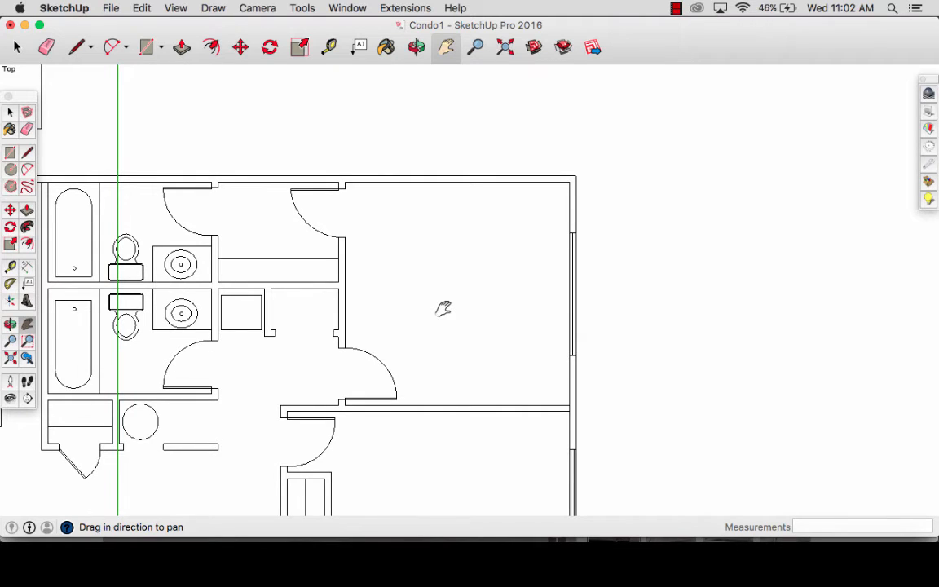
key(t)
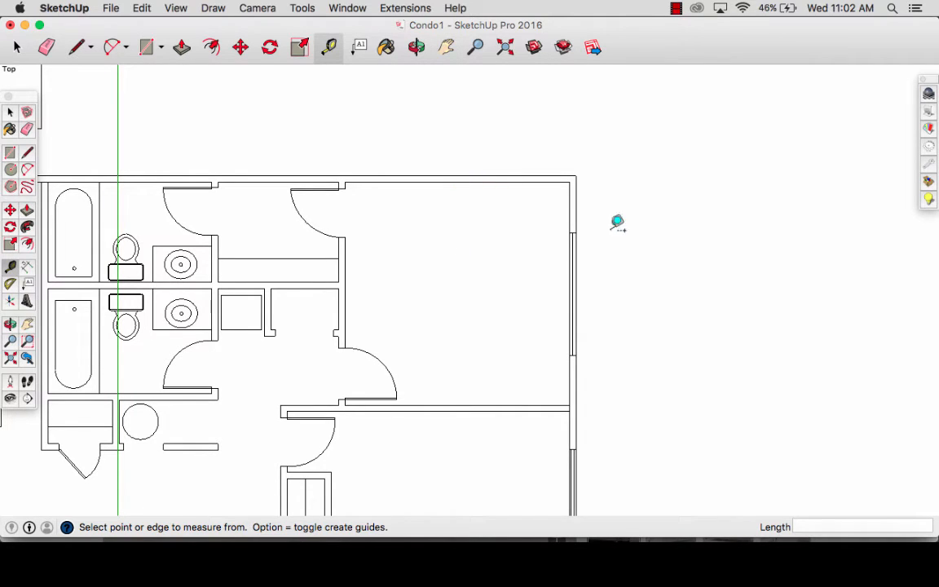
key(h)
drag(512, 176, 512, 418)
key(r)
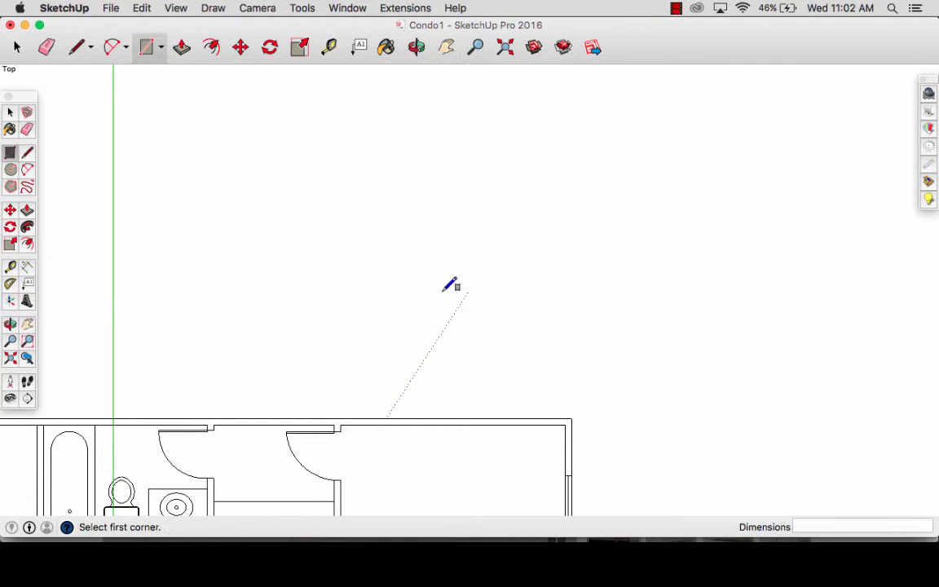
click(407, 285)
text(85, 87)
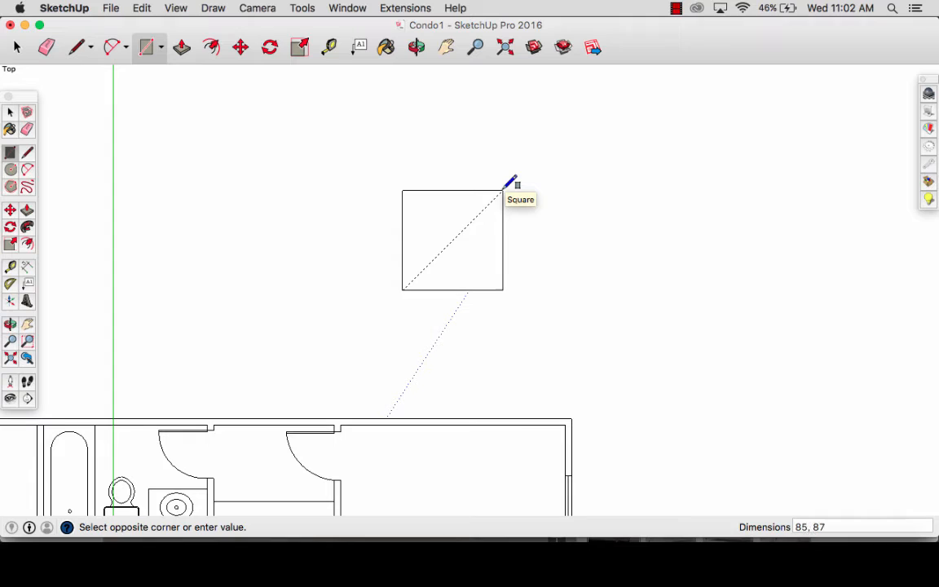
key(Return)
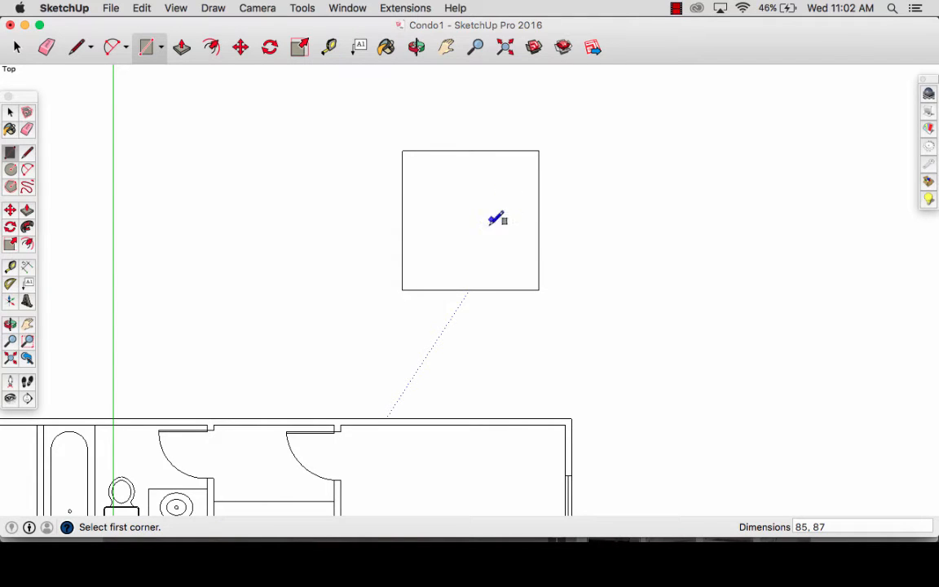
- Select the 85" by 87" rectangle and make it a group
key(space)
click(484, 266)
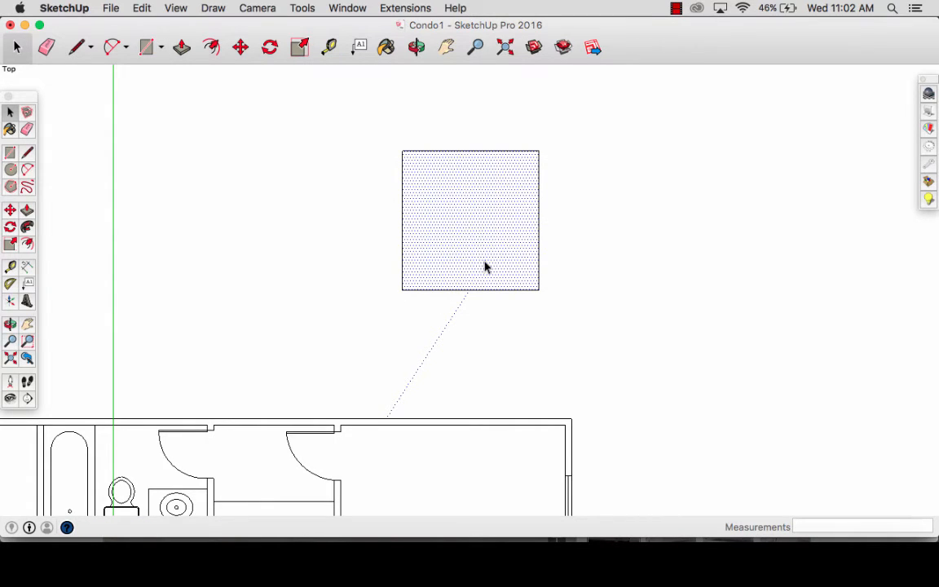
key(super+g)
- Move the grouped bed rectangle down from above the plan into the upper-right bedroom
scroll(550, 297, down, 2)
key(m)
click(594, 348)
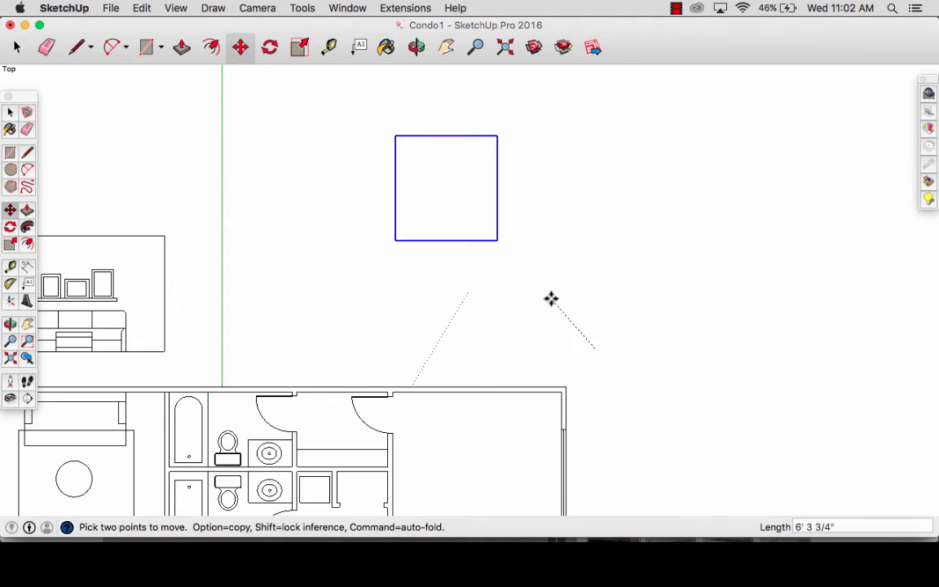
click(618, 478)
shift+middle_drag(618, 441, 567, 286)
key(space)
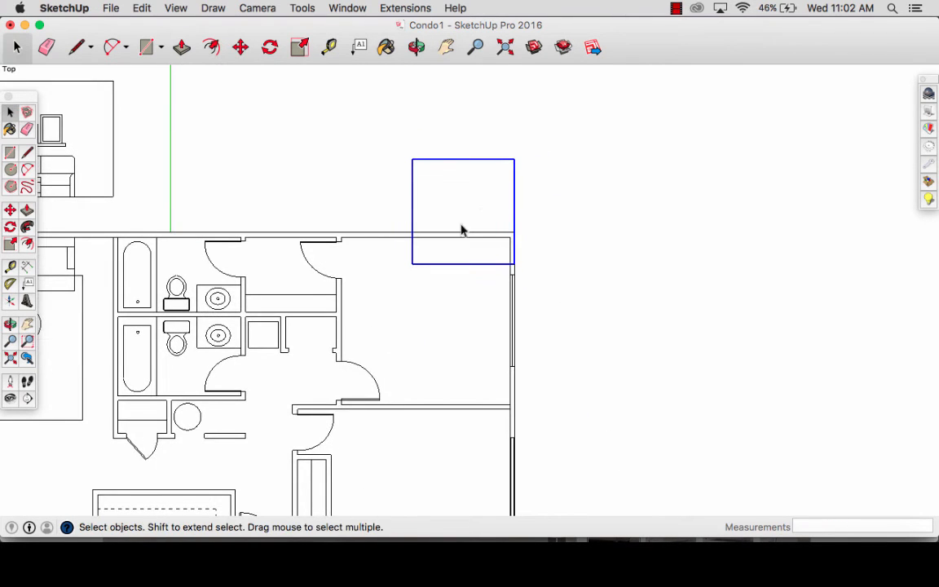
key(m)
click(513, 205)
click(502, 306)
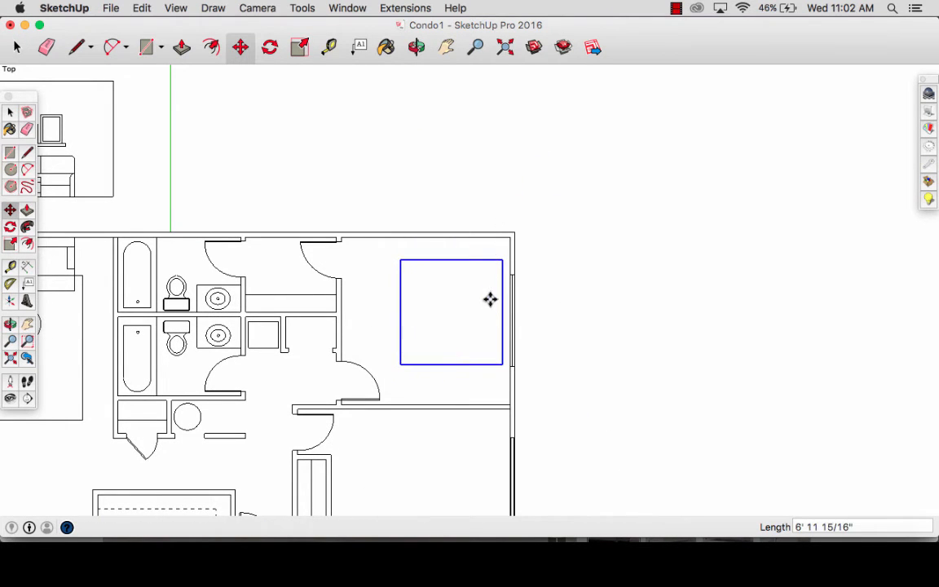
- Move the bed rectangle against the inner face of the right exterior wall, roughly centred on the window, and deselect it
scroll(503, 312, up, 3)
click(501, 318)
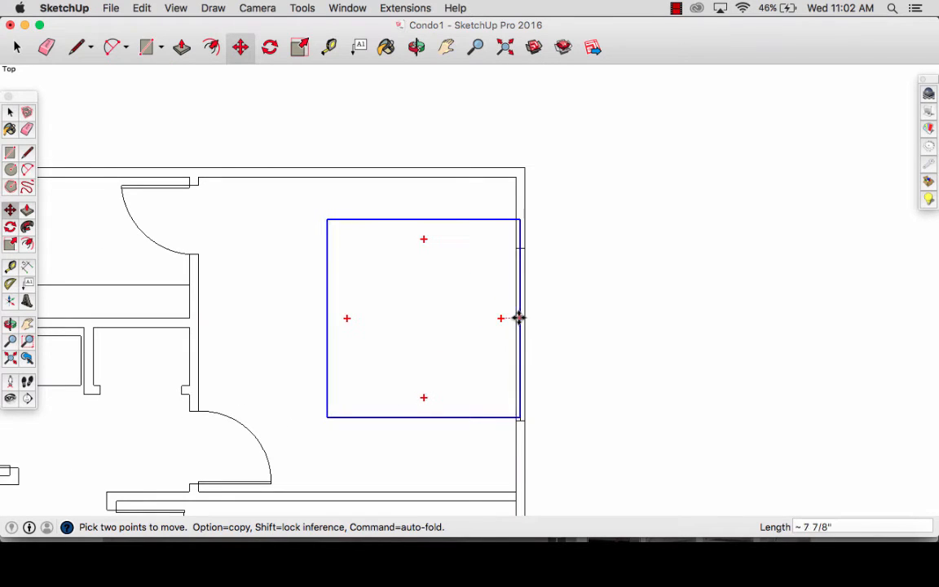
click(514, 331)
scroll(513, 331, down, 3)
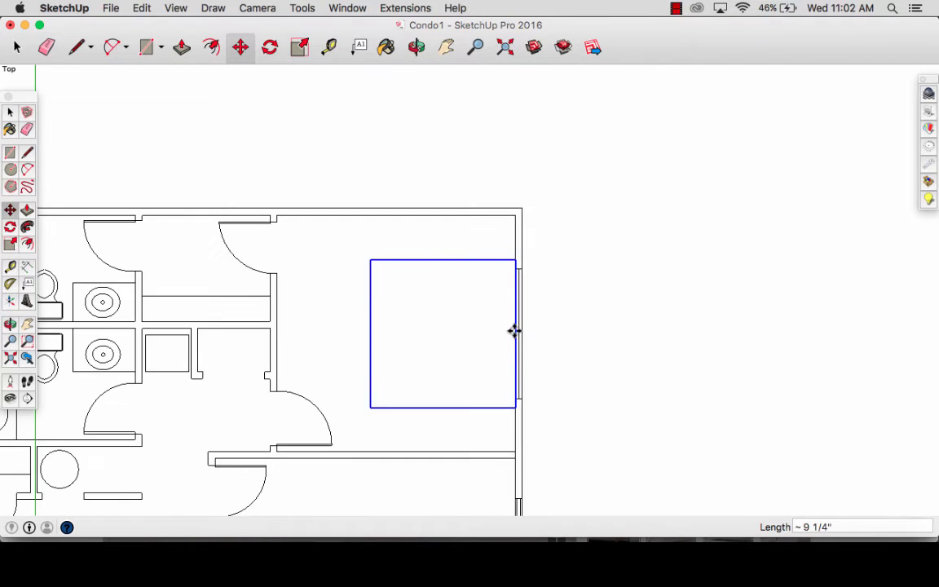
key(space)
click(546, 351)
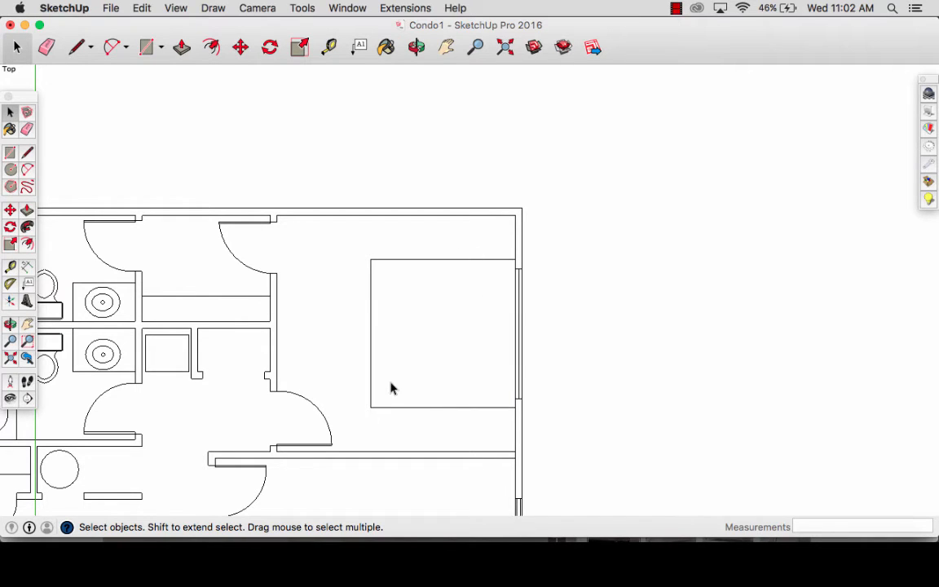
- Measure the clearances from the bed's upper and lower edges to the bedroom's upper and lower walls
key(t)
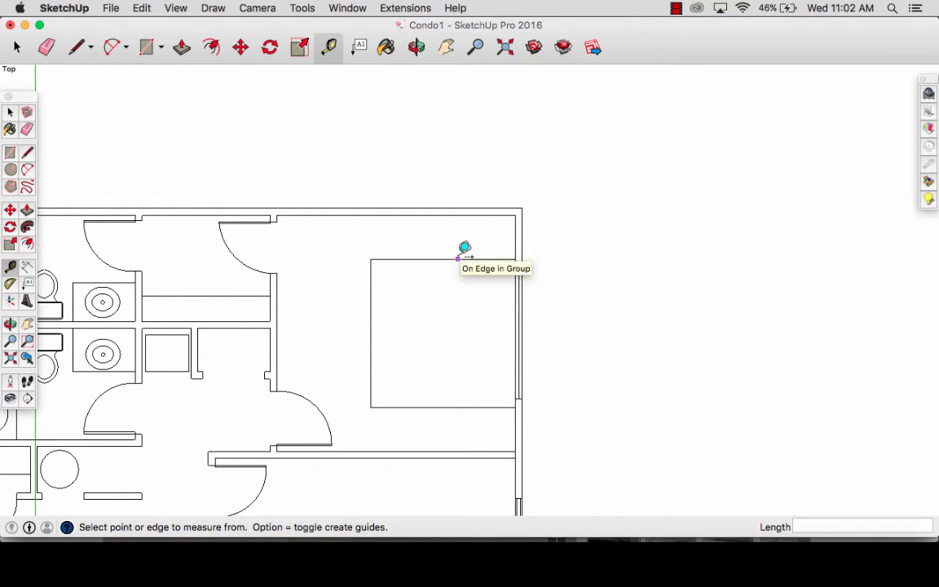
click(457, 258)
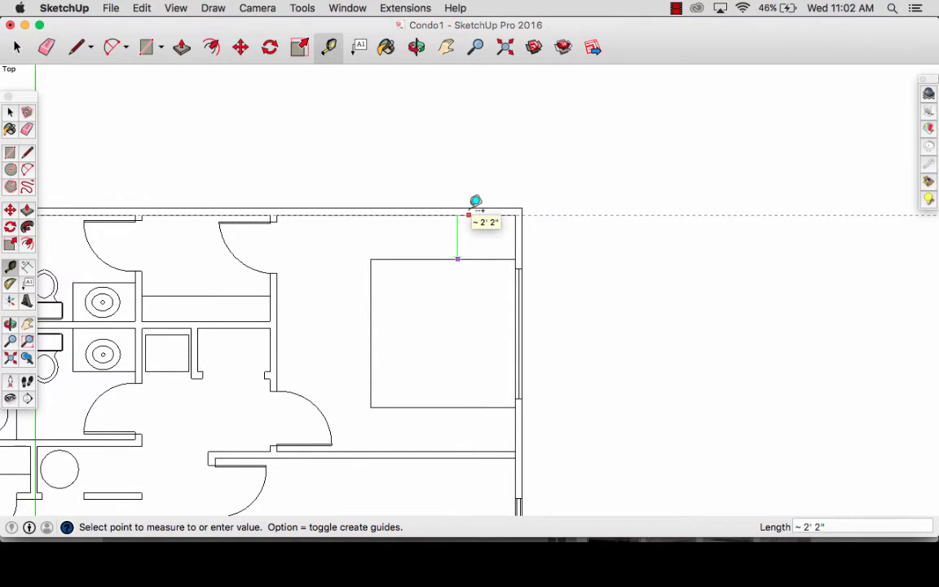
key(Escape)
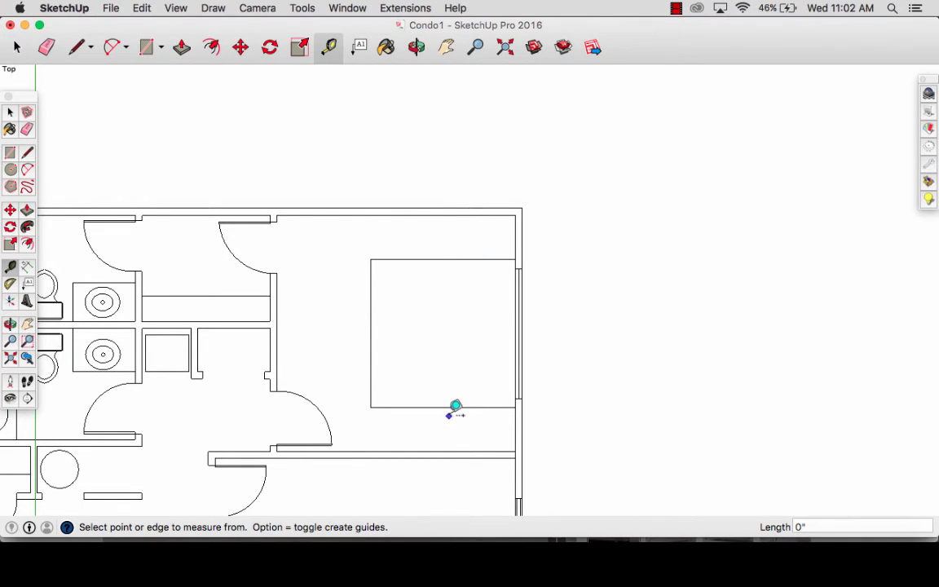
click(442, 406)
key(Escape)
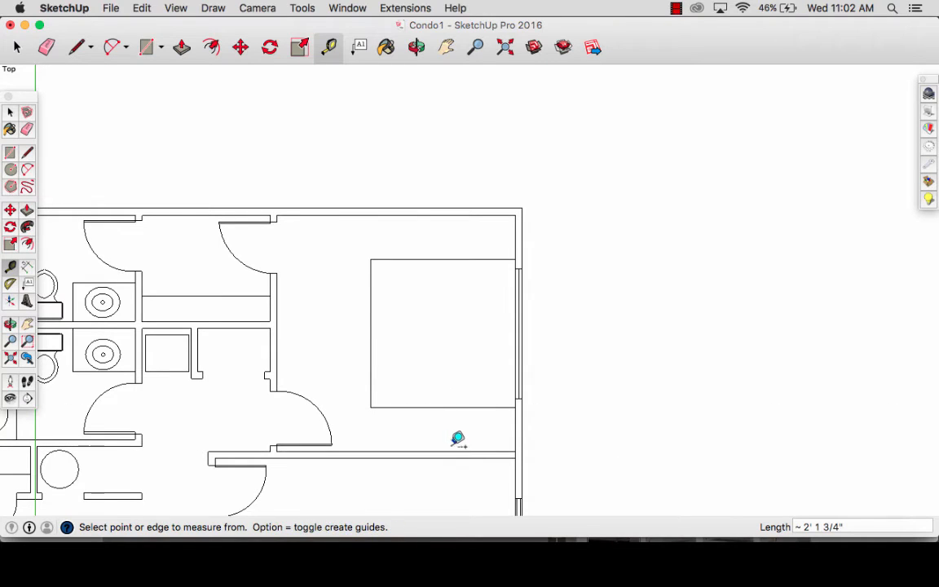
key(space)
- Create guides along the inner faces of the bedroom's upper and lower walls, extending out past the exterior wall
key(h)
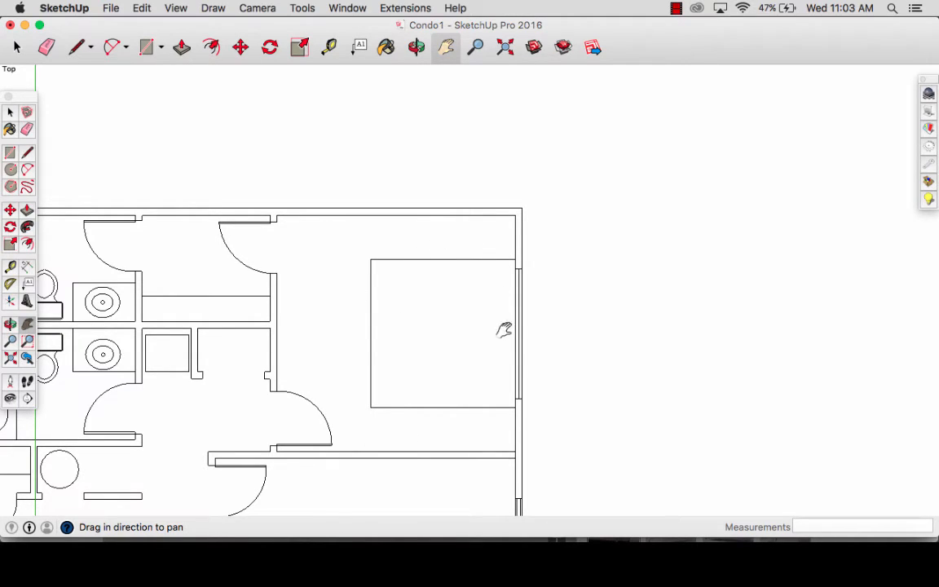
key(t)
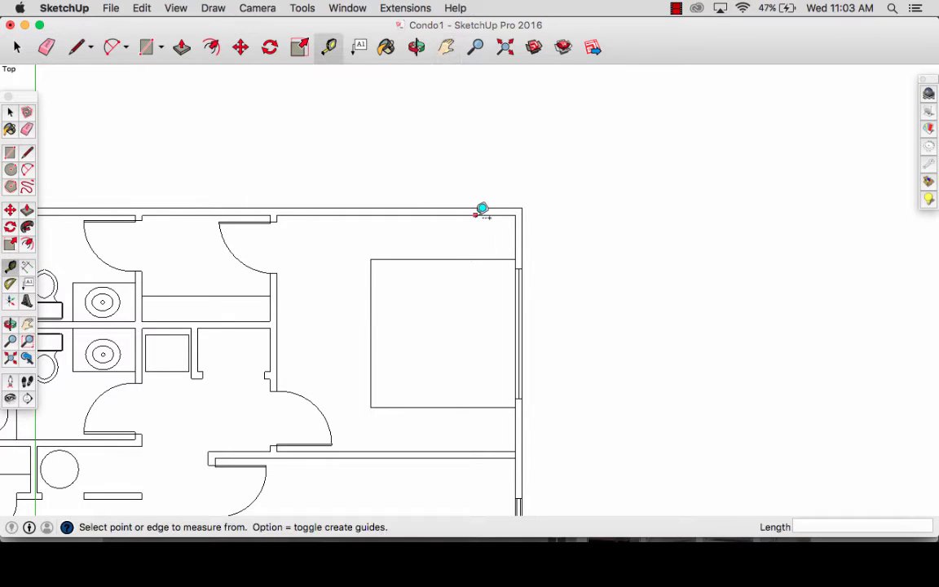
double_click(480, 207)
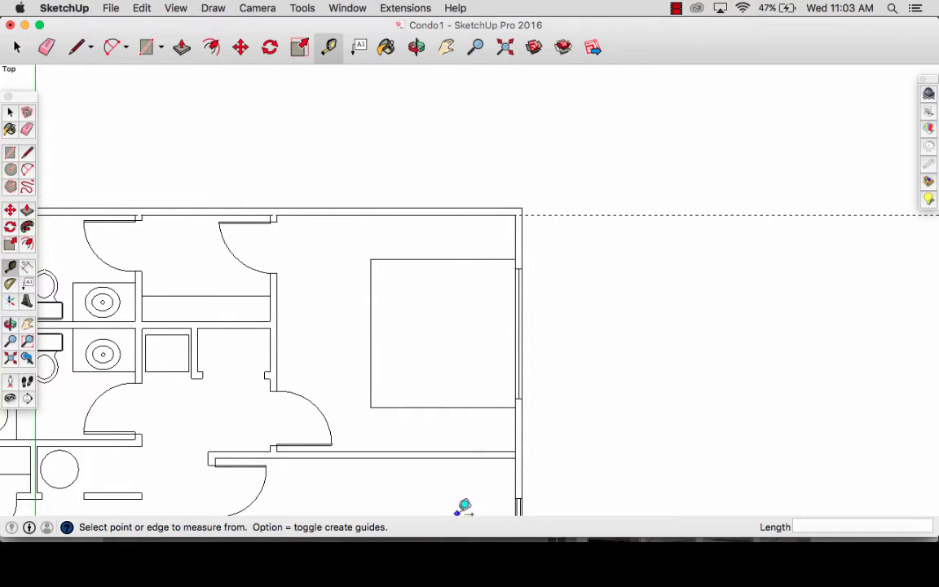
double_click(466, 440)
- Place a vertical guide outside the bedroom's exterior wall and a second one 8' to its right
click(528, 336)
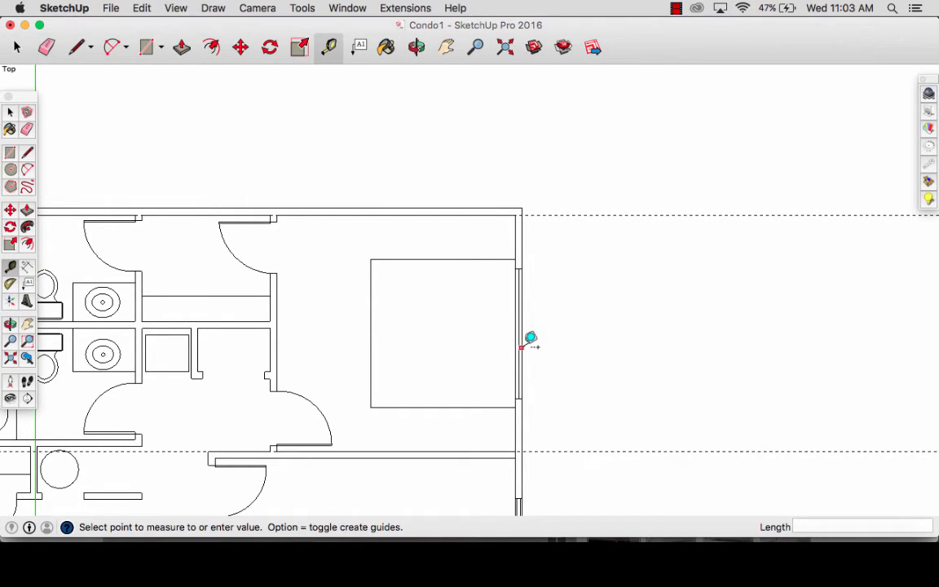
click(582, 339)
click(576, 320)
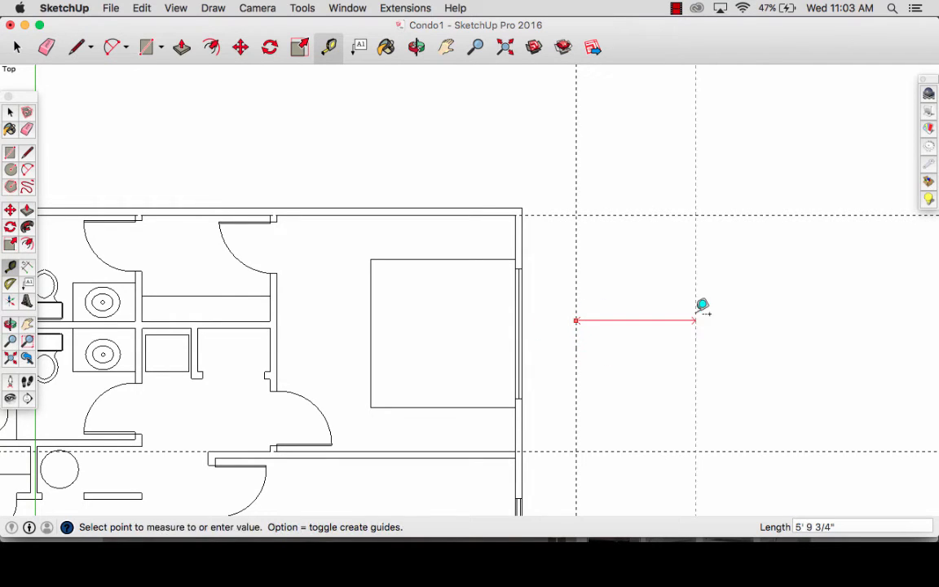
text(8')
key(Return)
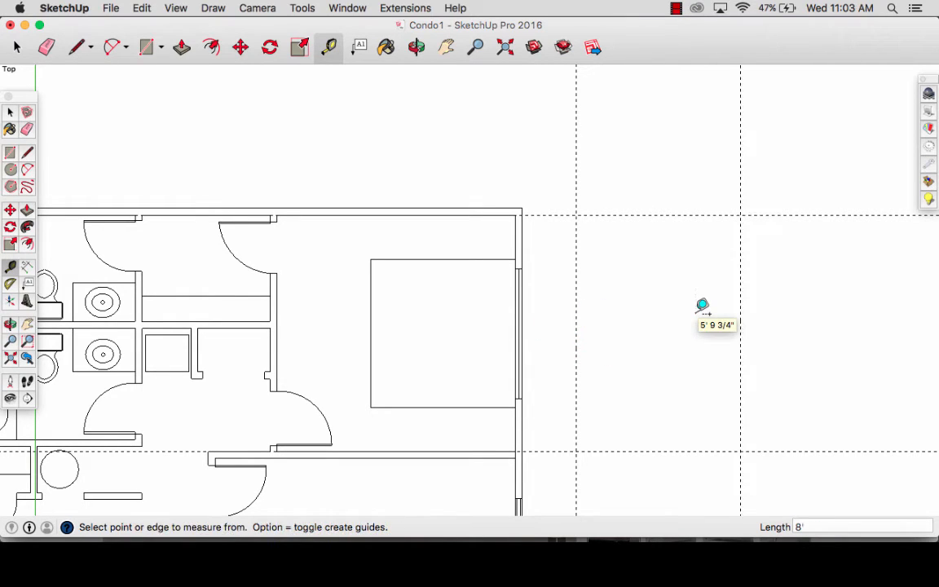
- Draw the 8' by 11' 6 3/4" wall elevation rectangle between the guide intersections and delete all guides
key(r)
click(740, 450)
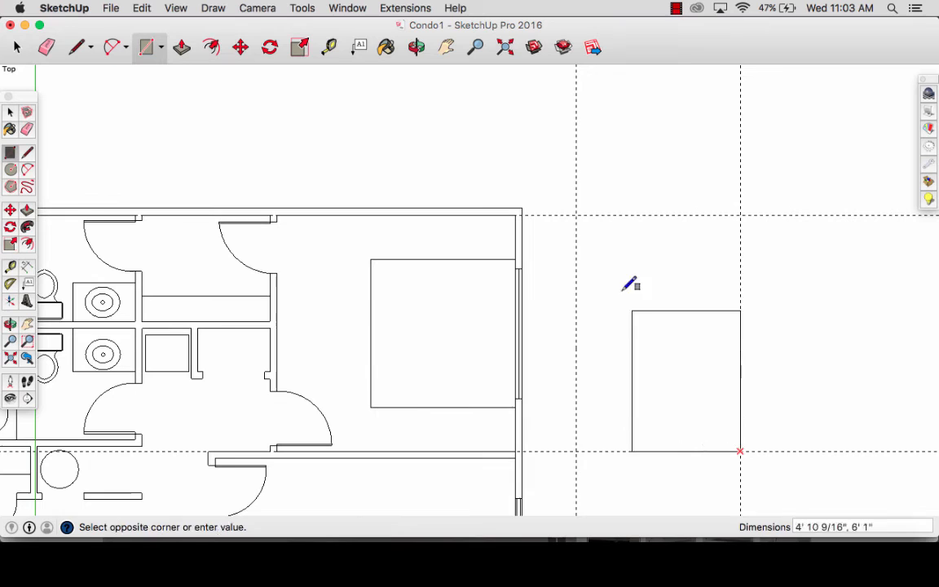
click(576, 215)
click(135, 9)
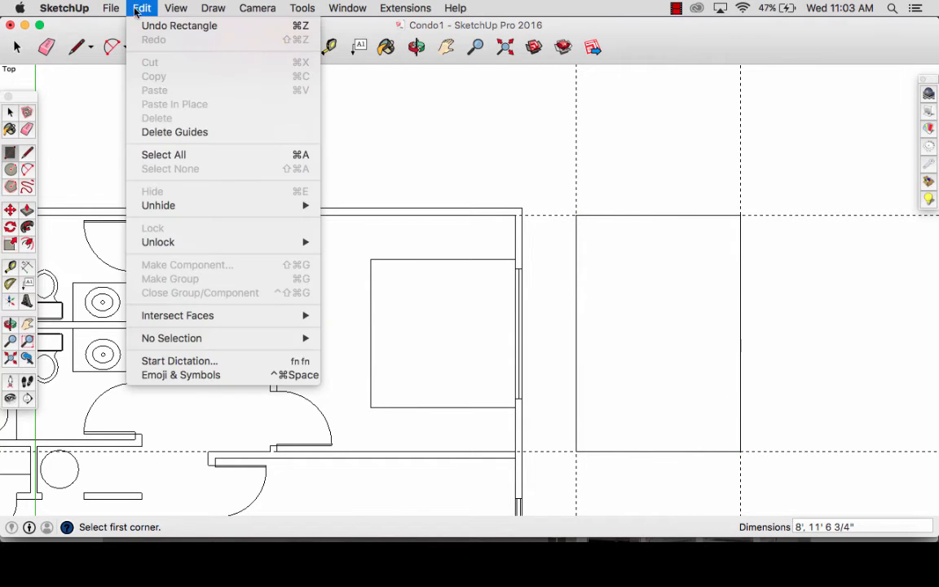
click(147, 131)
- Create horizontal guides through the upper and lower ends of the bedroom window, extending across the wall elevation
key(t)
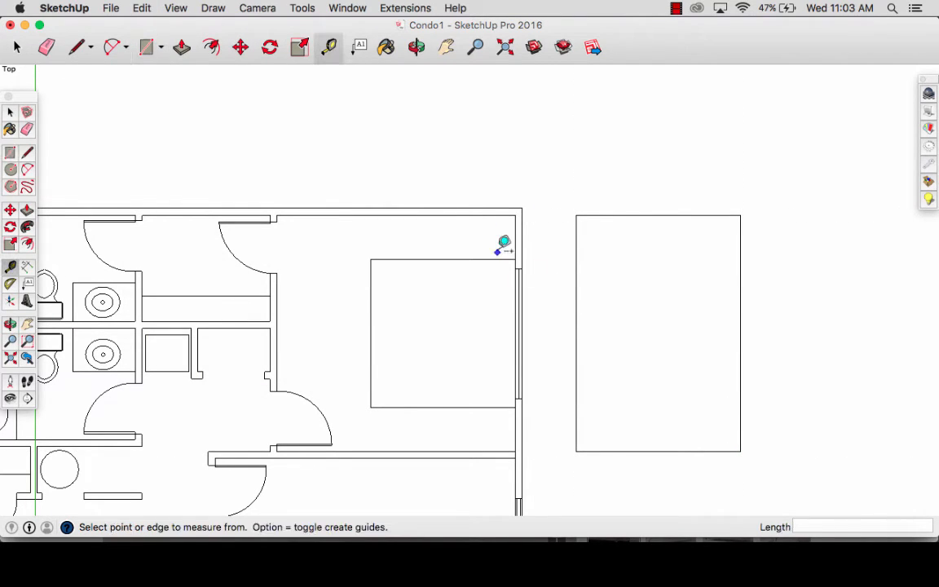
click(478, 210)
click(529, 268)
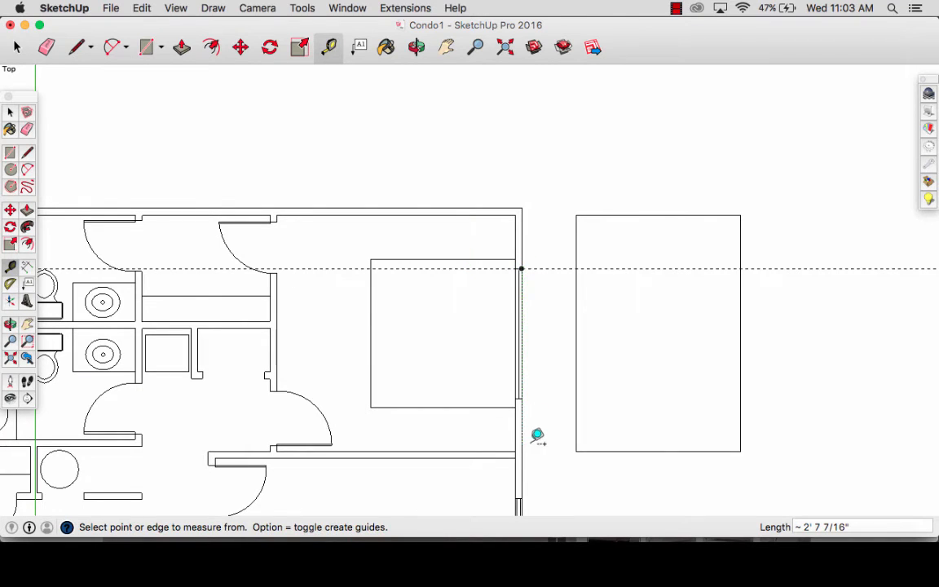
click(488, 451)
click(526, 398)
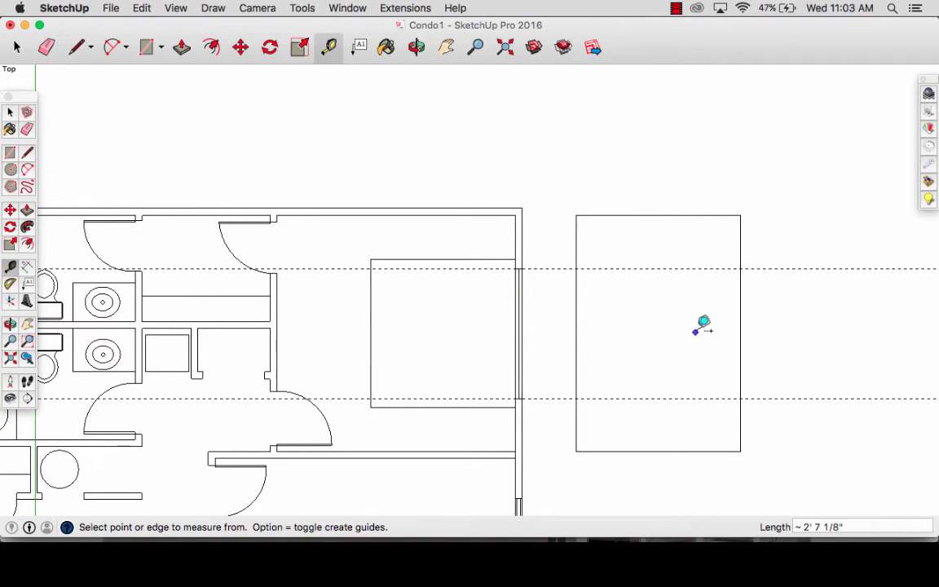
- Place a vertical guide 6'8" from the elevation's left edge and another 3' to the left of that guide
click(576, 333)
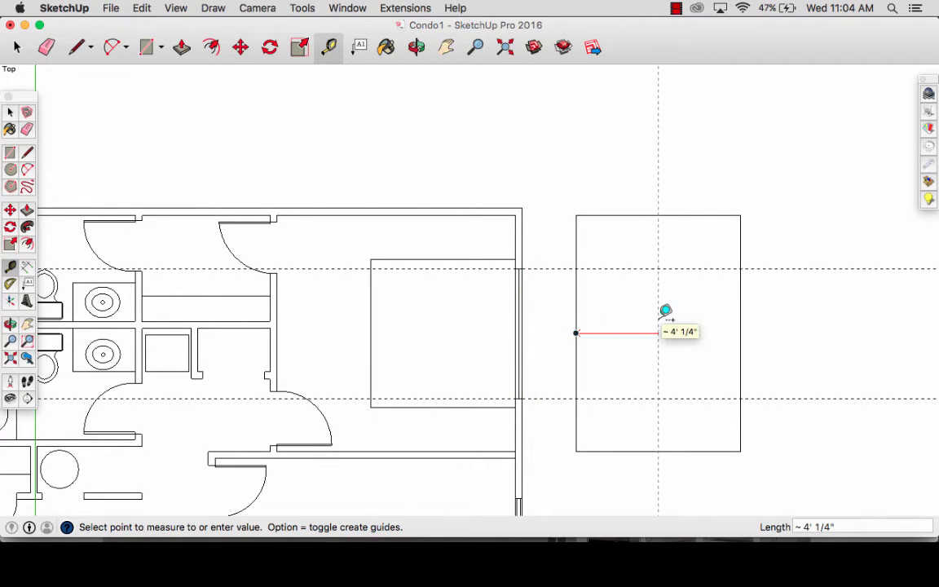
text(6'8)
key(Return)
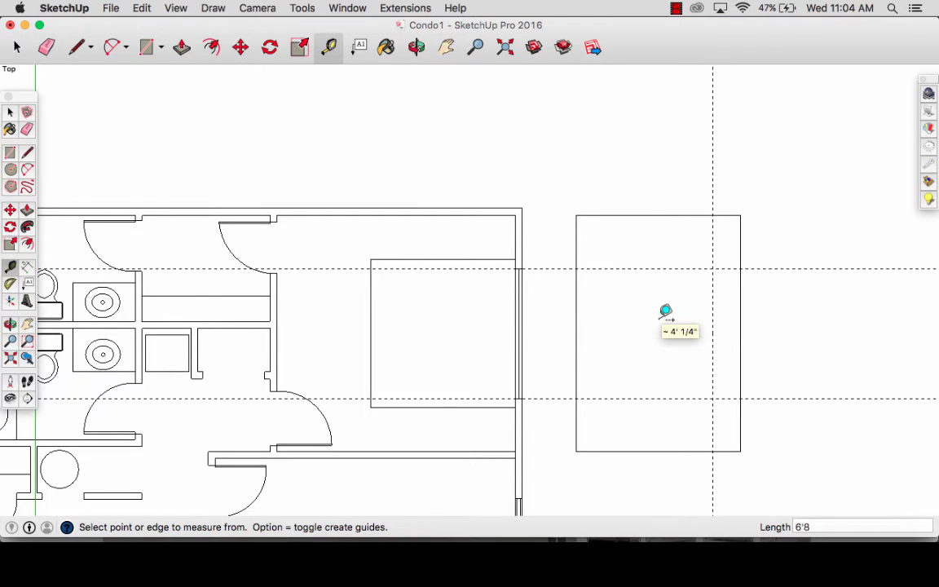
click(713, 312)
text(3')
key(Return)
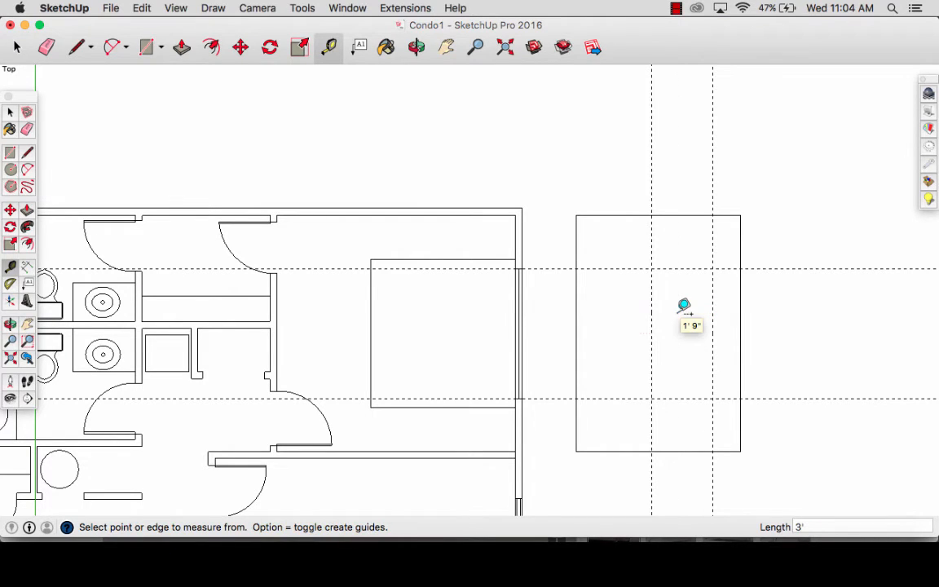
- Draw the 3' wide window rectangle between the guide intersections inside the bedroom wall elevation
key(r)
click(712, 398)
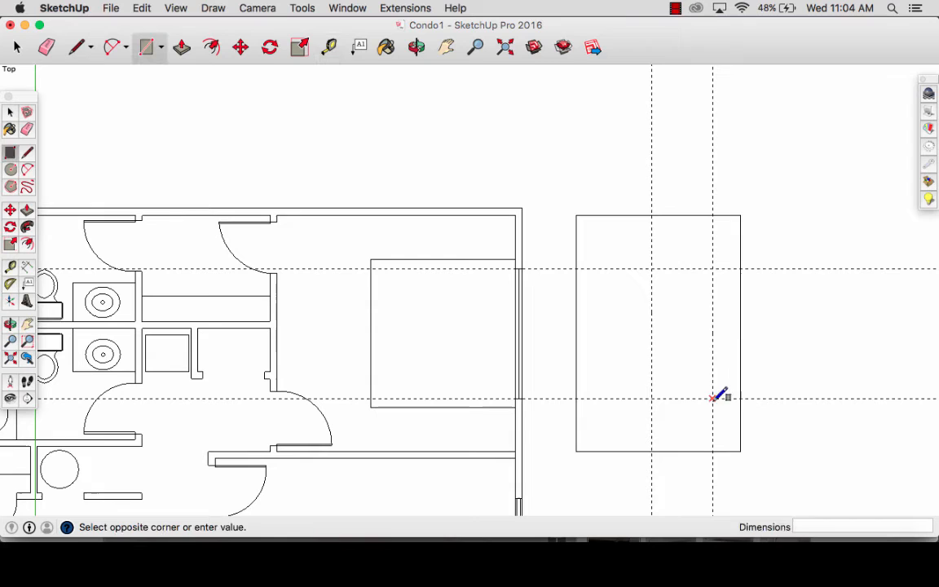
click(651, 268)
- Create horizontal guides along the bed's upper and lower edges and erase the two horizontal window guides
key(t)
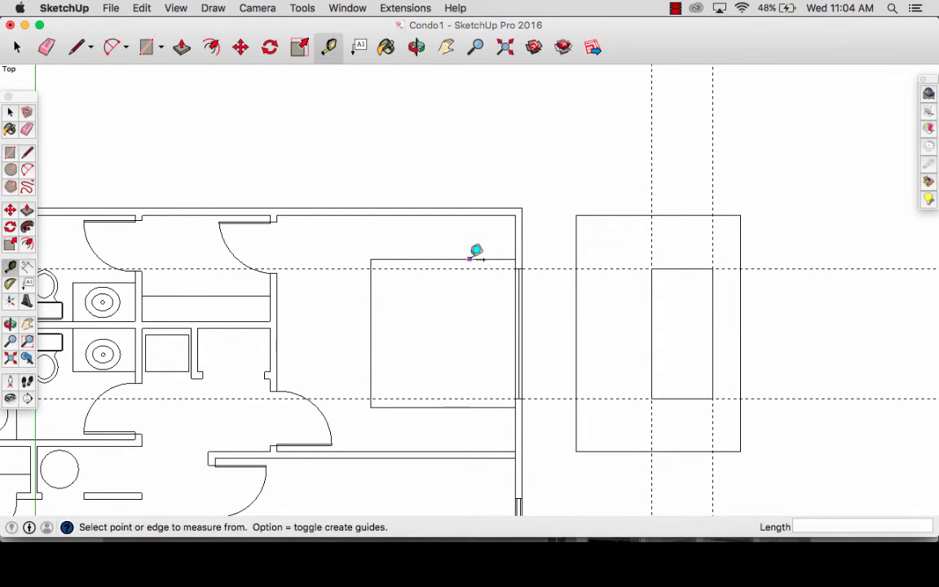
double_click(471, 259)
double_click(468, 406)
key(e)
click(535, 400)
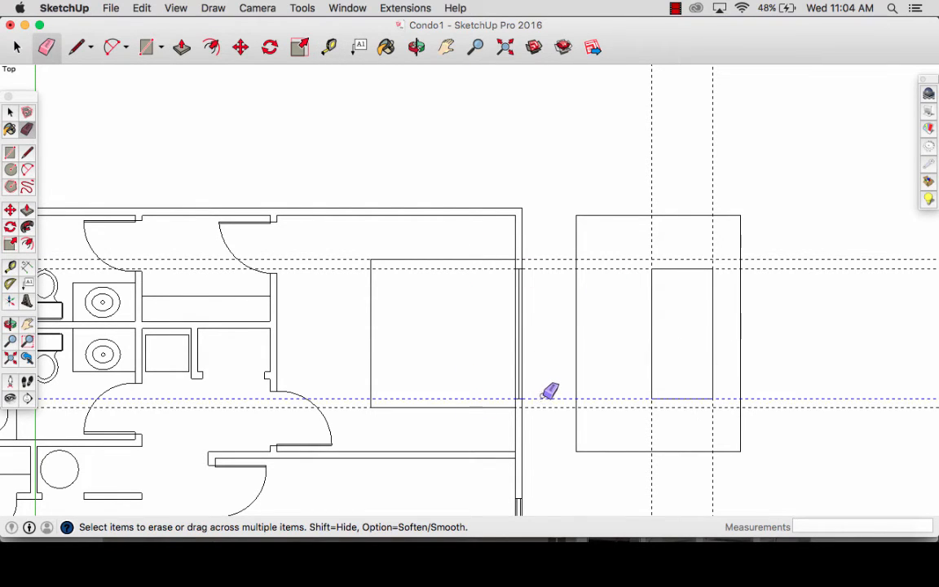
click(541, 267)
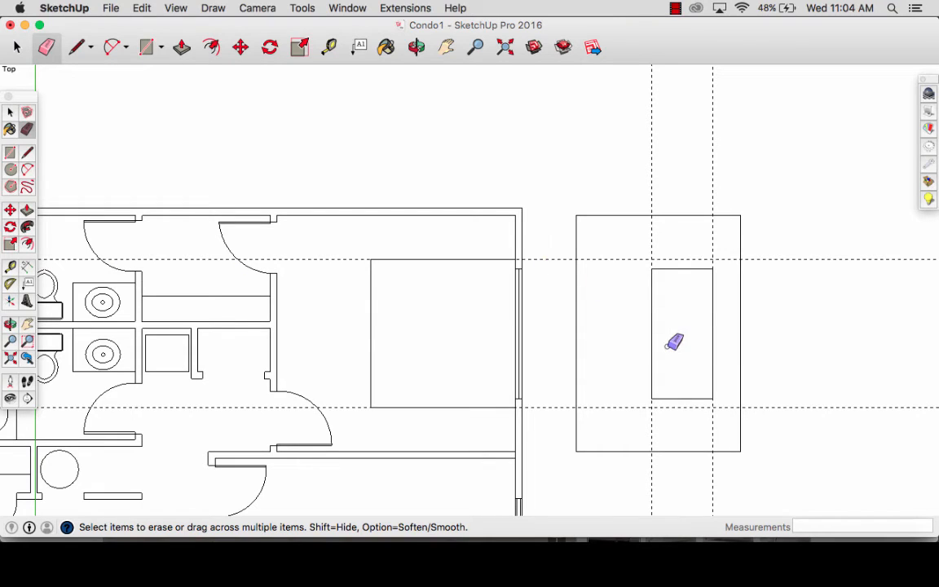
- Place a vertical guide 39" inside the elevation's left edge and draw the 7' 3" by 3' 3" headboard rectangle between the guides
key(t)
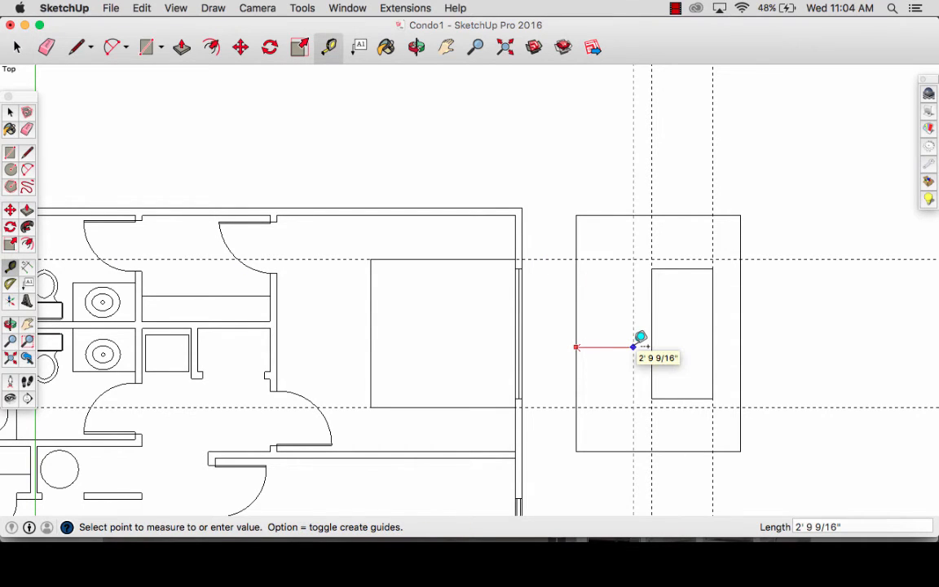
text(39)
key(Return)
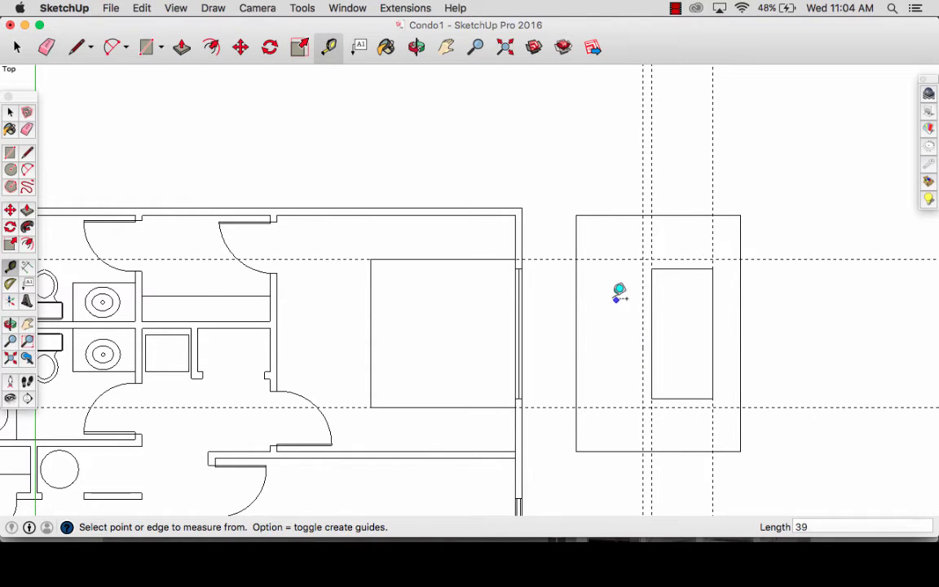
key(r)
click(576, 259)
click(644, 406)
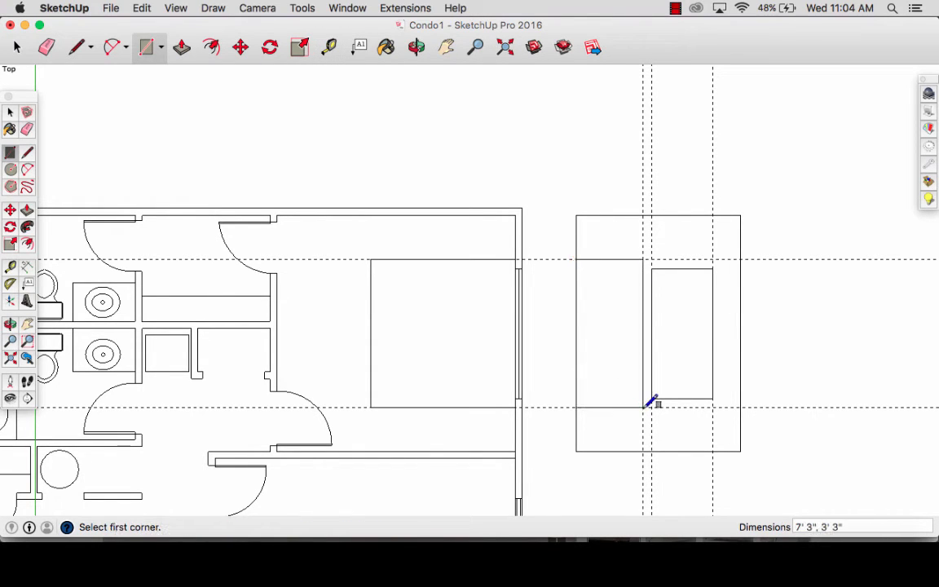
- Erase all the remaining guides around the bedroom wall elevation
key(e)
mouse_move(641, 241)
mouse_down()
mouse_move(698, 241)
mouse_move(725, 259)
mouse_up()
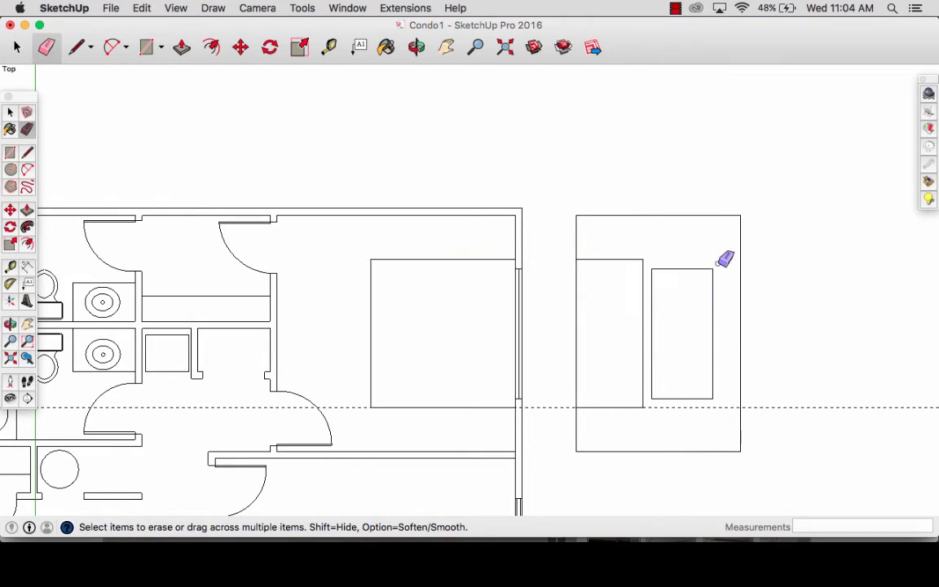
click(723, 409)
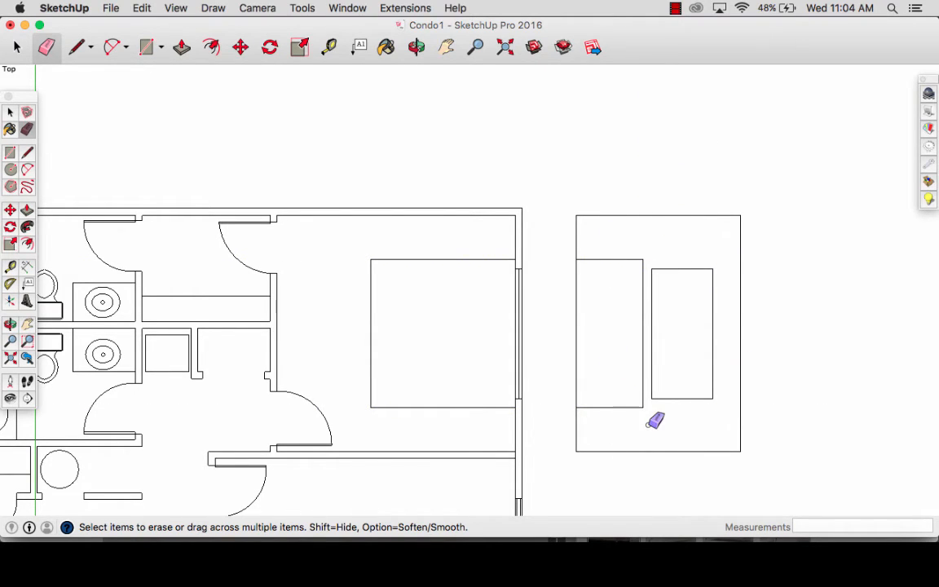
- Rotate the whole bedroom wall elevation 90 degrees counterclockwise about its middle so the headboard stands on the lower edge, and deselect it
scroll(656, 419, down, 2)
key(h)
drag(660, 430, 535, 378)
key(space)
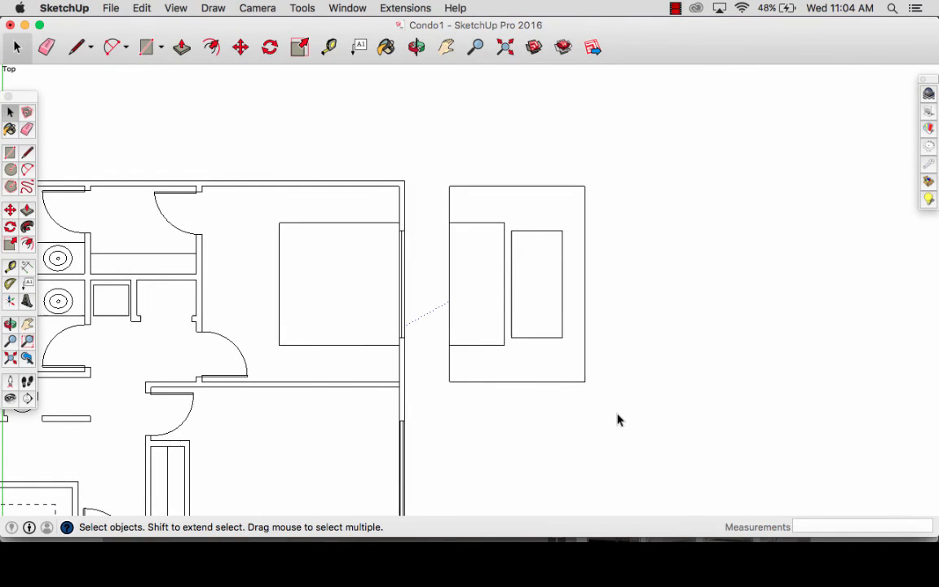
drag(617, 418, 432, 124)
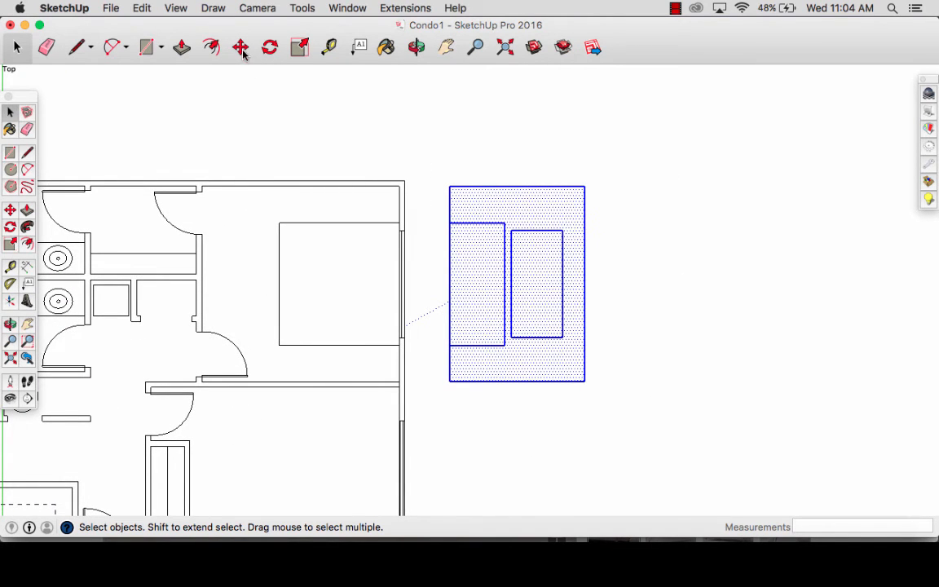
click(270, 48)
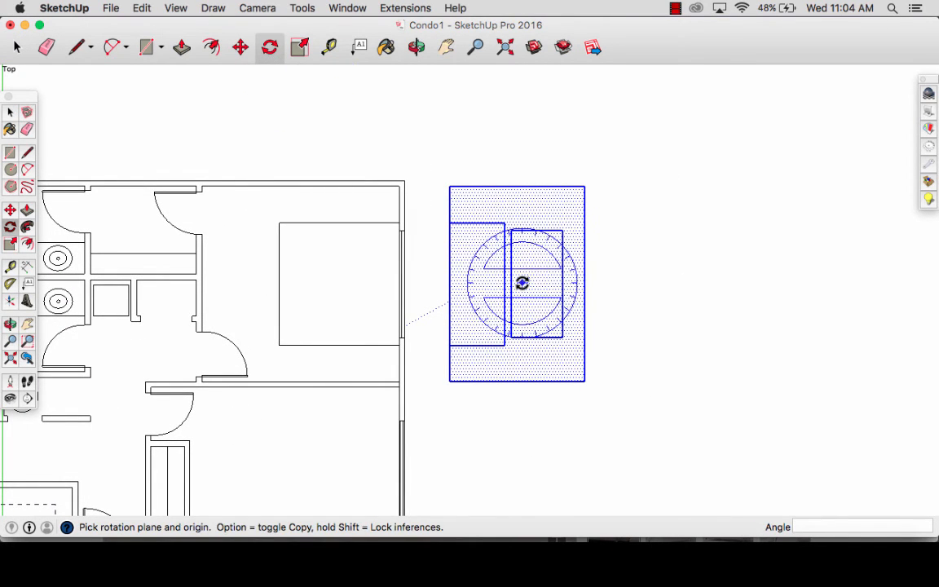
click(522, 283)
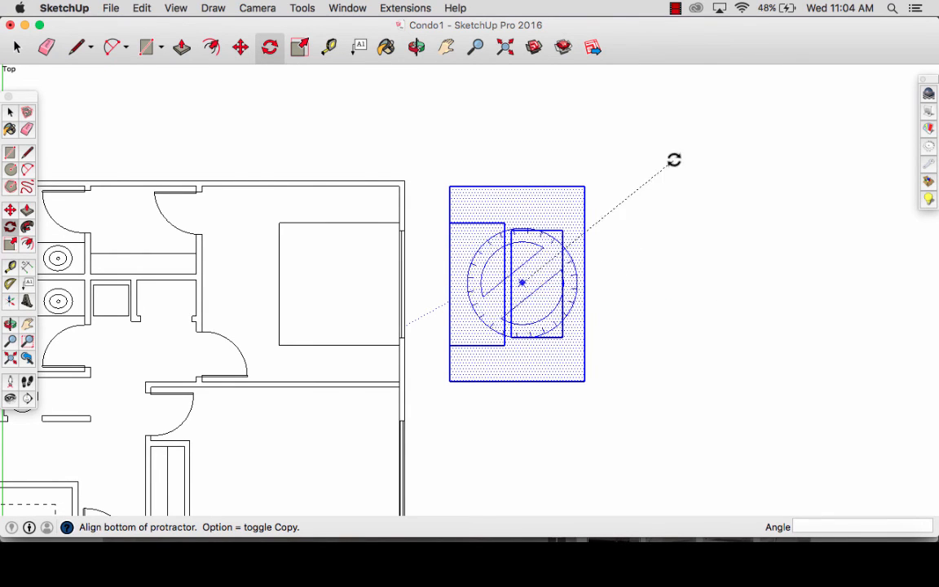
key(Escape)
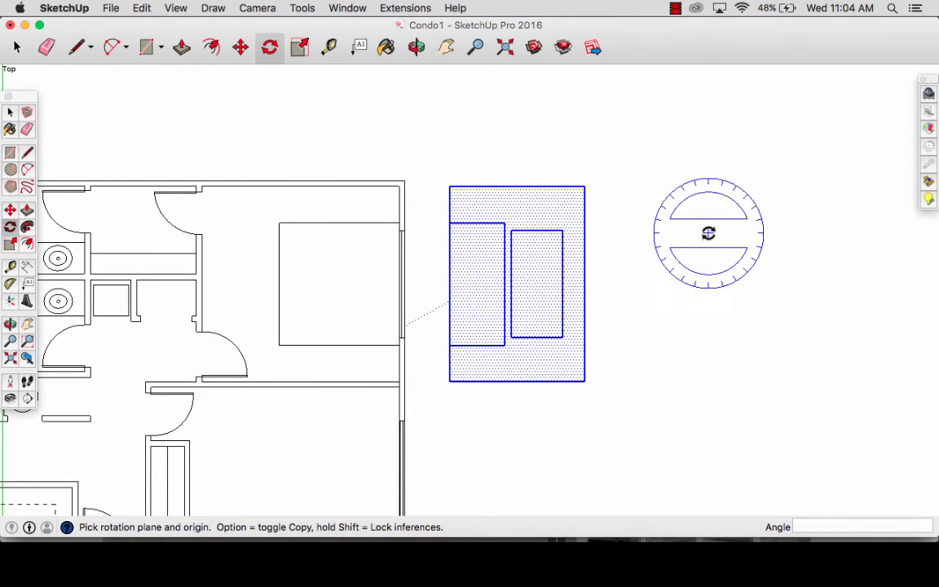
click(524, 291)
click(679, 291)
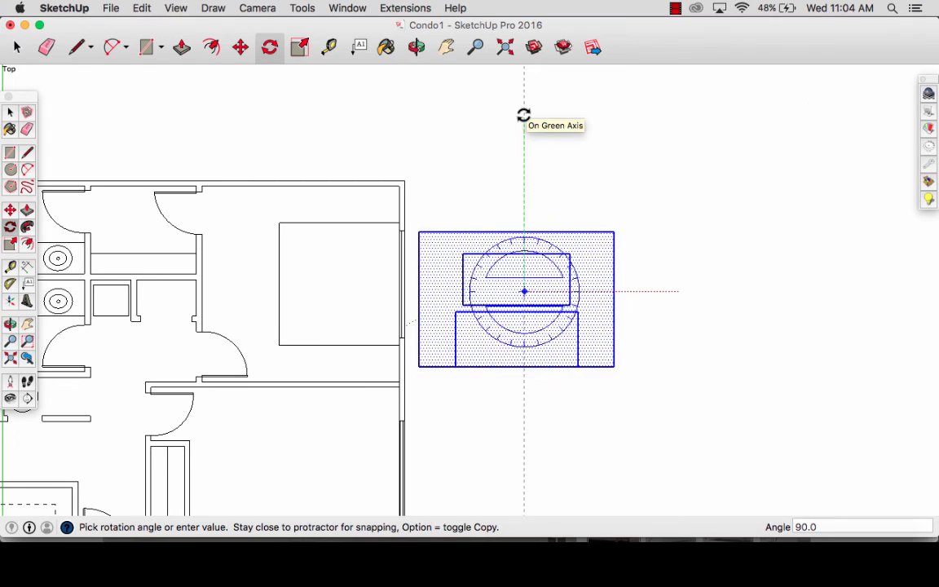
key(Escape)
key(space)
click(536, 443)
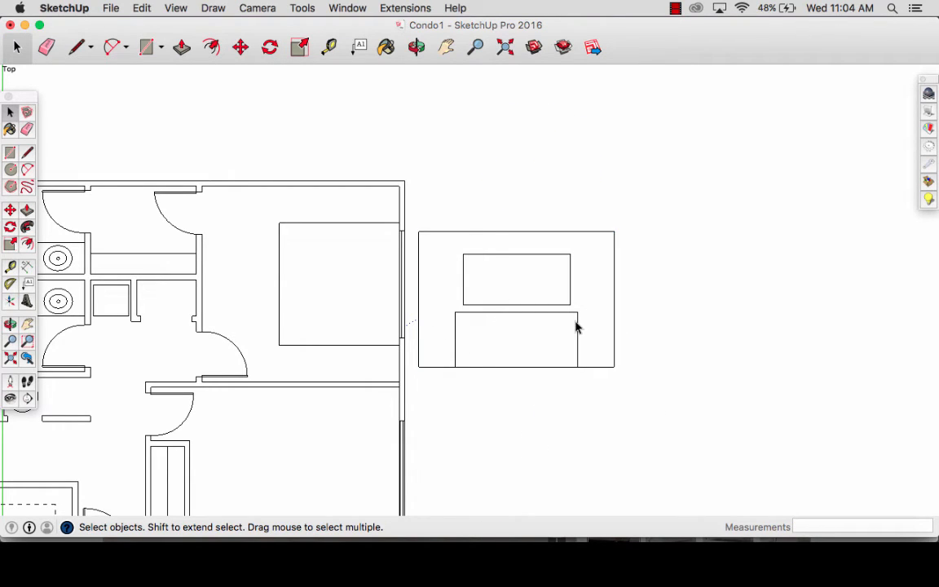
- Place a horizontal guide 6" above the elevation's floor line, crossing the headboard
click(495, 346)
key(t)
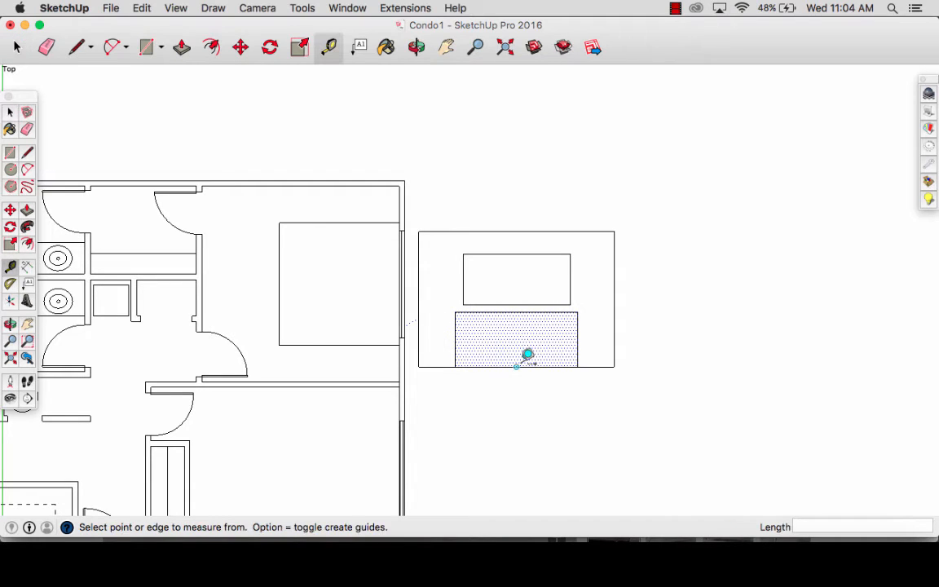
click(524, 366)
text(6)
scroll(527, 333, up, 3)
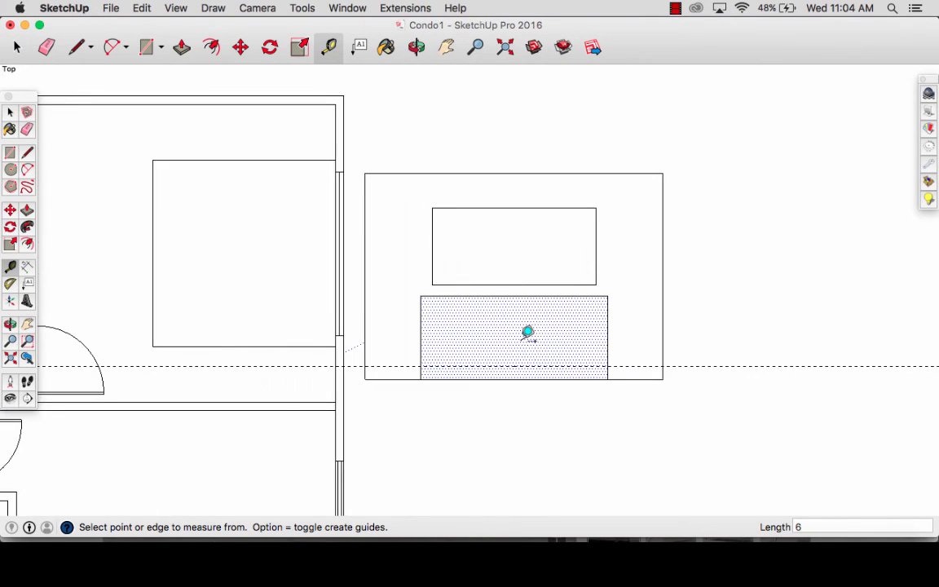
- Draw a 2' 9" by 7' 3" rectangle from the guide up to the headboard's top corner and erase the guide
key(r)
click(420, 364)
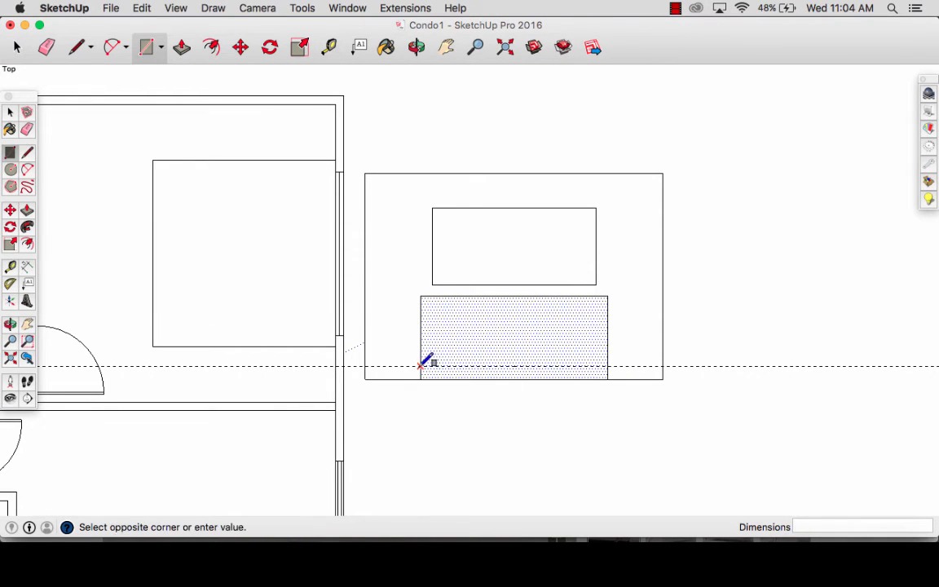
click(607, 296)
key(space)
click(574, 414)
key(e)
click(629, 367)
- Place vertical guides 6" inside the headboard's right and left edges
key(t)
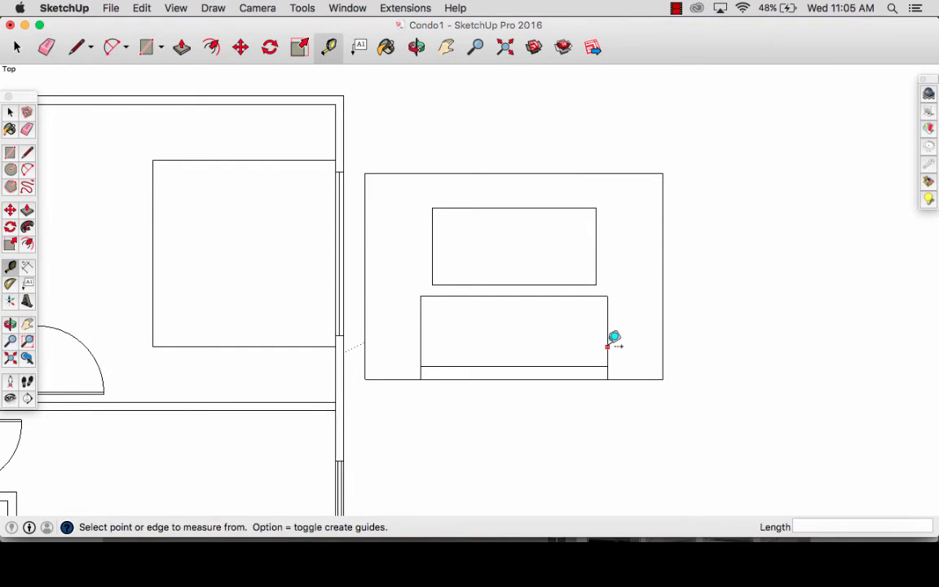
click(607, 335)
text(6)
key(Return)
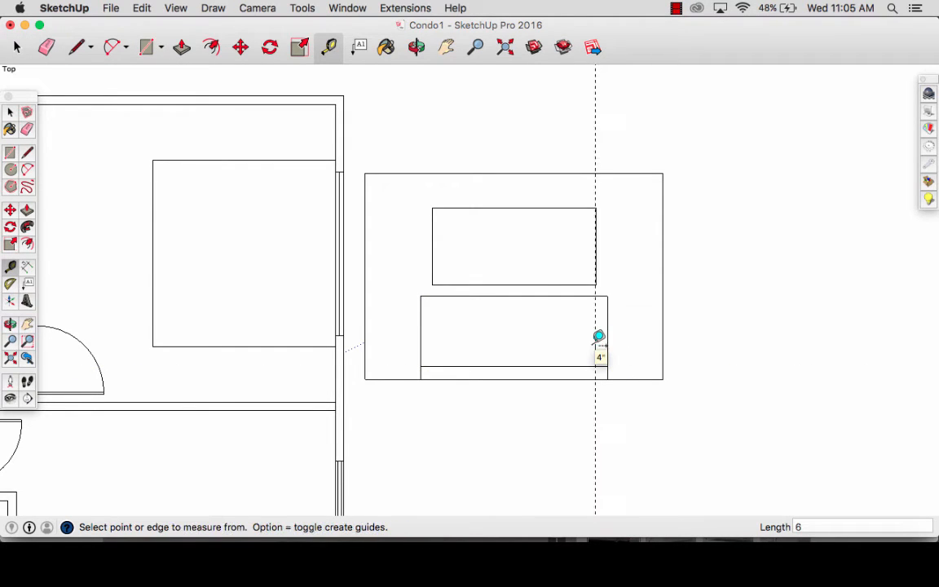
click(420, 331)
key(Return)
- Draw a 6" by 6" leg at each lower corner of the bed and erase both vertical guides
key(r)
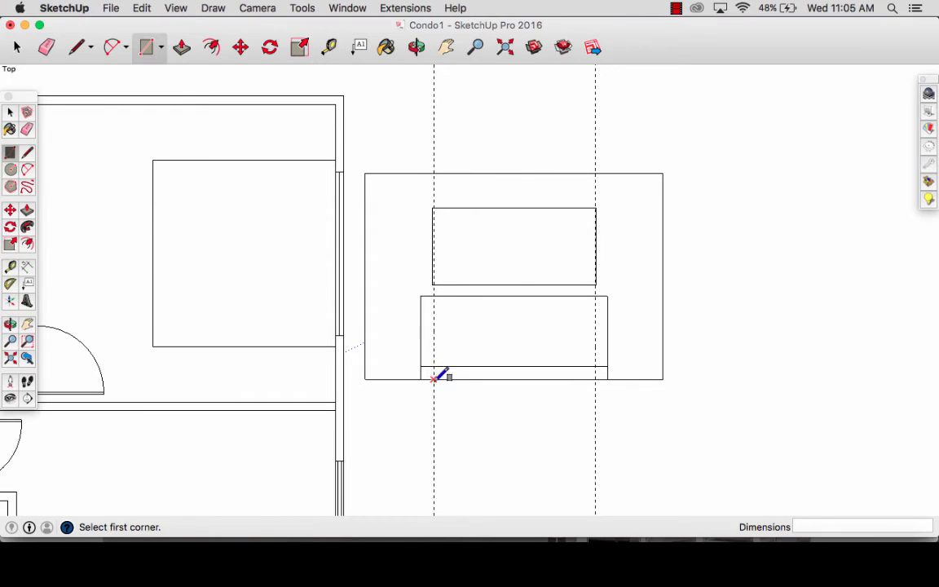
click(434, 366)
click(420, 379)
click(596, 367)
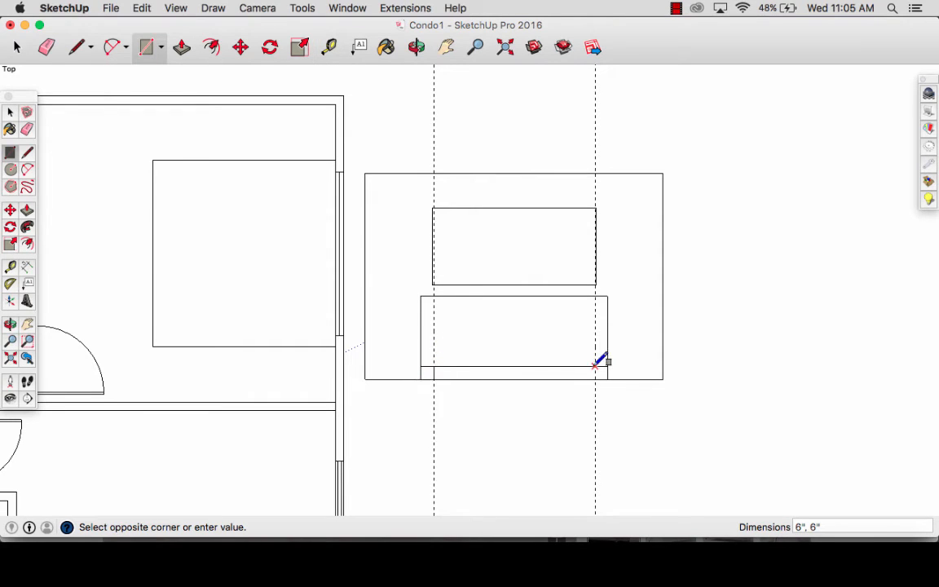
click(607, 379)
key(e)
click(596, 339)
click(434, 340)
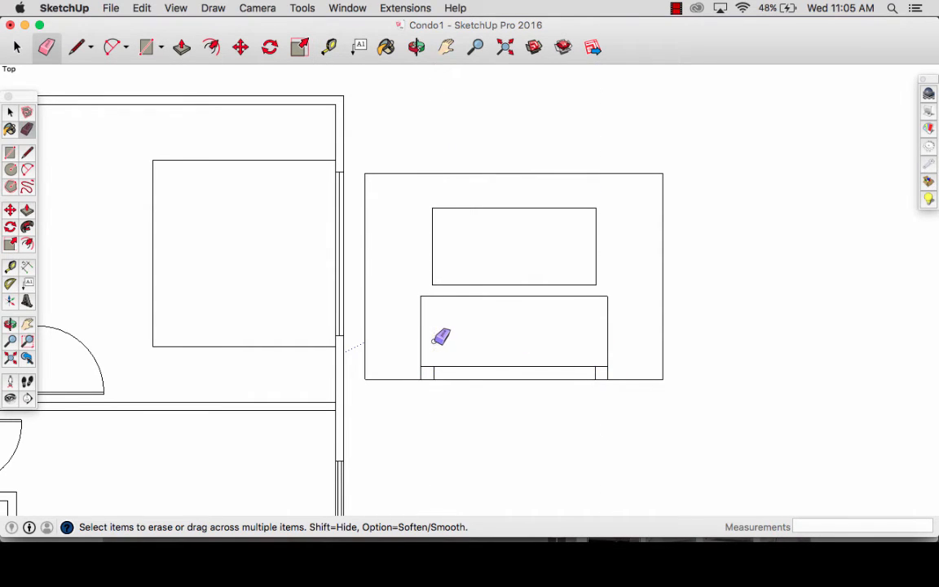
- Place a horizontal guide 1' above the line at the top of the bed legs
key(t)
click(483, 366)
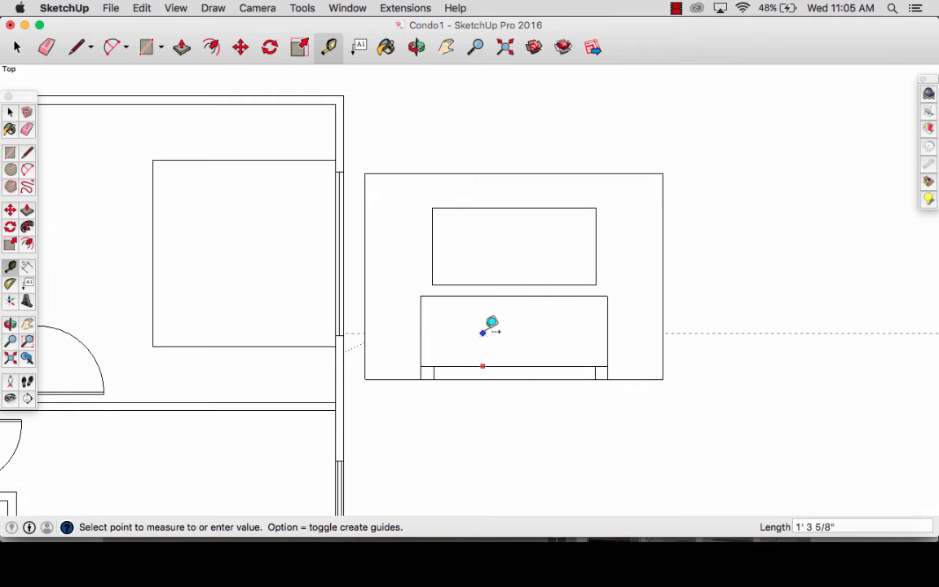
text(1')
key(Return)
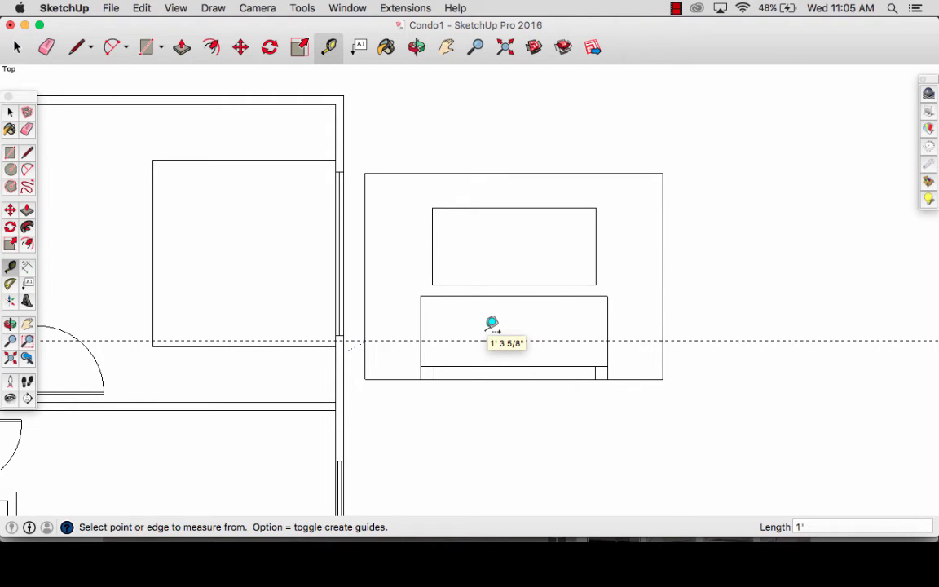
- Draw a 1' by 7' 3" rectangle across the bed between the guide and the legs, and erase the guide
key(r)
click(421, 341)
click(607, 366)
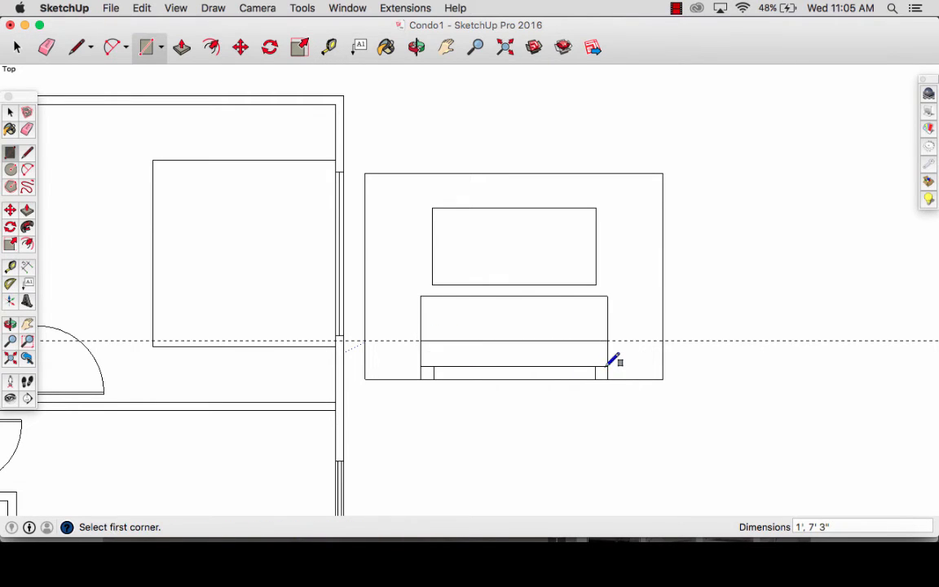
key(e)
click(621, 342)
key(space)
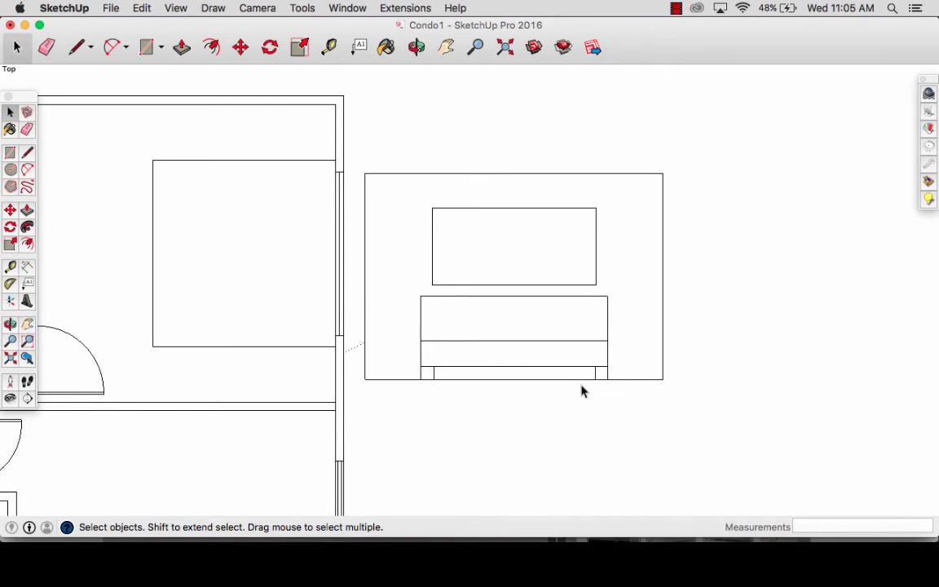
- Apply the Airbrush with Endpoints style from the Sketchy Edges collection to the model
scroll(581, 391, down, 2)
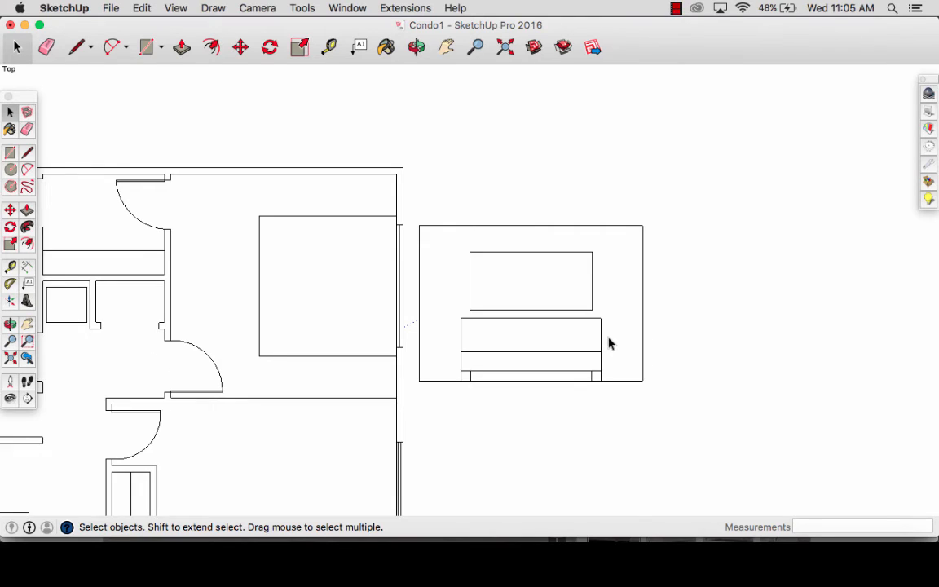
scroll(610, 343, up, 3)
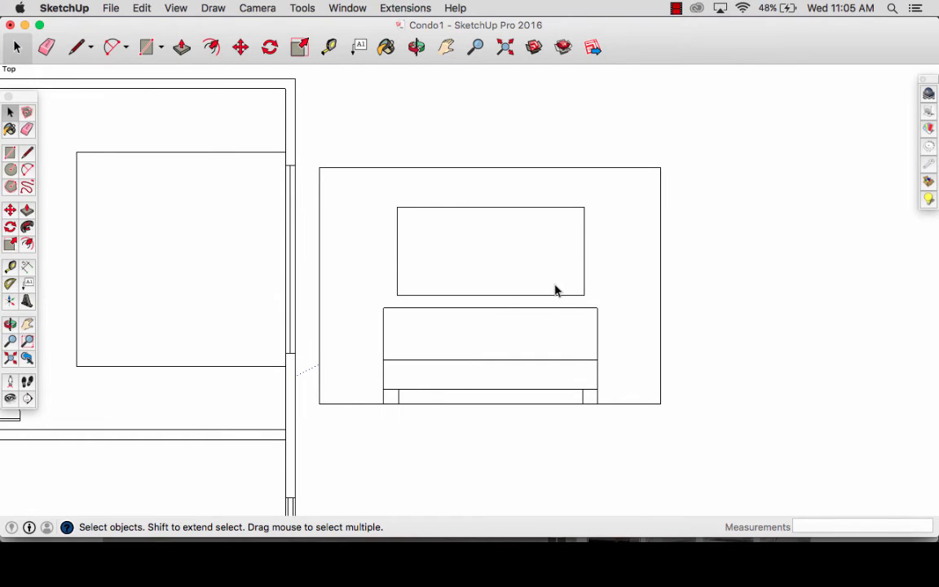
click(343, 4)
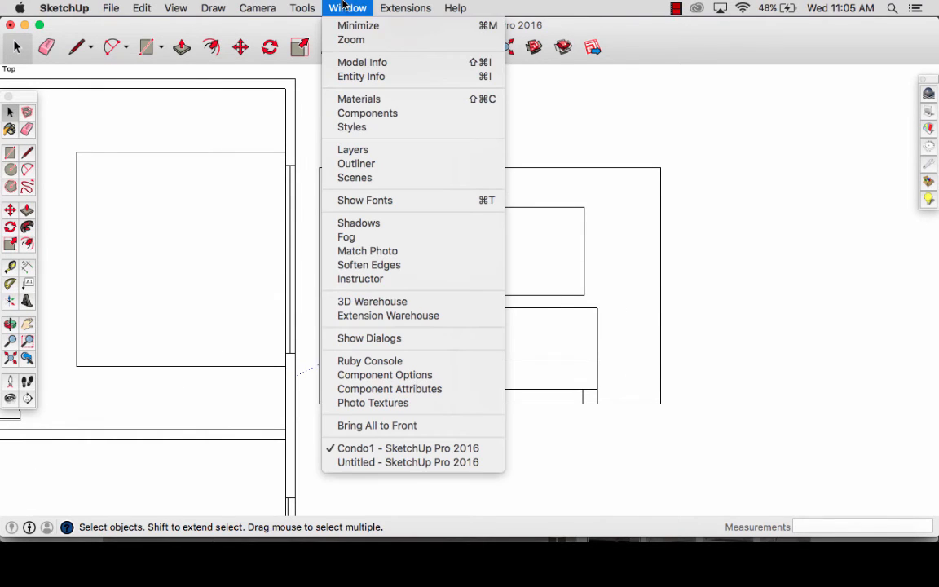
click(350, 128)
click(852, 184)
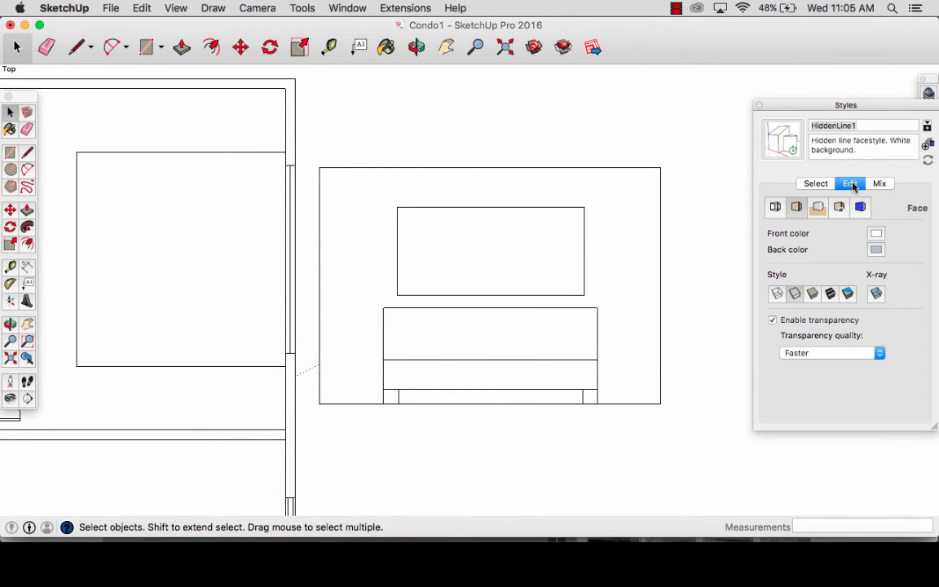
click(821, 184)
click(847, 205)
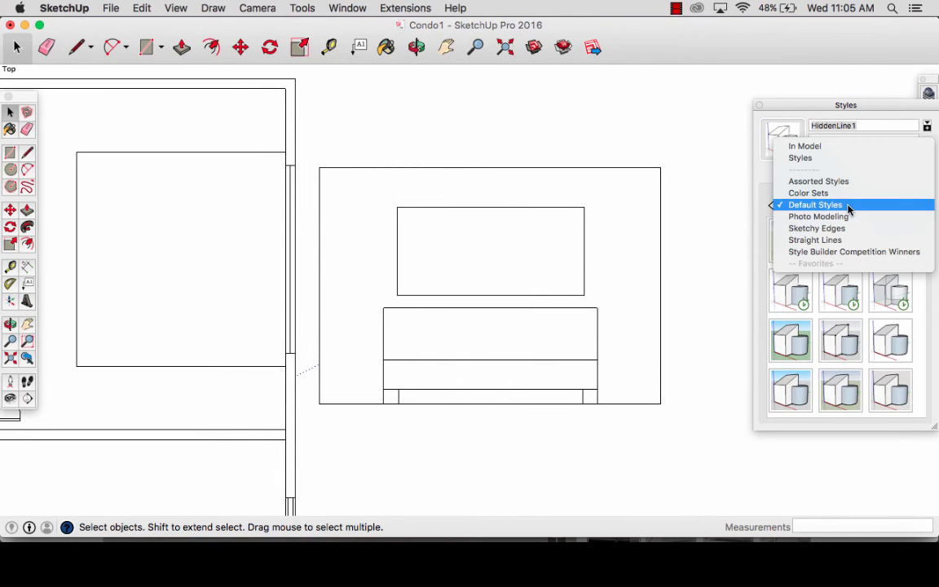
click(854, 229)
click(798, 254)
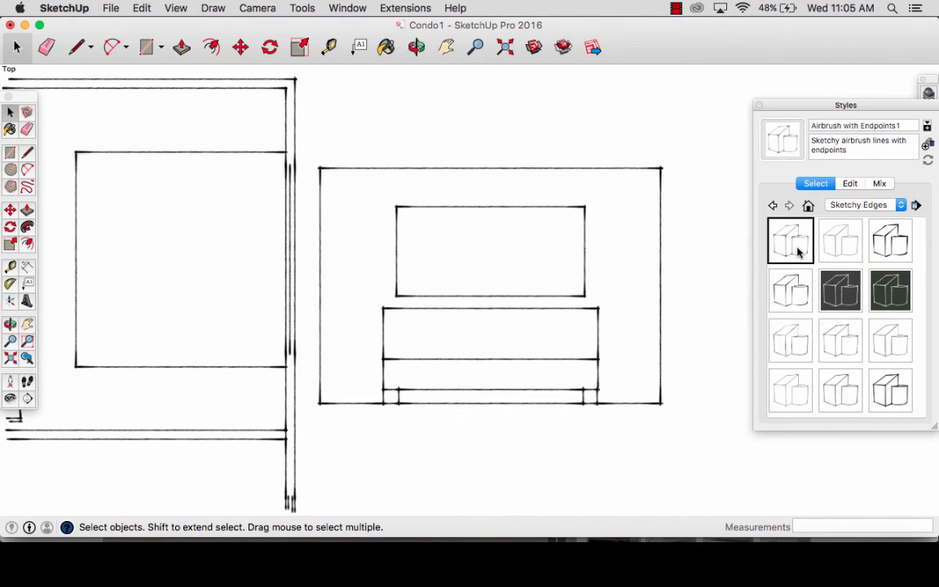
- Close the style settings and dimension the full height of the bedroom elevation's right wall edge, outside the wall
click(759, 106)
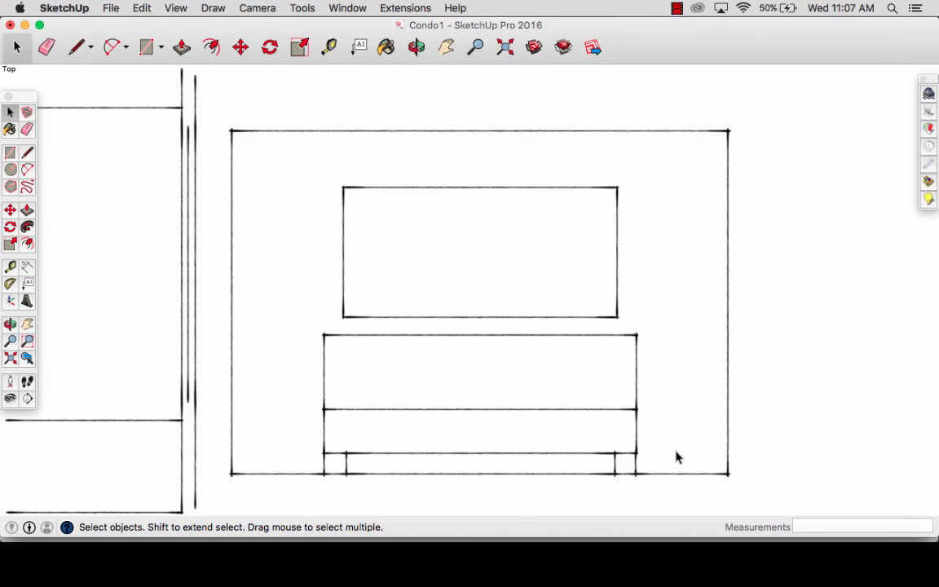
click(301, 7)
click(326, 265)
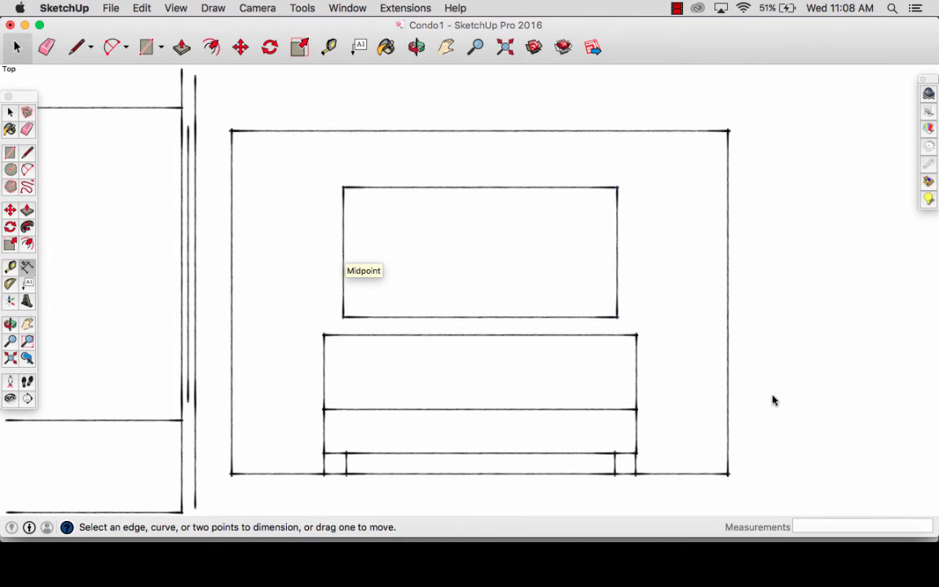
click(729, 210)
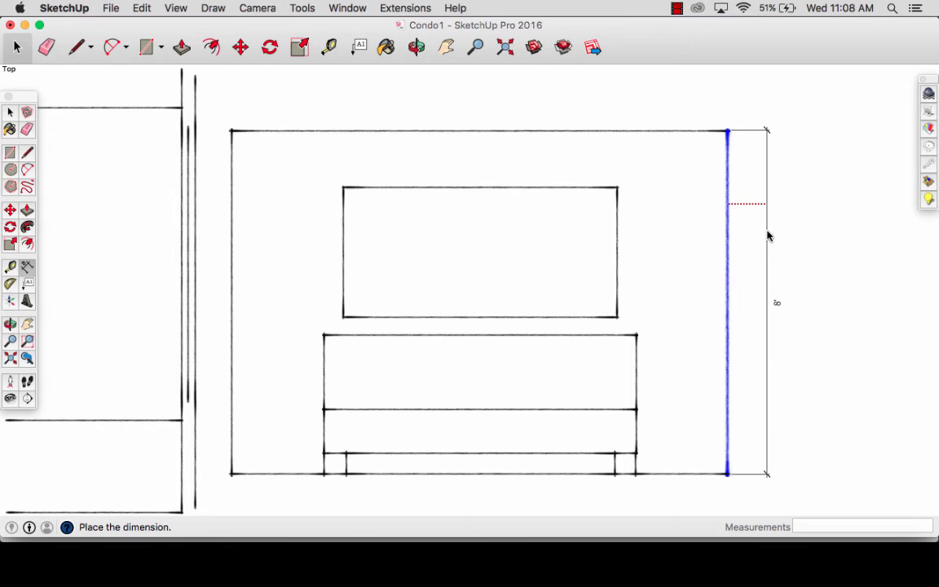
click(767, 235)
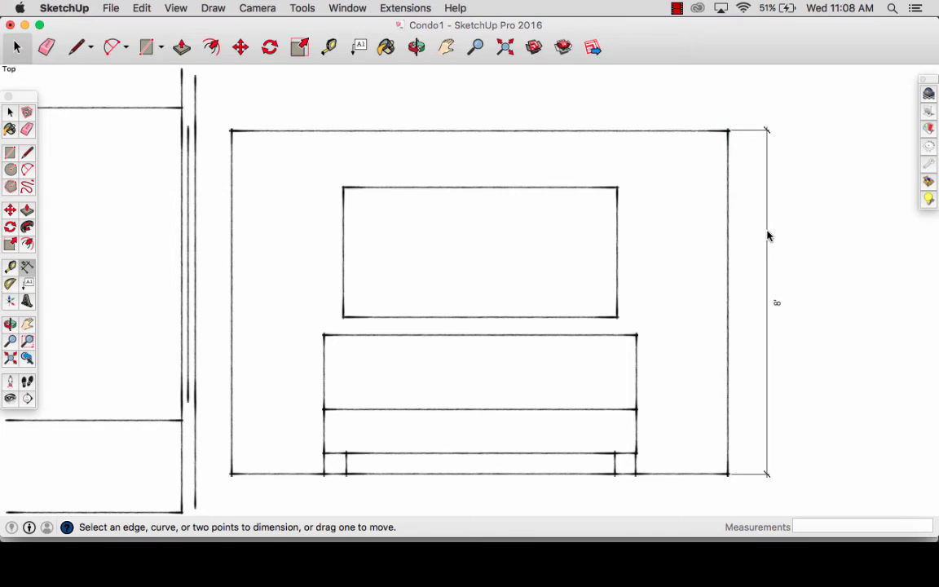
- Dimension the window's right edge from its midpoint to its upper corner
click(616, 252)
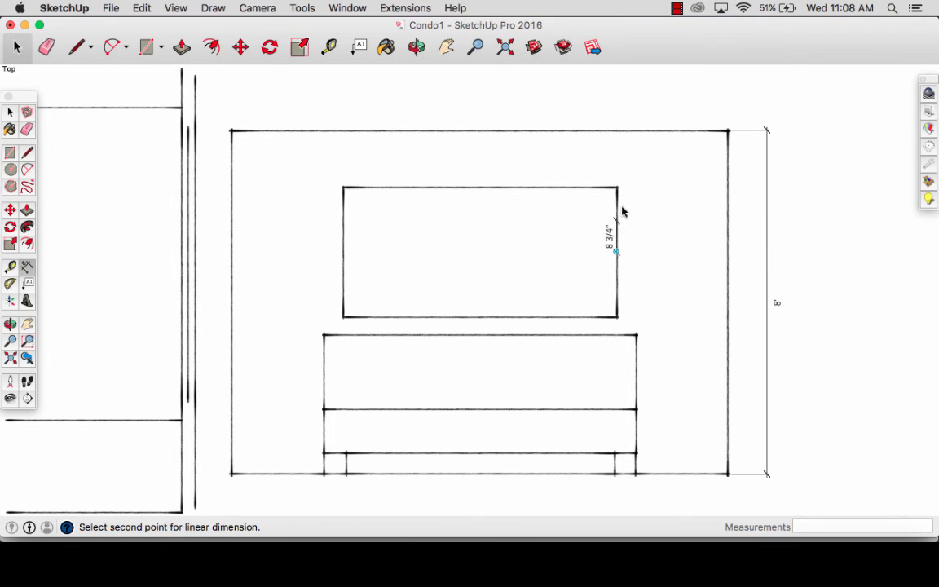
click(616, 187)
click(649, 192)
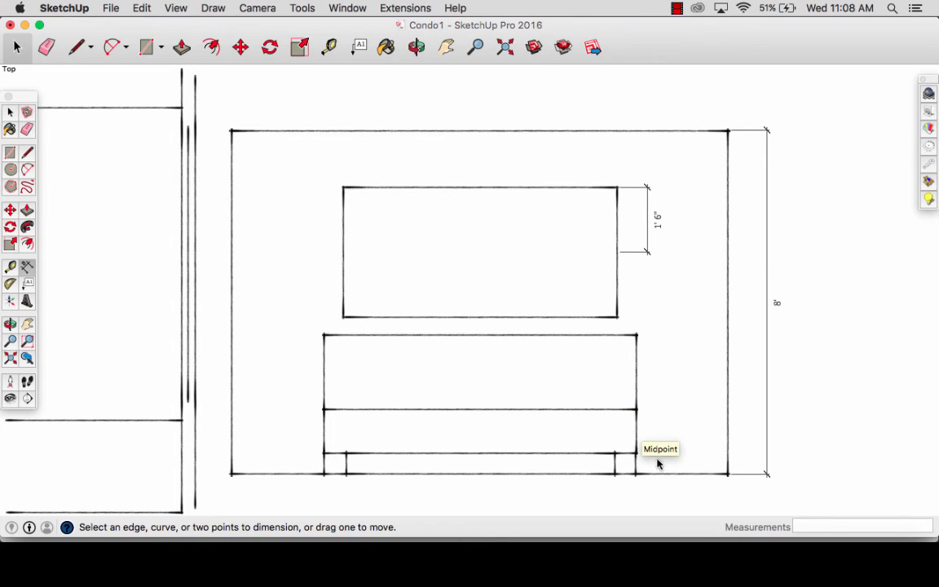
- Dimension the bed's overall height from the floor line to the top of the headboard, on its right side
click(635, 473)
click(636, 335)
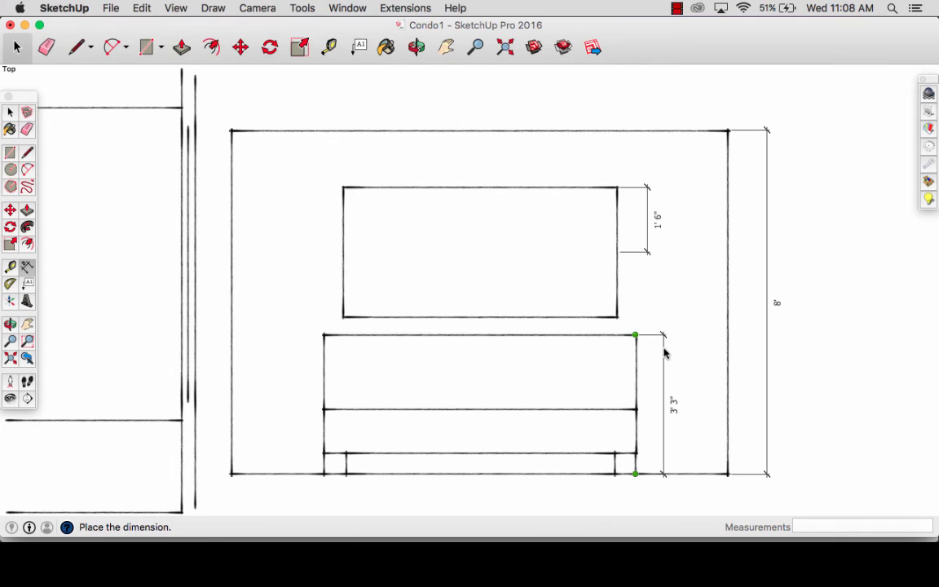
click(665, 353)
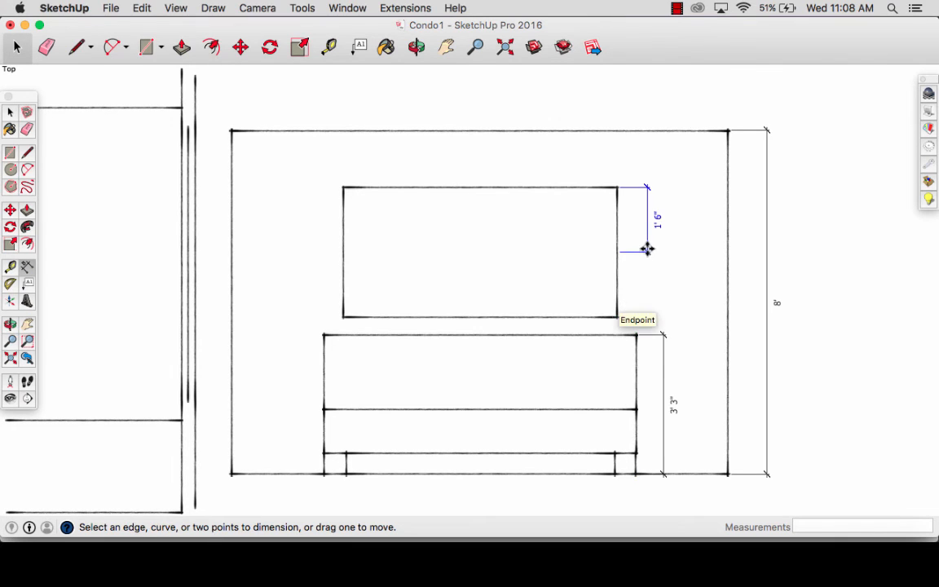
- Erase the half-height window dimension and dimension the window's full height, in line with the bed height dimension
key(e)
click(301, 7)
click(334, 265)
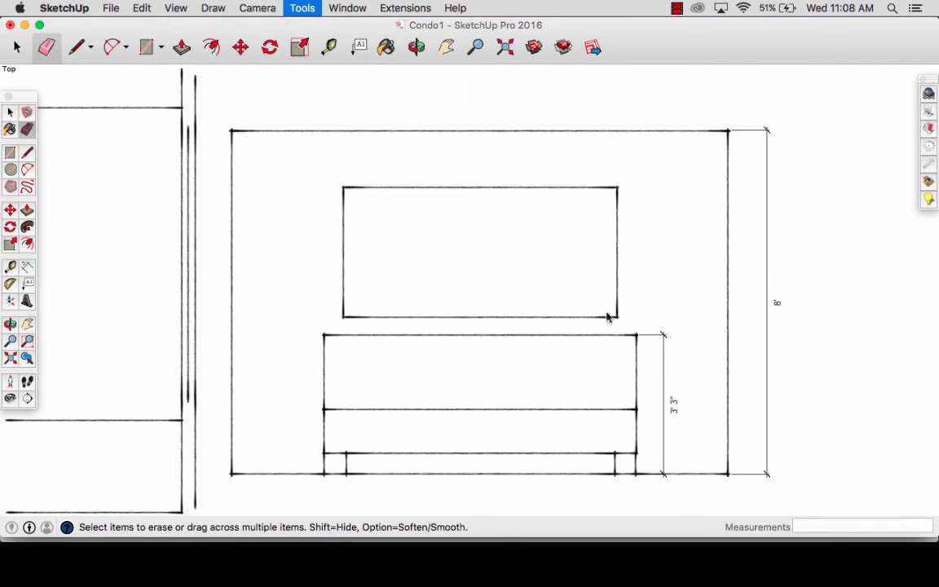
click(617, 316)
click(617, 187)
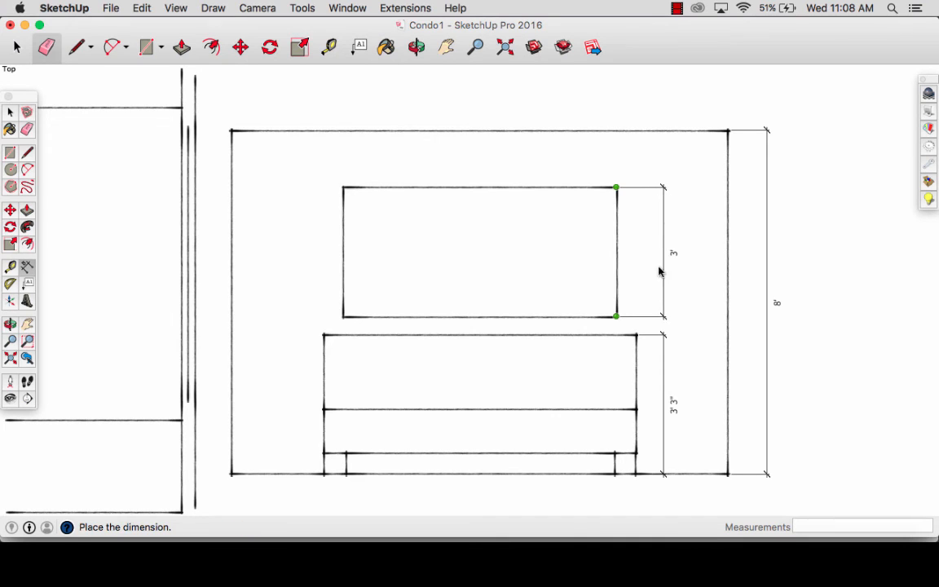
click(662, 341)
- Dimension the floor distance between the left wall edge and the bed, below the bedroom elevation
scroll(661, 337, down, 1)
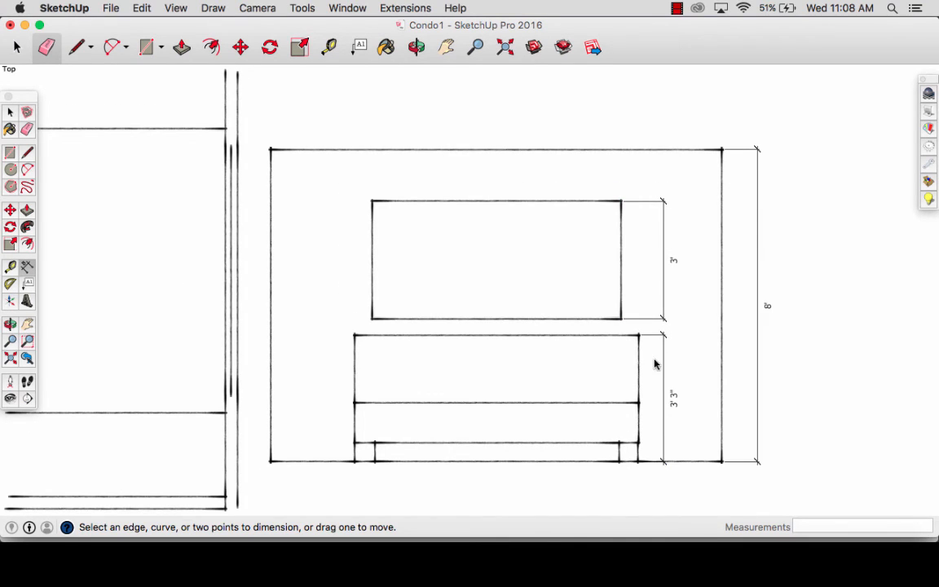
click(320, 462)
click(325, 487)
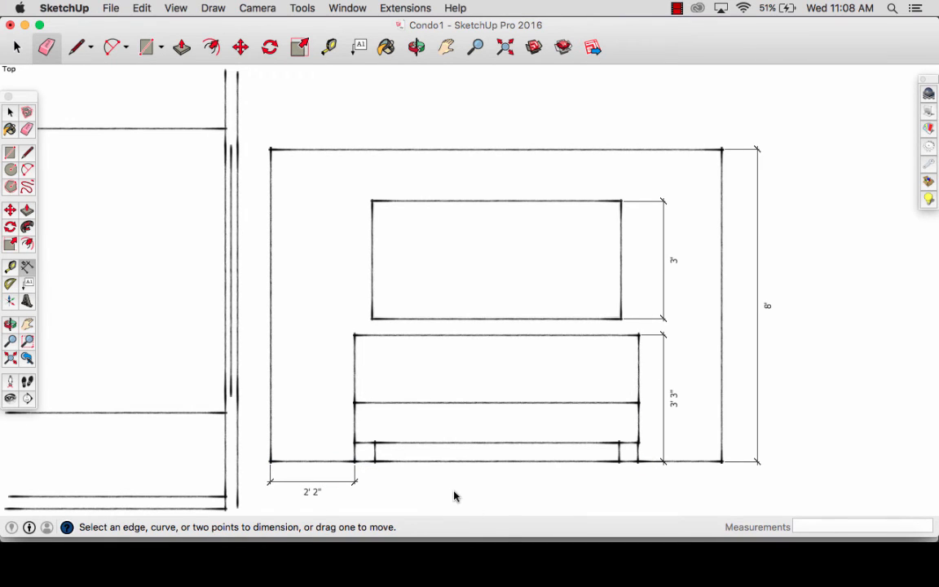
- Dimension the full height of the living room elevation's right wall edge, outside the wall
scroll(319, 425, down, 5)
shift+middle_drag(317, 342, 467, 279)
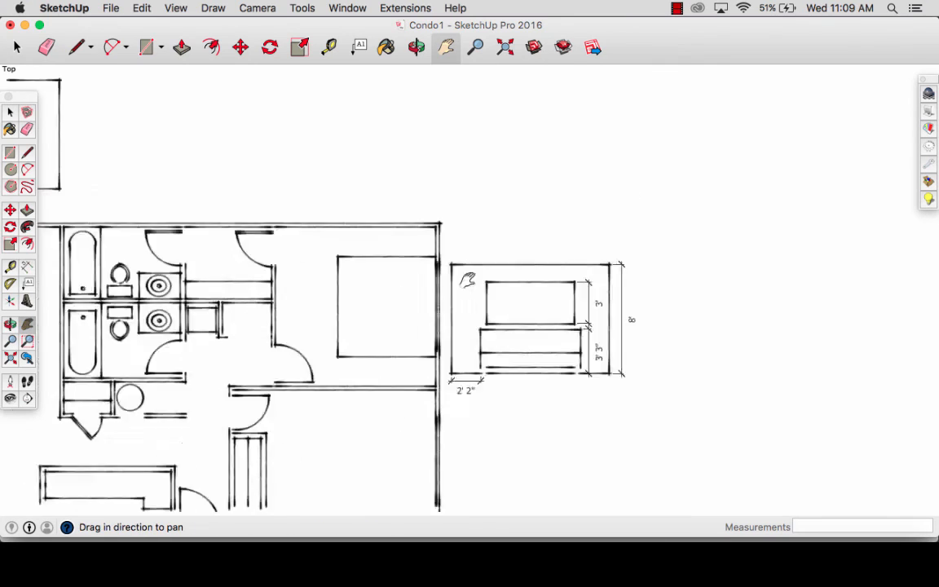
drag(467, 280, 788, 282)
drag(269, 191, 268, 301)
scroll(269, 258, up, 5)
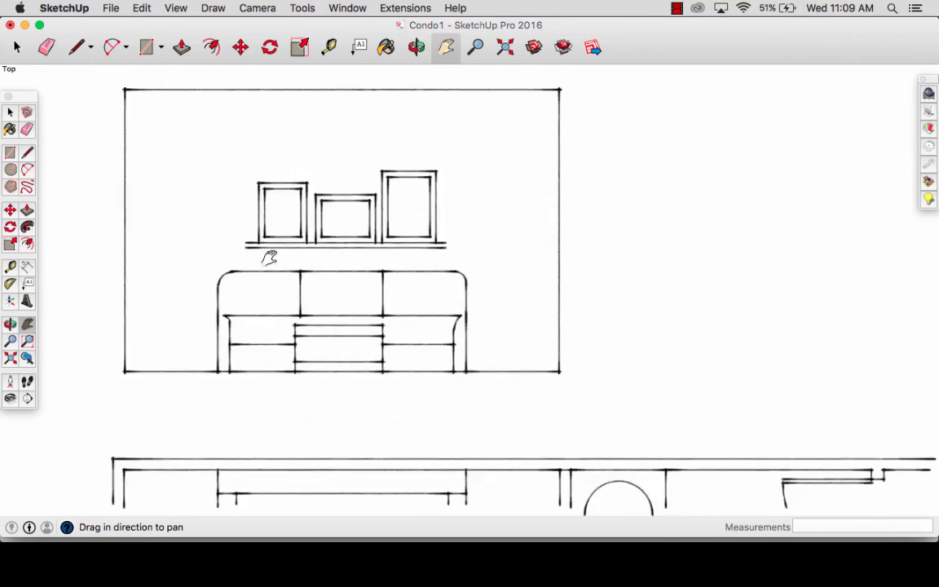
scroll(269, 258, up, 3)
drag(268, 256, 327, 319)
click(319, 7)
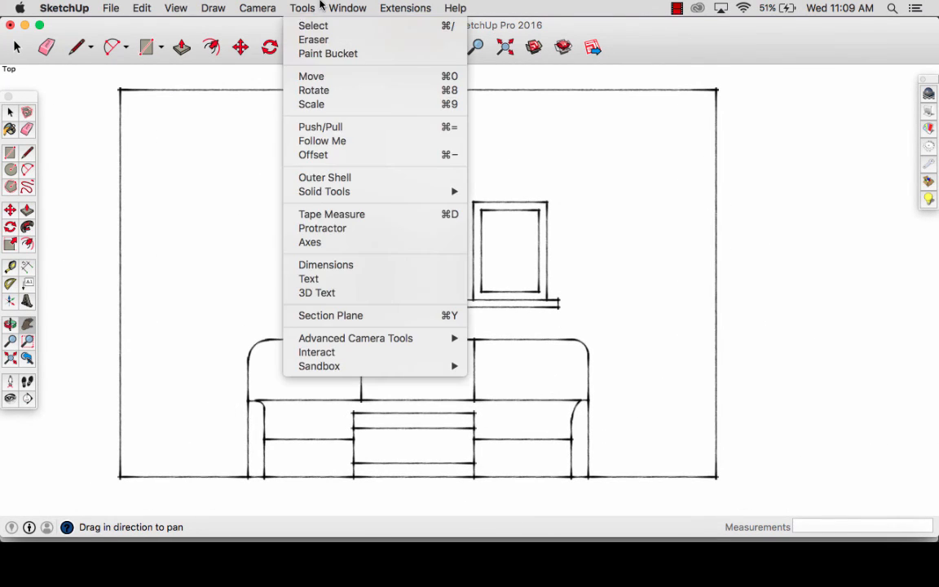
click(336, 265)
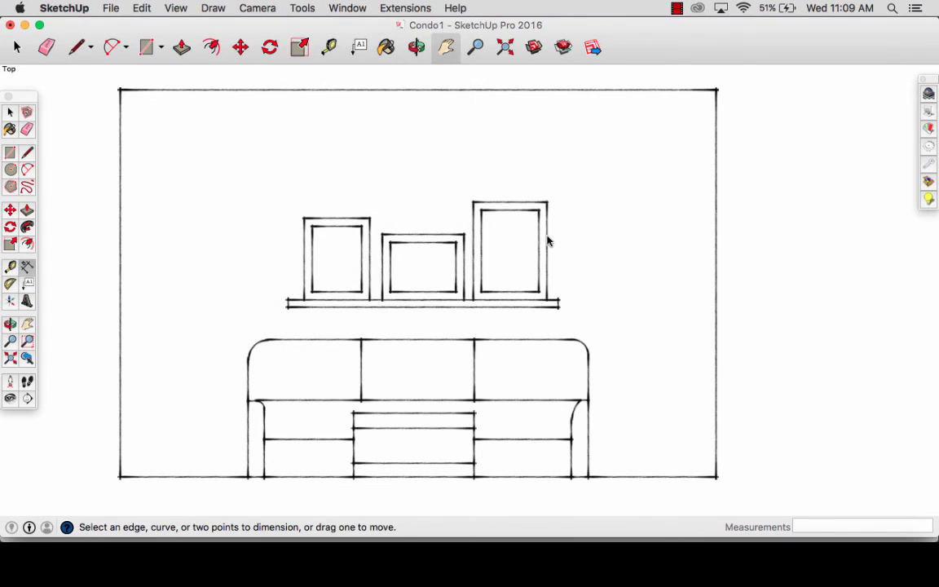
click(717, 469)
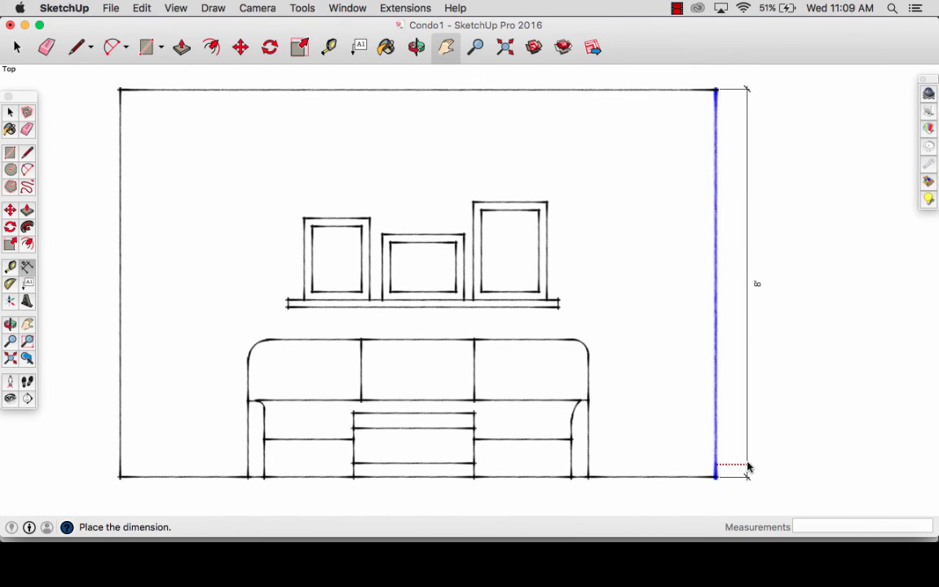
click(748, 470)
- Dimension the sofa's height from its top edge to the floor line, placed to the right of the sofa
click(587, 477)
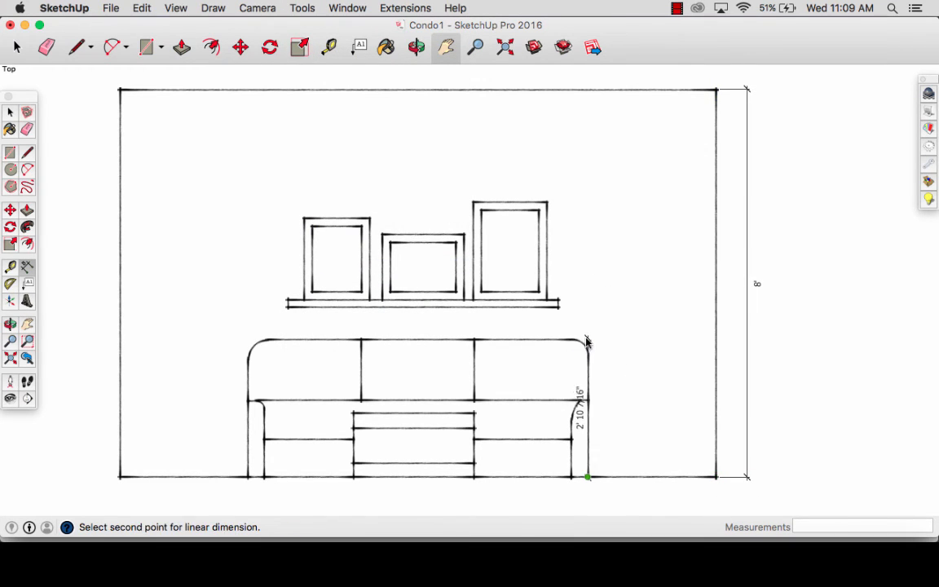
key(Escape)
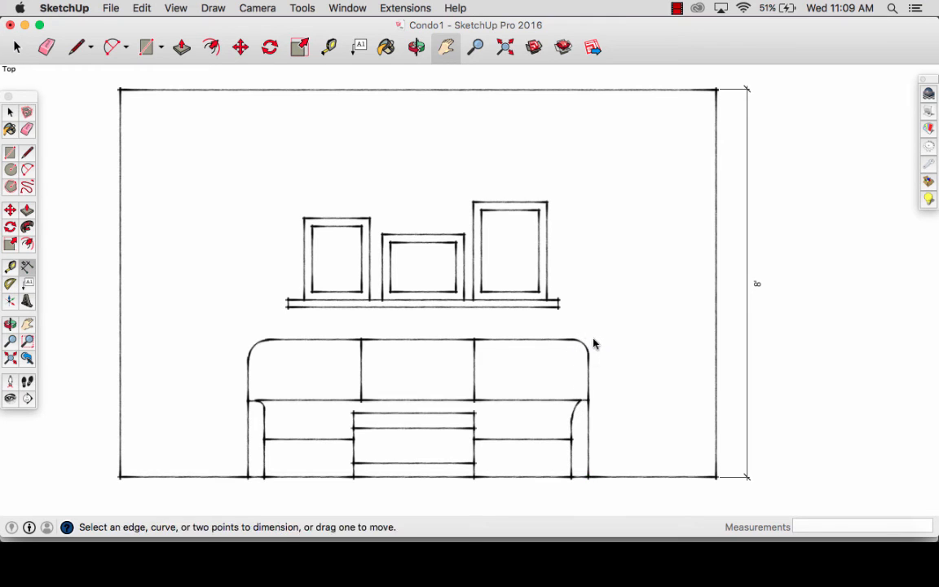
click(573, 341)
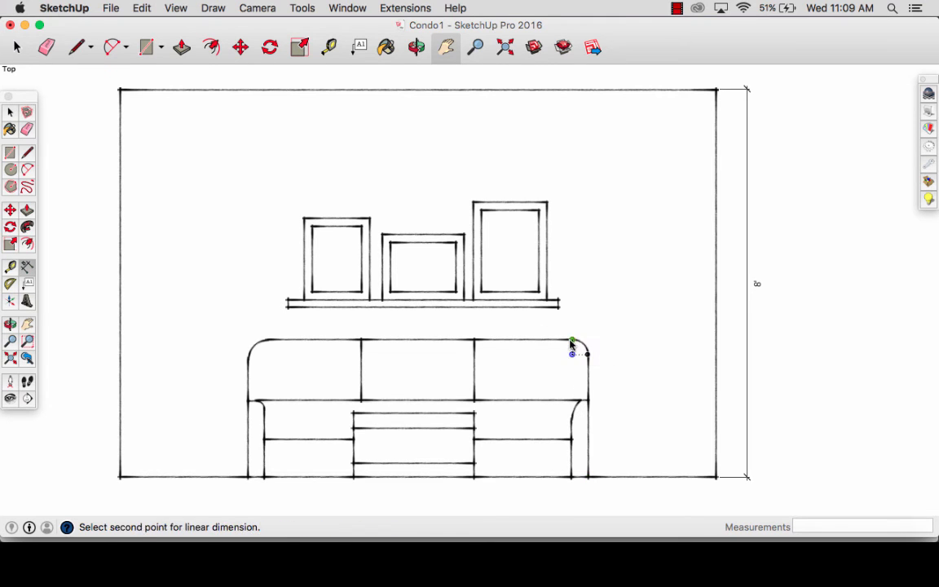
click(573, 477)
click(611, 481)
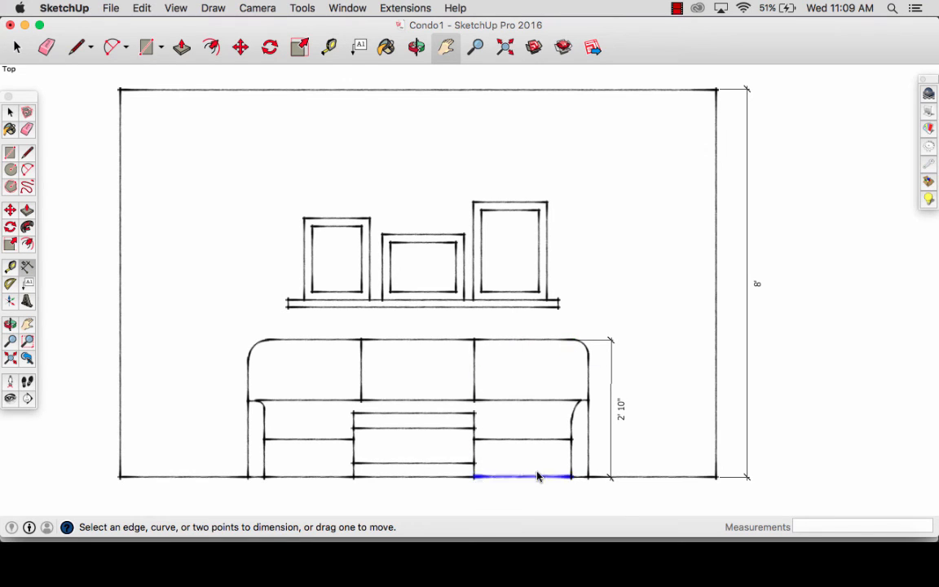
- Place a vertical guide through the right end of the picture shelf, parallel to the right wall edge
click(559, 302)
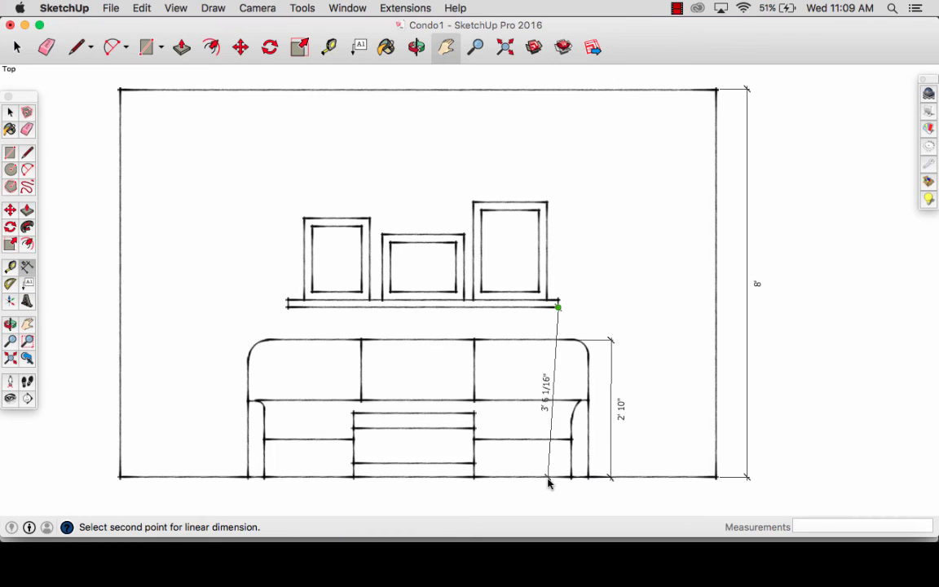
key(t)
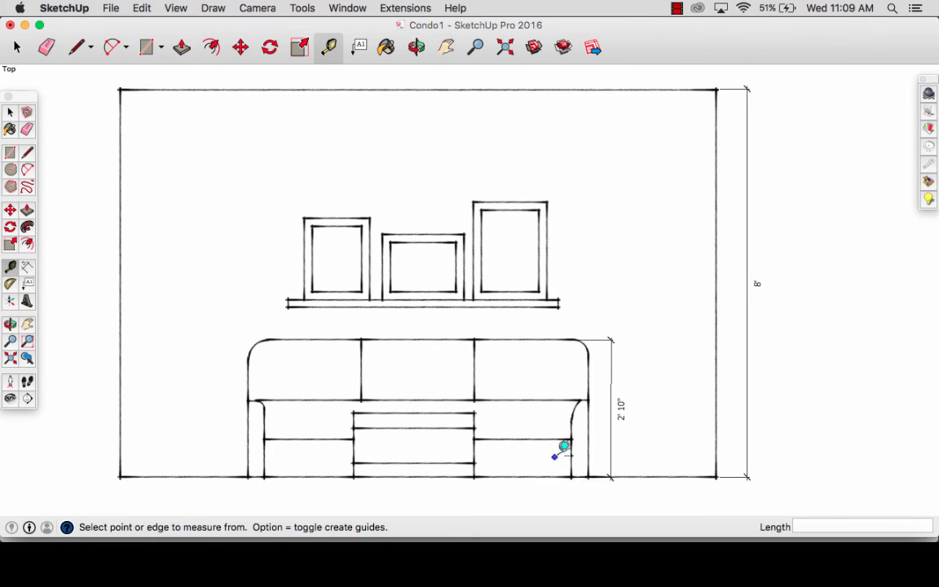
click(716, 405)
click(559, 302)
- Dimension the shelf's underside height above the floor along the guide, right of the sofa dimension, and erase the guide
click(303, 8)
click(324, 265)
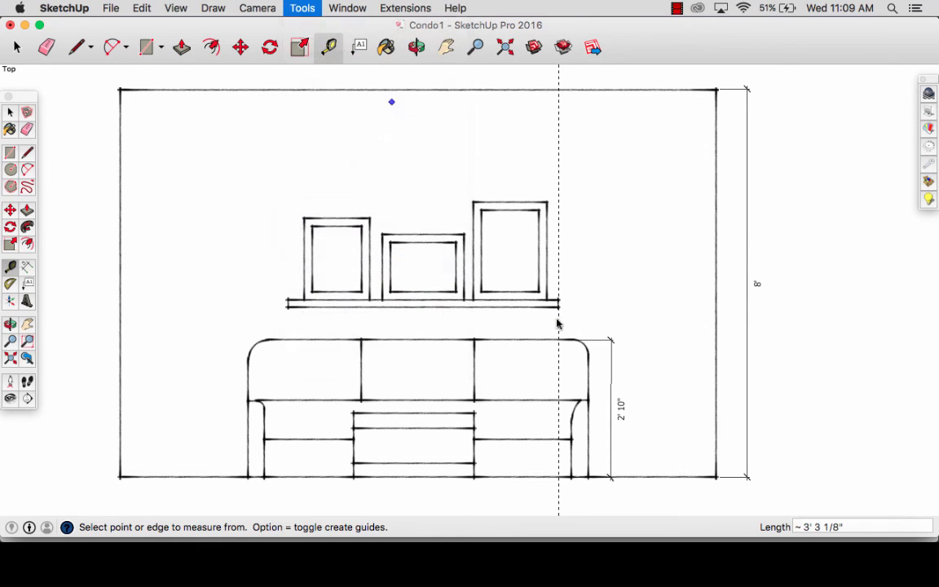
click(558, 307)
click(558, 478)
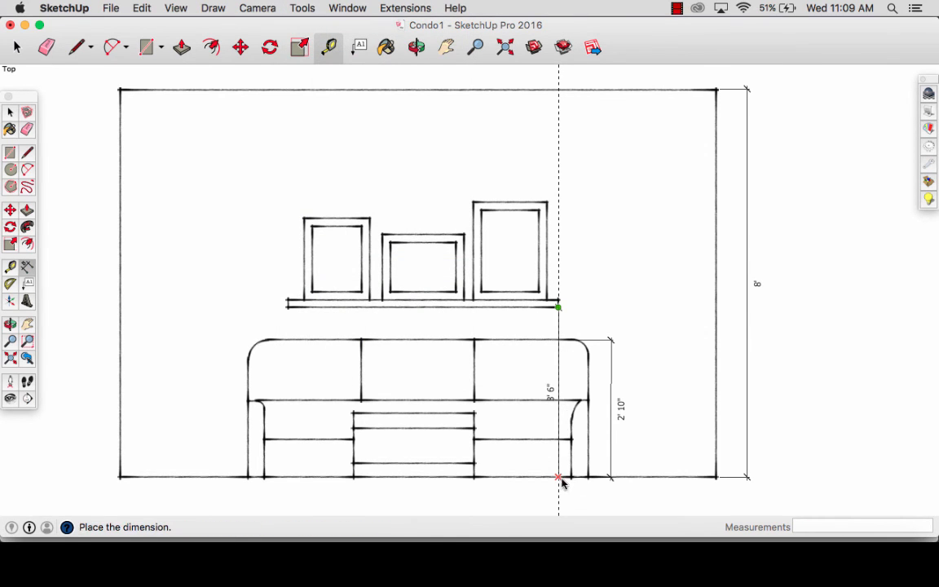
click(652, 498)
key(e)
click(558, 499)
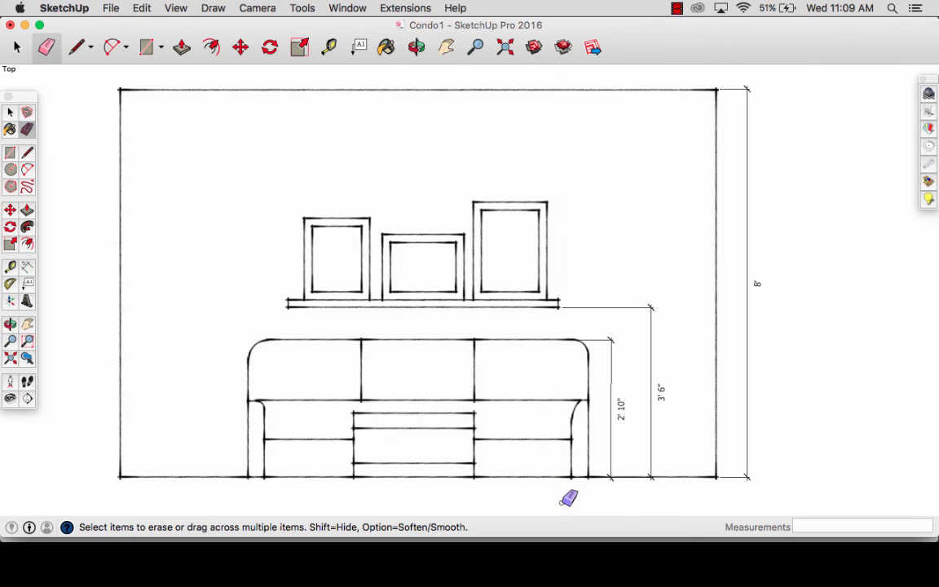
key(space)
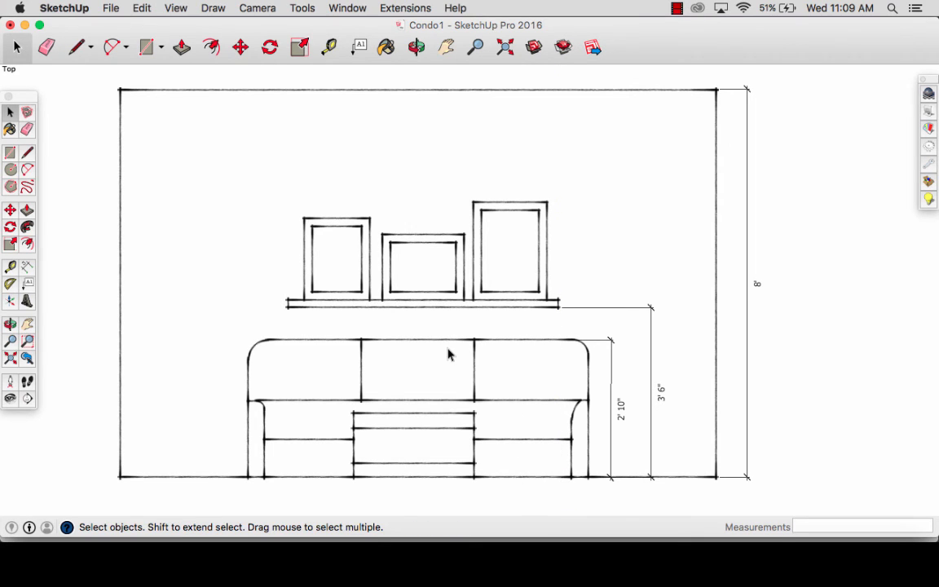
- Export the living room elevation as a 2D graphic PDF named Condo1Elevation1 to the Desktop
key(h)
drag(440, 319, 454, 329)
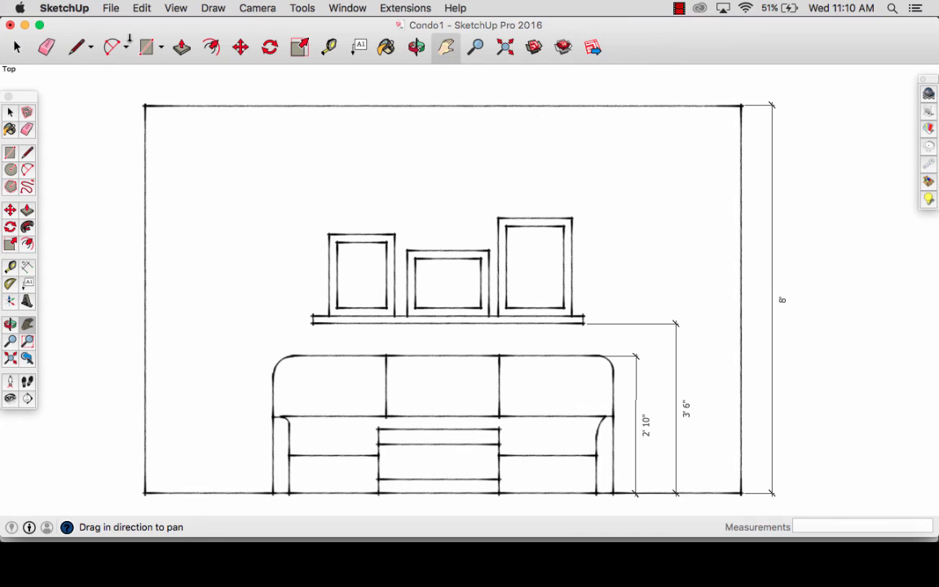
click(109, 10)
mouse_move(169, 238)
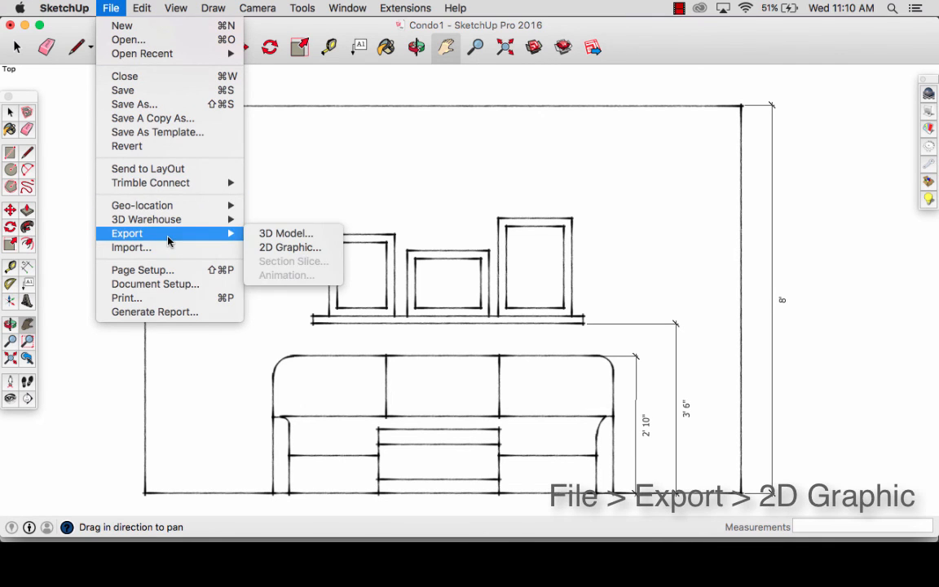
click(294, 248)
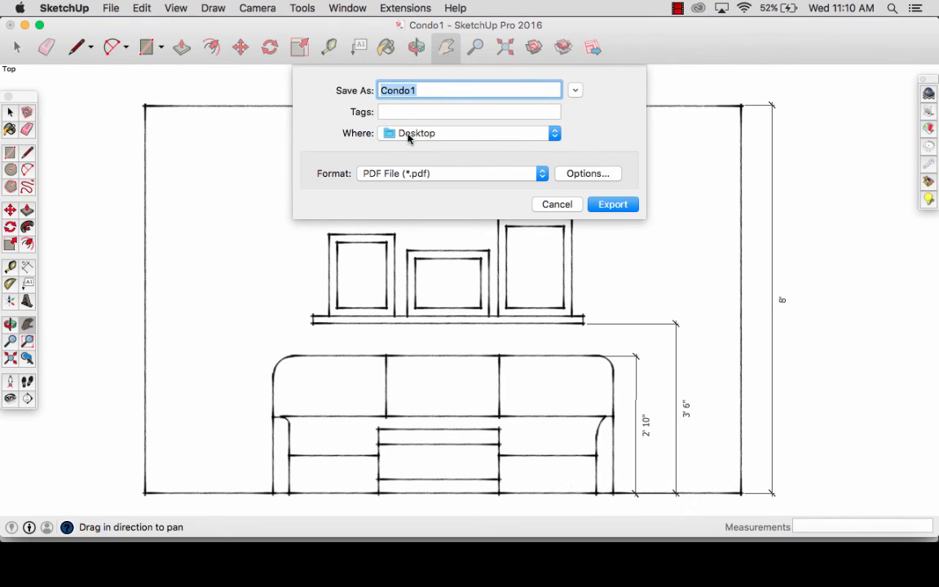
click(439, 88)
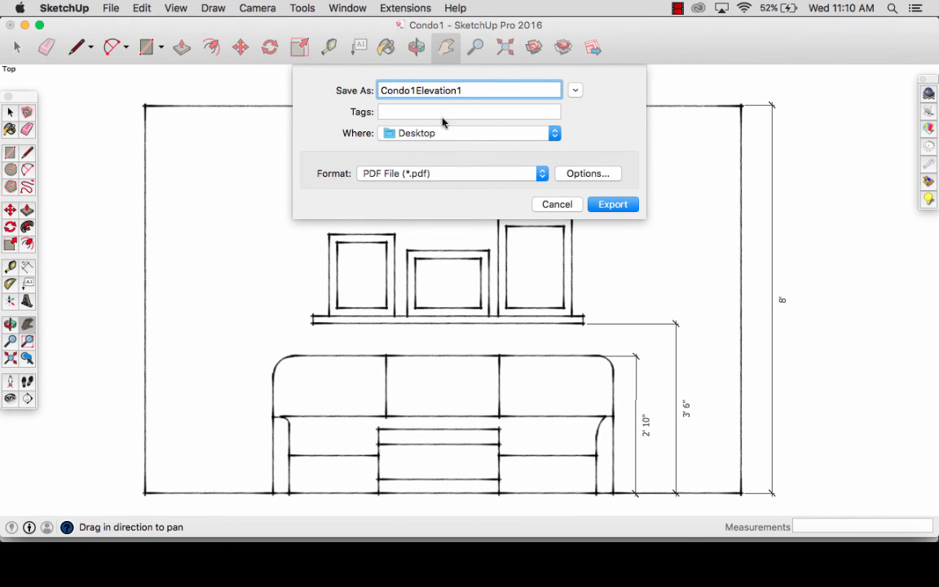
click(432, 174)
click(404, 134)
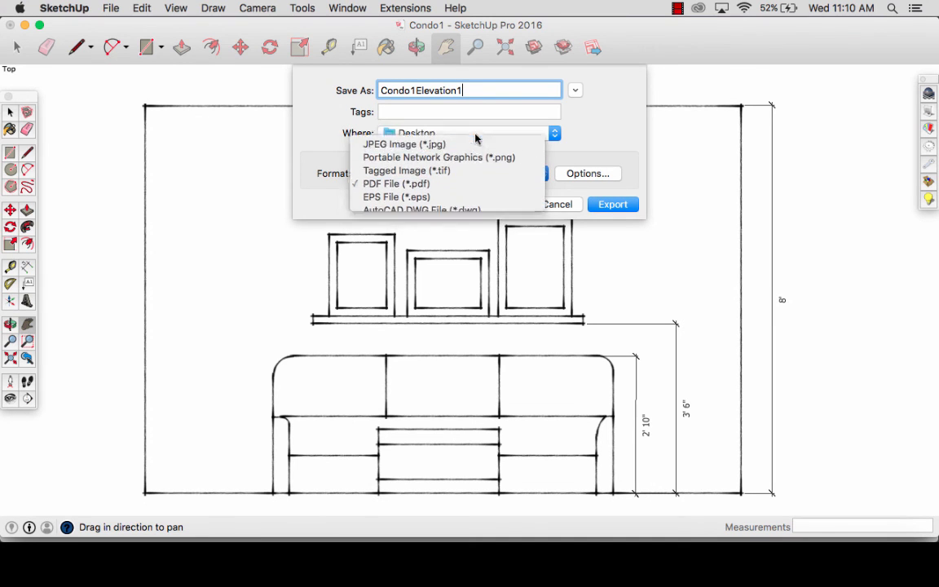
click(612, 205)
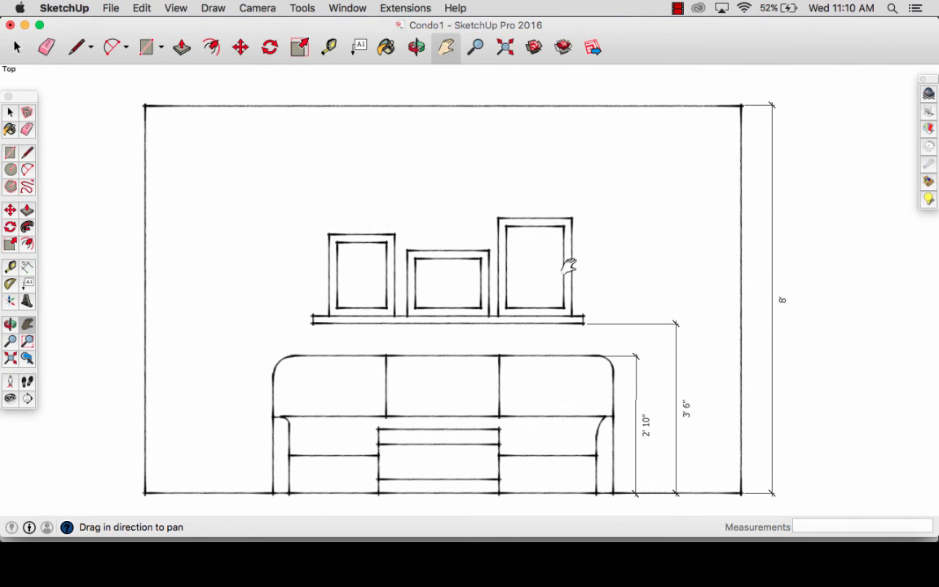
- Export the bedroom wall elevation as a 2D graphic JPEG named Condo1Elev2 to the Desktop
scroll(569, 267, down, 5)
drag(713, 338, 235, 304)
drag(611, 326, 505, 241)
scroll(505, 241, up, 3)
drag(589, 272, 518, 274)
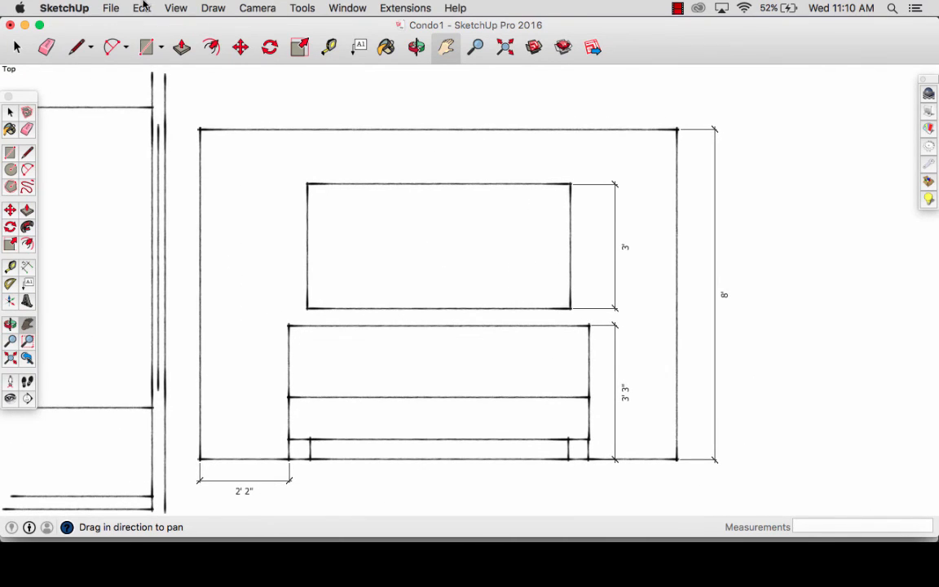
click(111, 8)
mouse_move(150, 234)
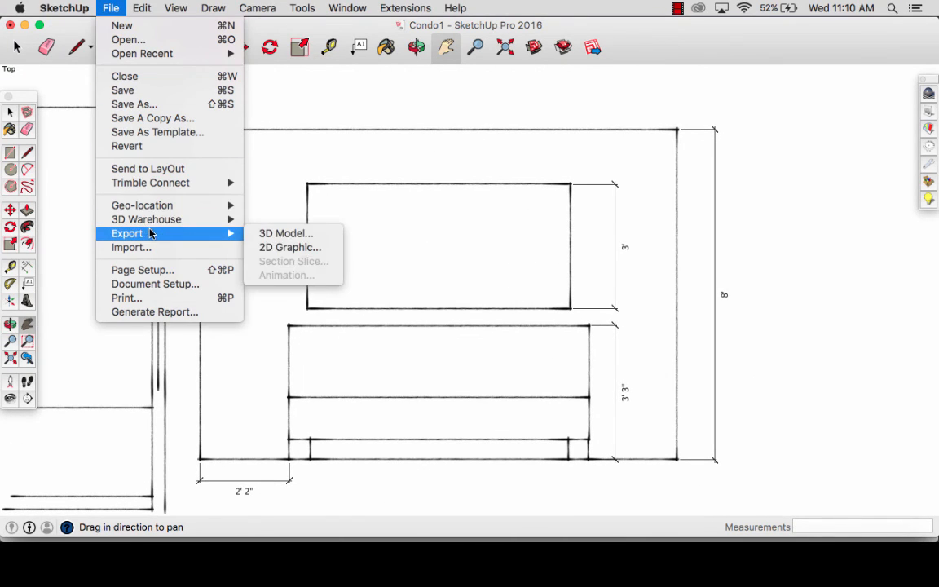
click(273, 247)
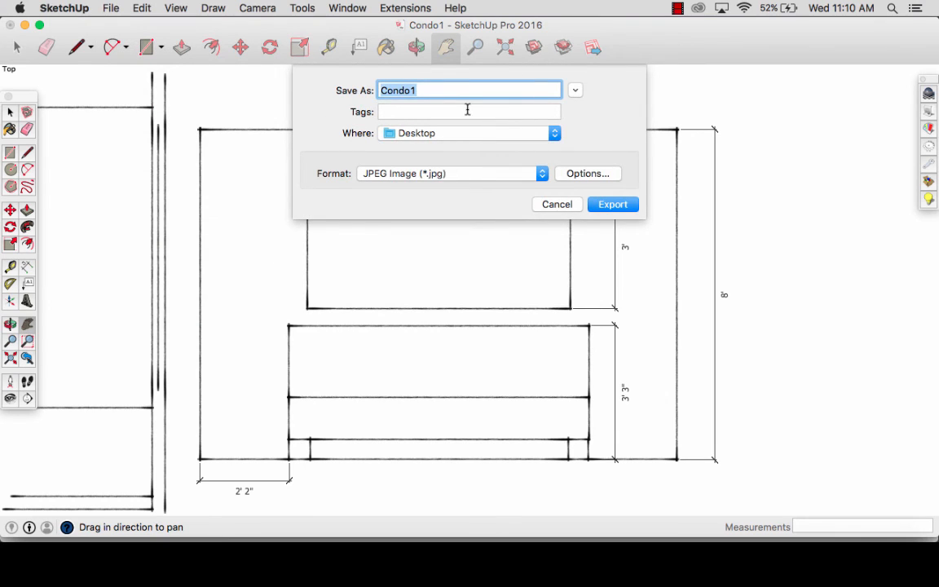
key(Right)
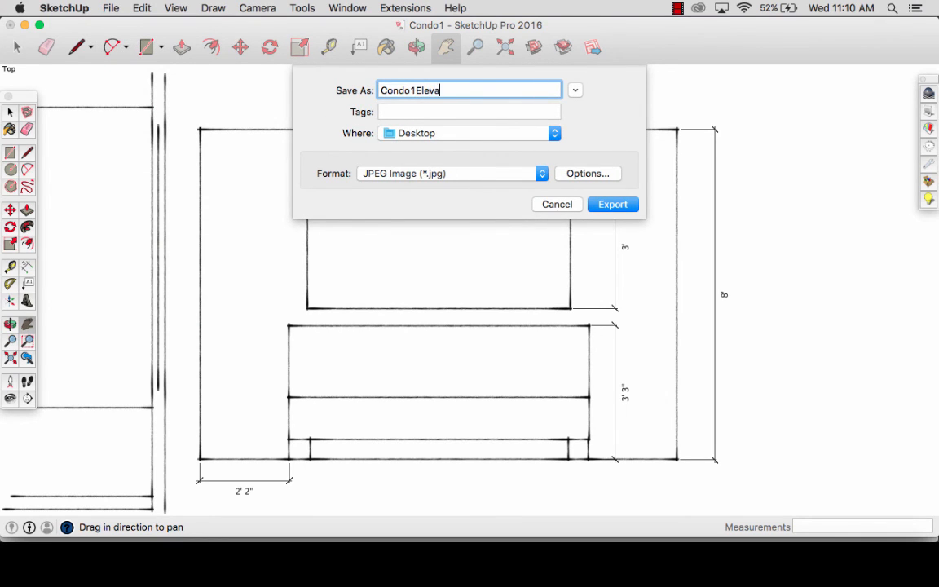
key(Return)
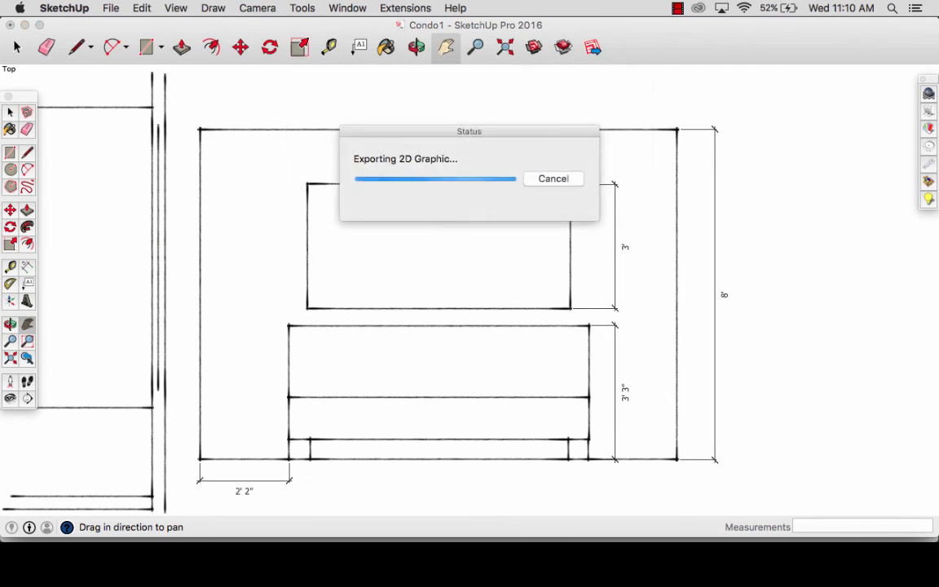
- Switch to Keynote and insert Condo1Elev2.jpg and Condo1Elevation1.jpg from the Desktop on slide 2 of utahlivingroom
click(678, 550)
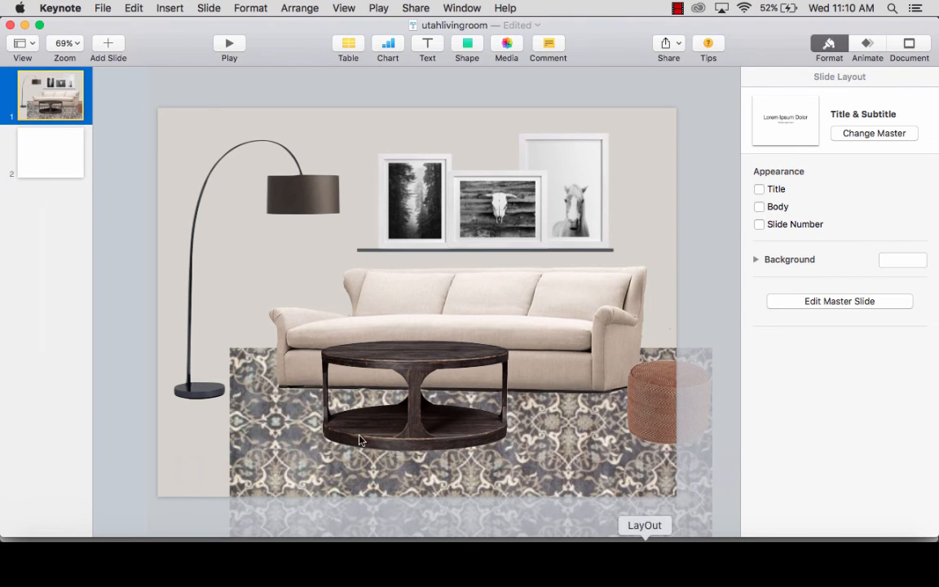
click(51, 163)
click(104, 8)
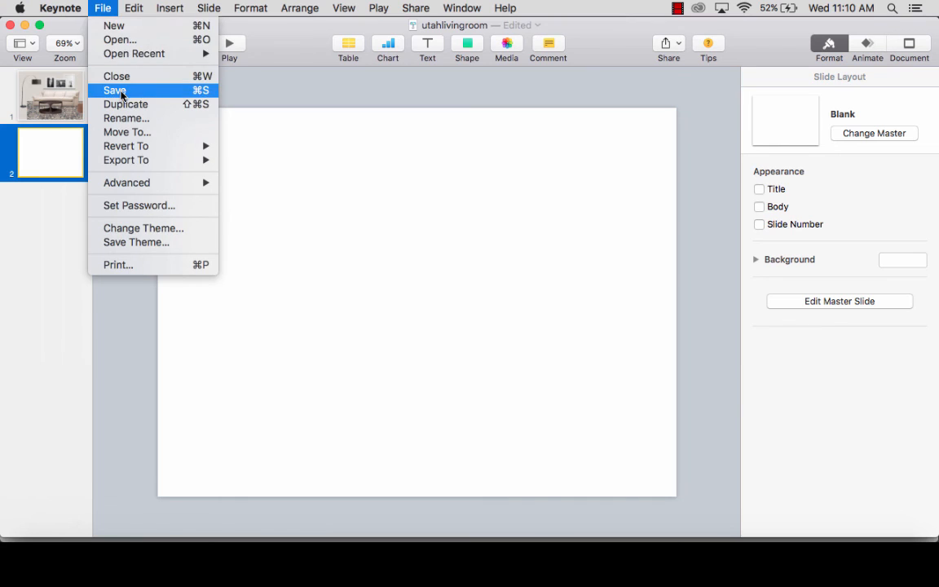
click(196, 194)
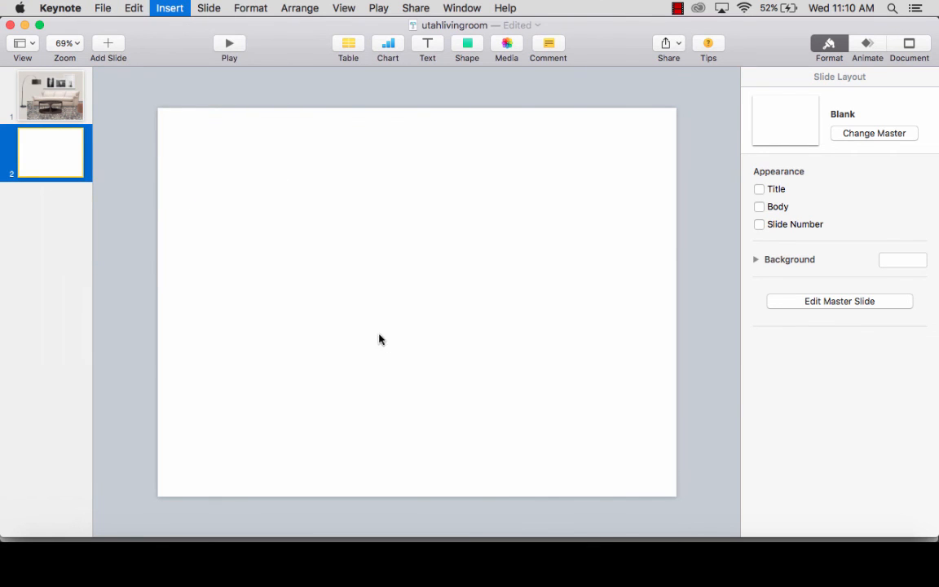
click(383, 120)
shift+click(384, 134)
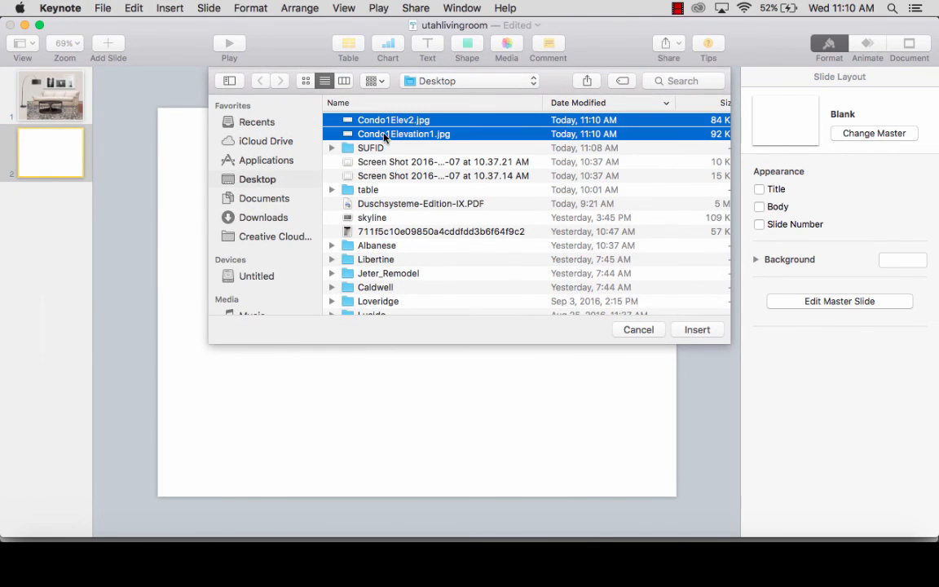
click(699, 333)
click(549, 466)
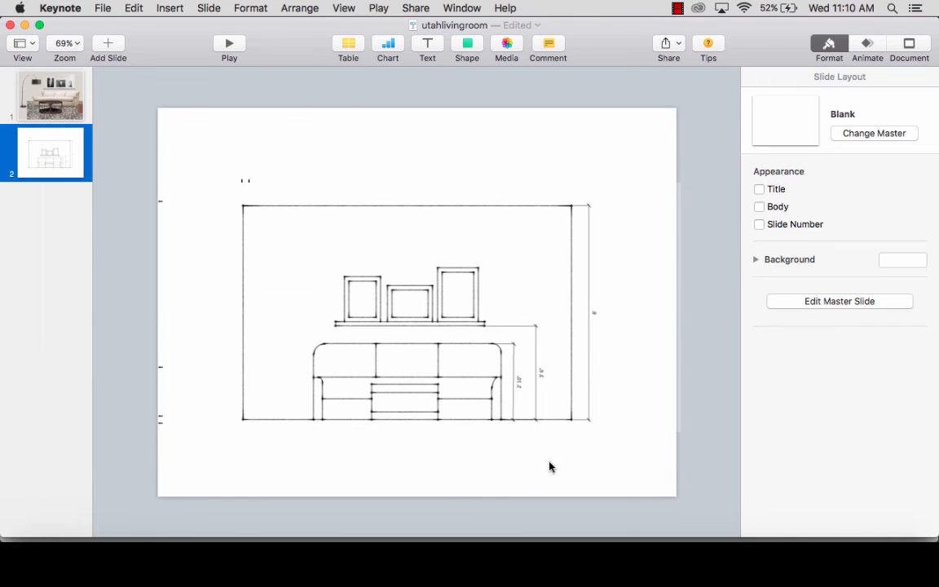
- Shrink the living room elevation image to about 685 by 329 pt, and shrink the bedroom elevation image and place it below
click(548, 421)
mouse_move(682, 432)
mouse_down()
mouse_move(619, 415)
mouse_move(509, 350)
mouse_up()
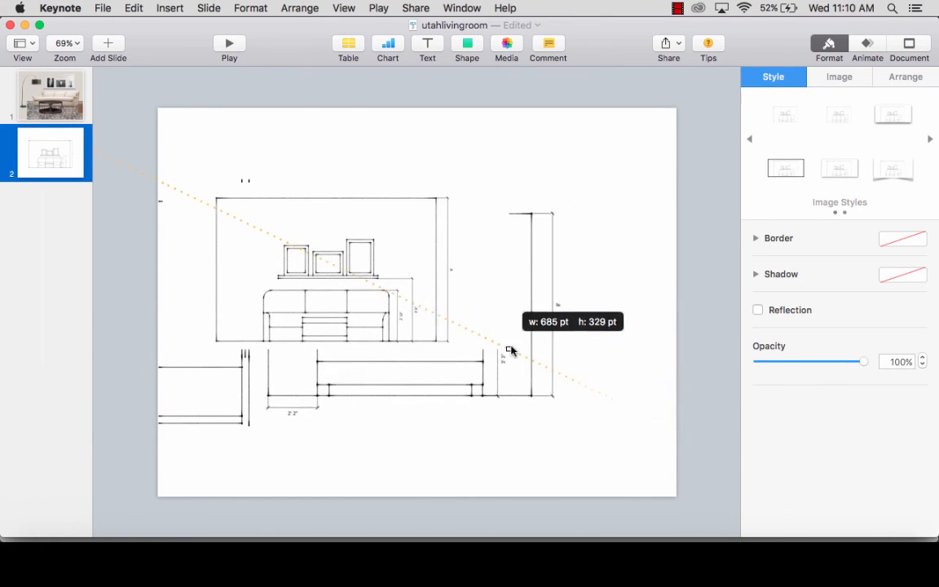
click(548, 399)
drag(676, 178, 463, 276)
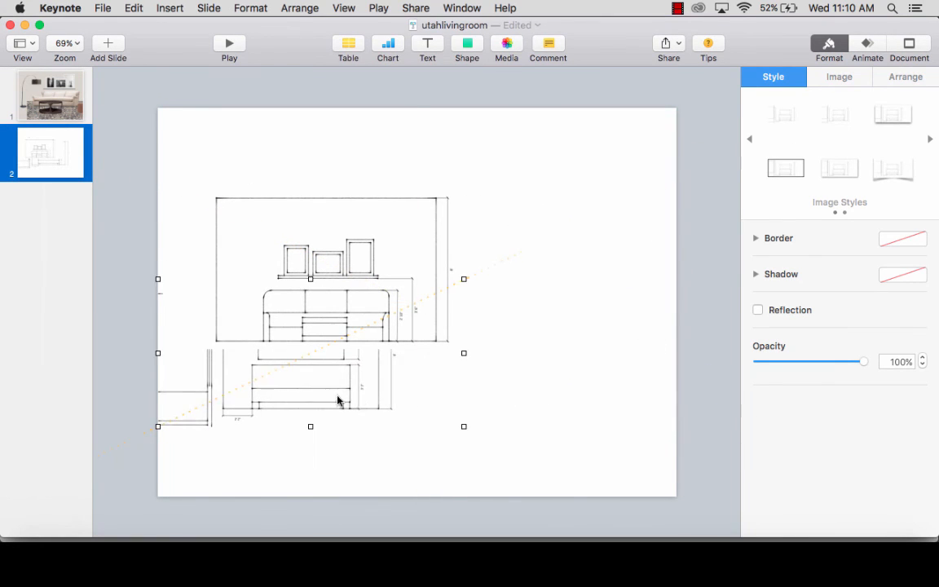
drag(337, 398, 437, 452)
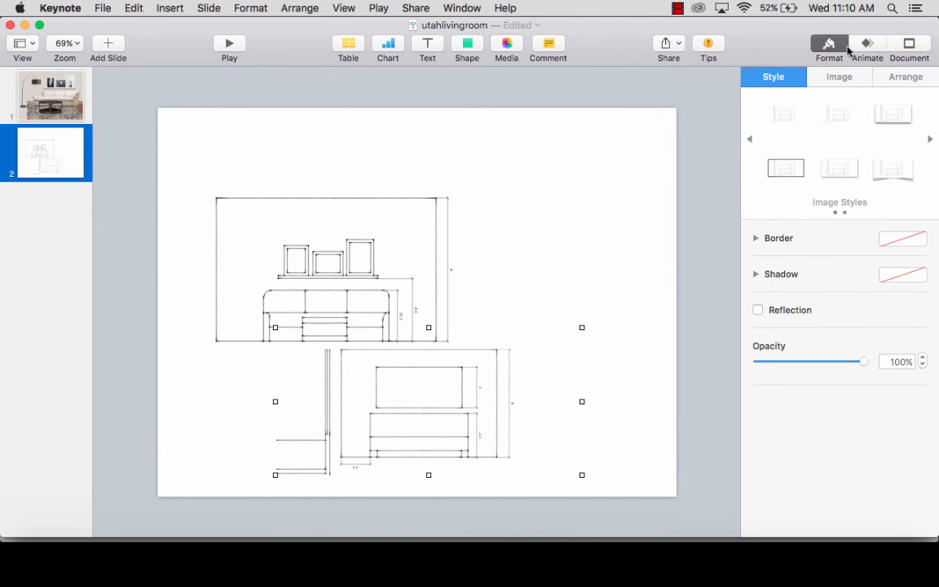
- Mask the left part of the bedroom elevation image to crop out the neighbouring plan lines
click(833, 78)
click(813, 203)
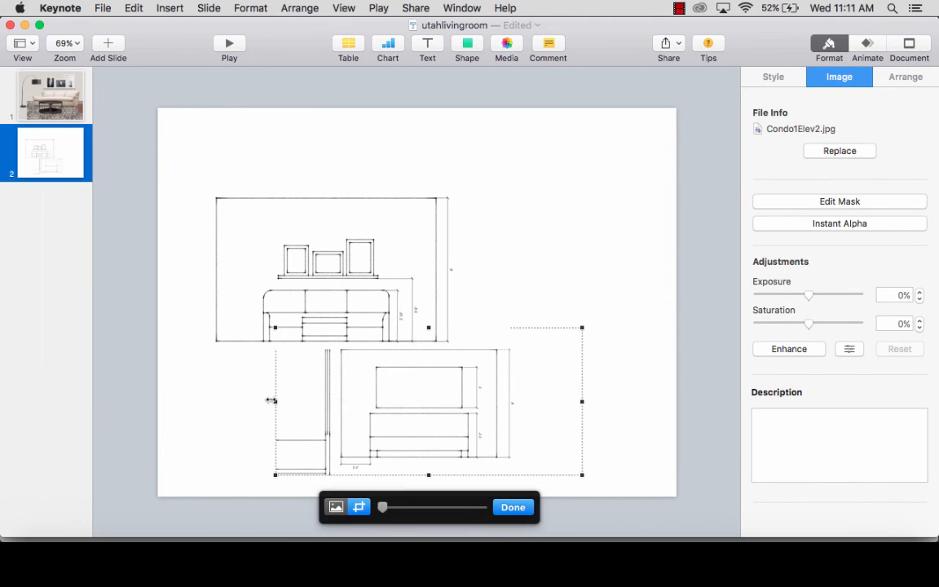
drag(274, 401, 331, 402)
key(Return)
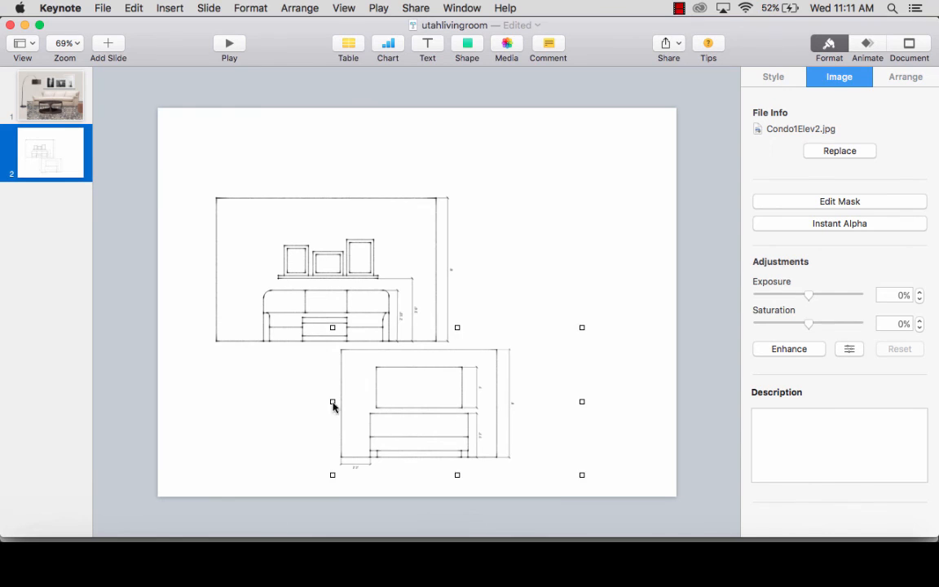
- Stack the two elevation images on the left half of the slide, the bedroom above the living room
drag(480, 426, 569, 282)
drag(383, 306, 372, 449)
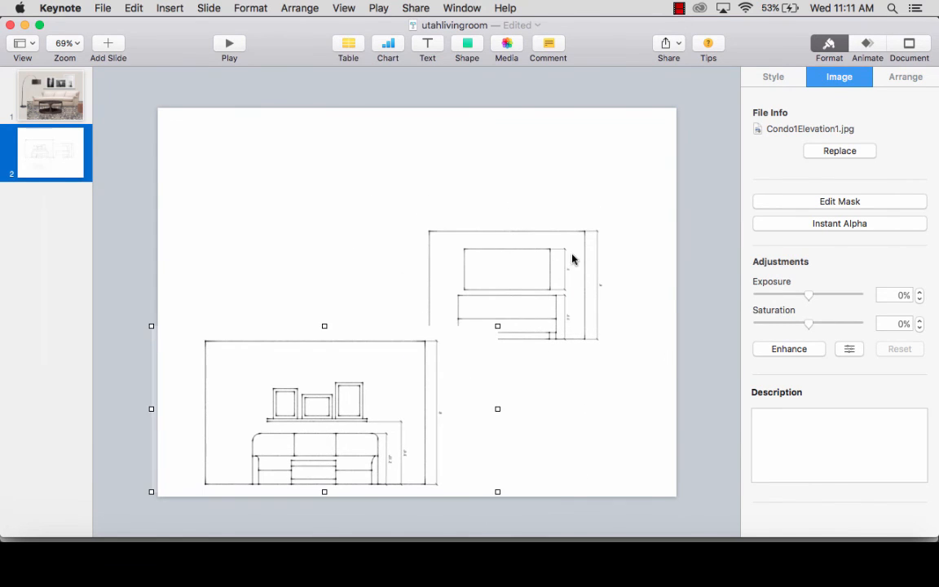
drag(572, 258, 367, 191)
drag(354, 418, 356, 390)
click(378, 218)
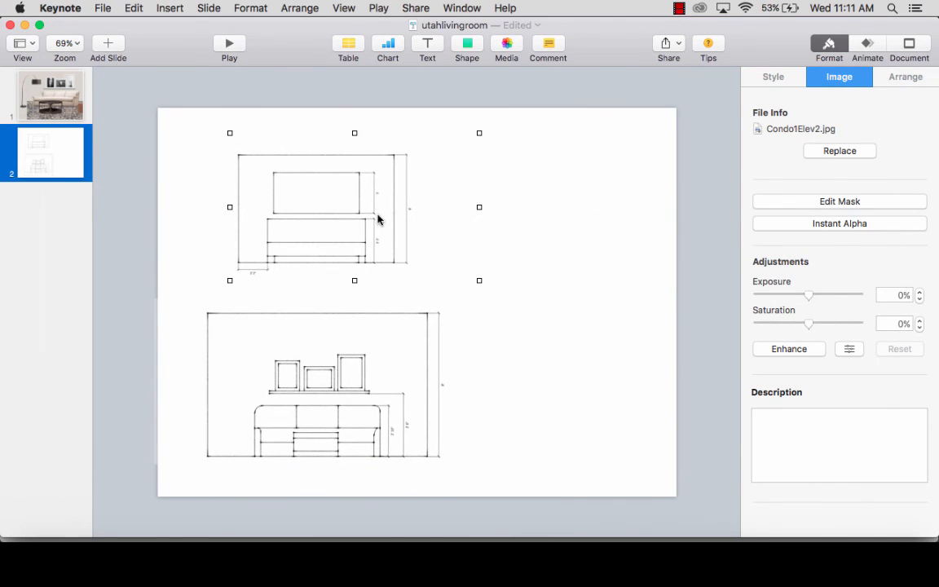
- Enlarge the bedroom elevation image proportionally to about the living room elevation's size and align it above that drawing
drag(480, 280, 522, 306)
drag(384, 265, 360, 262)
drag(496, 129, 545, 103)
click(578, 350)
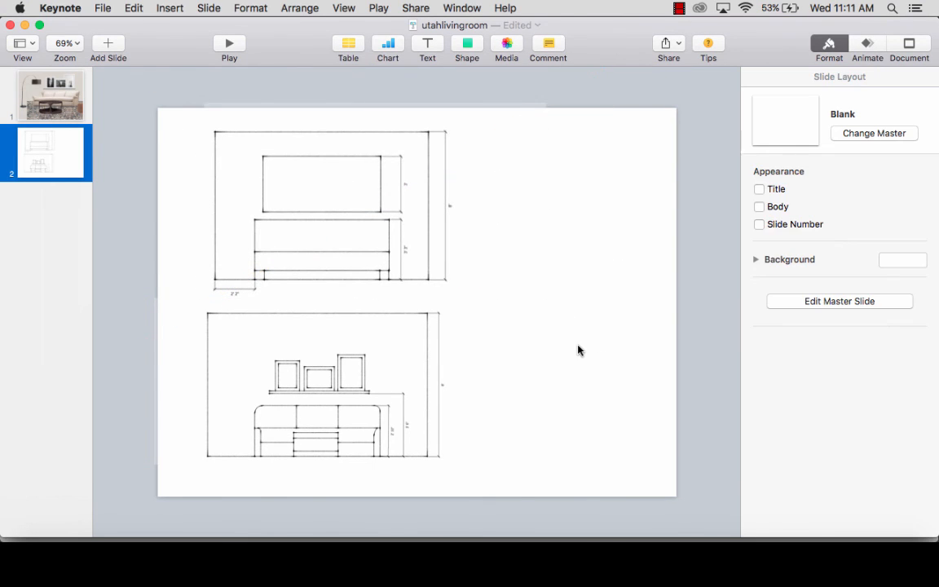
- Review the living room and bathroom slides of the example mood board presentation and both slides of utahlivingroom
click(687, 538)
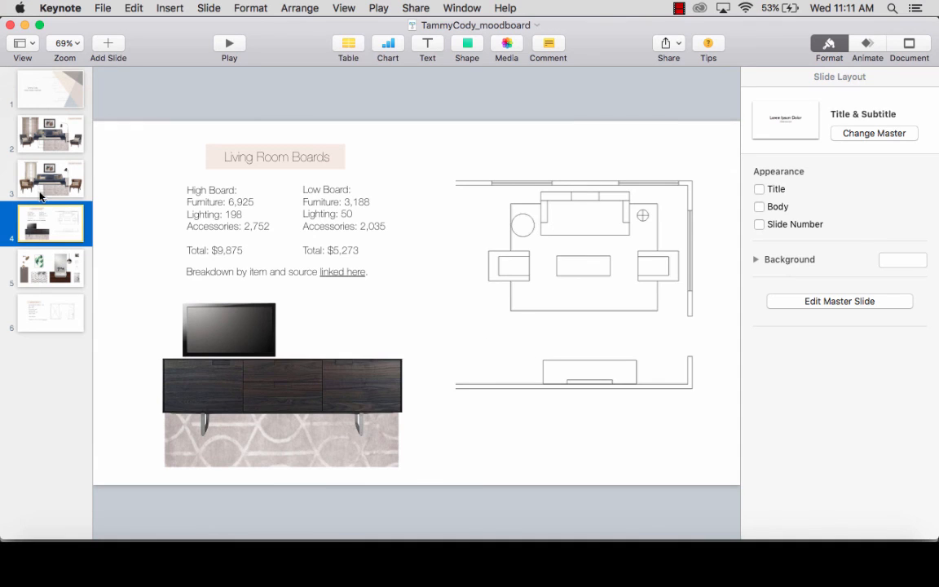
click(37, 168)
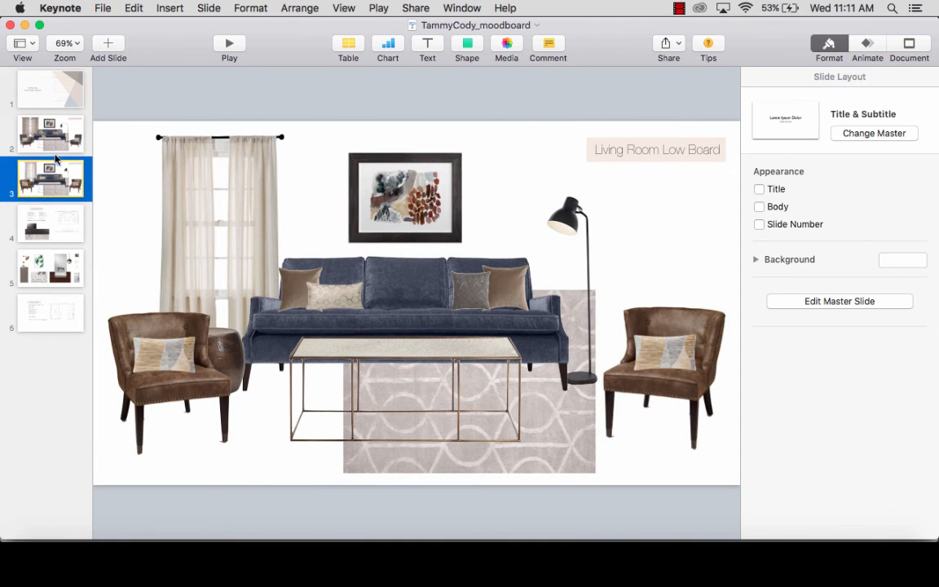
click(51, 133)
click(49, 174)
click(51, 207)
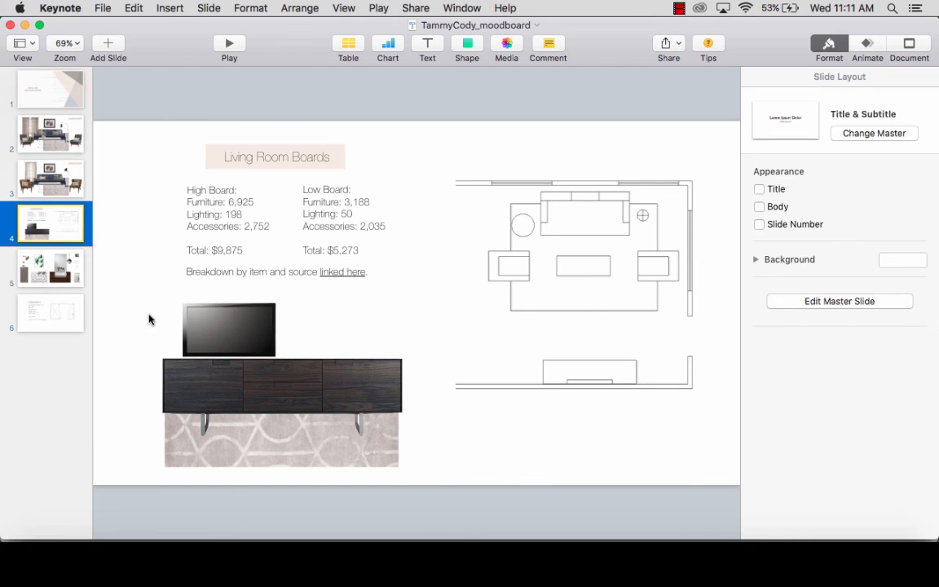
click(54, 269)
click(60, 318)
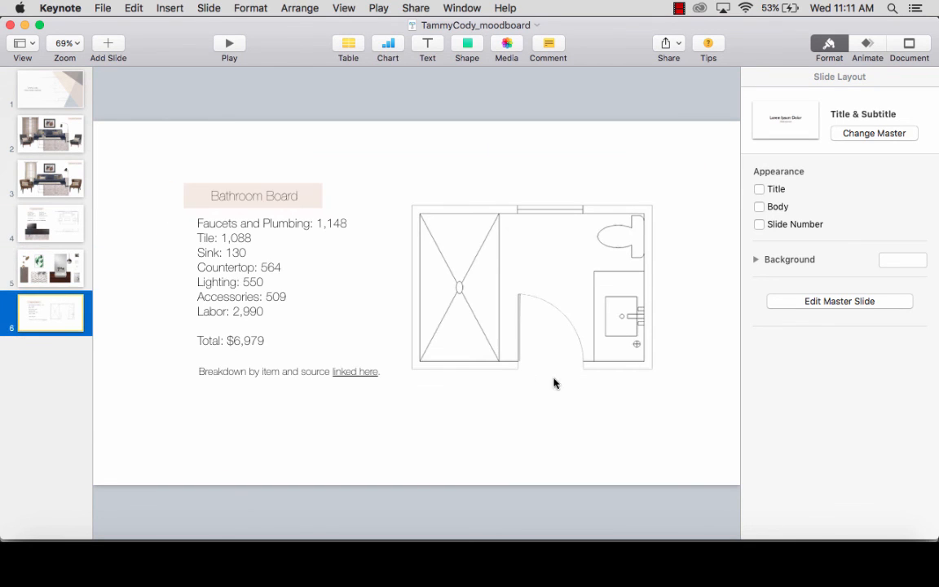
click(48, 235)
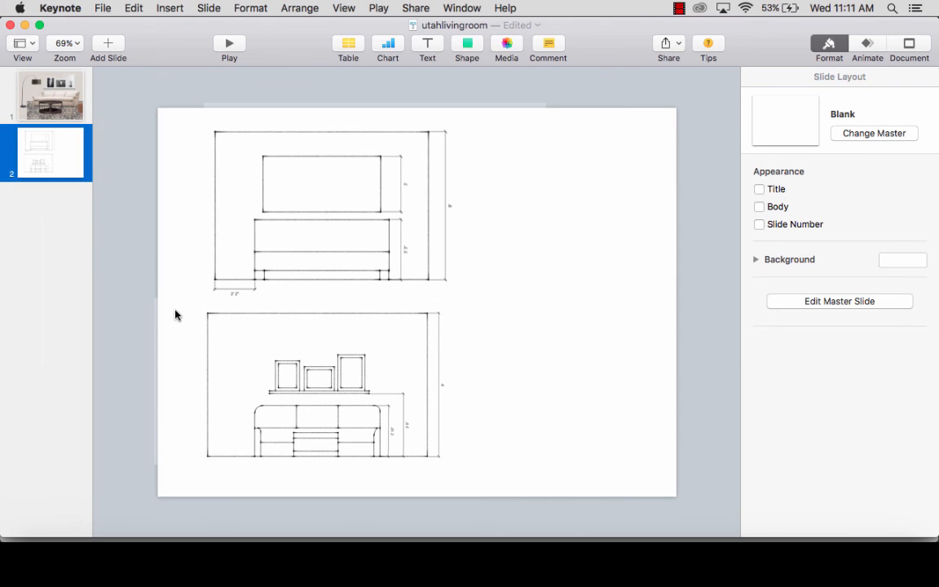
click(57, 108)
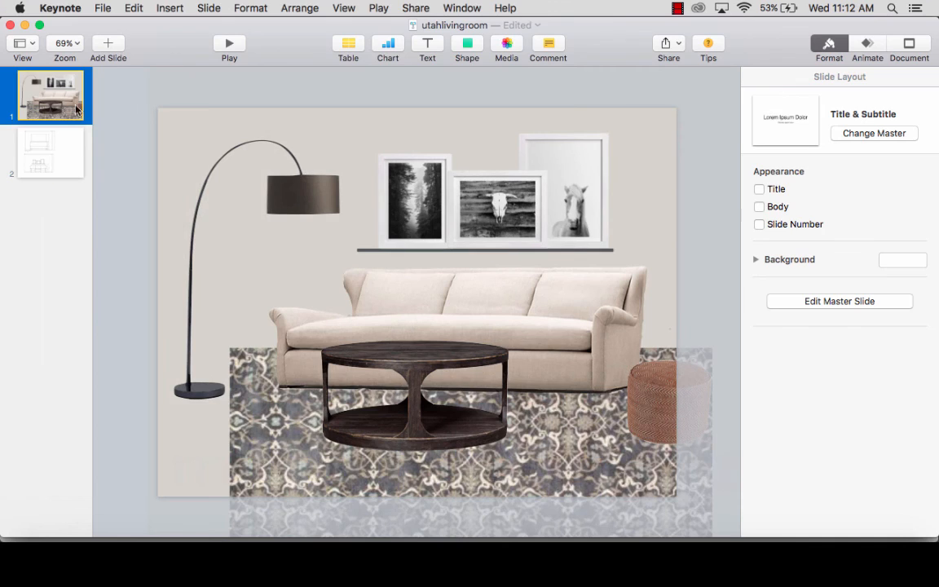
click(61, 151)
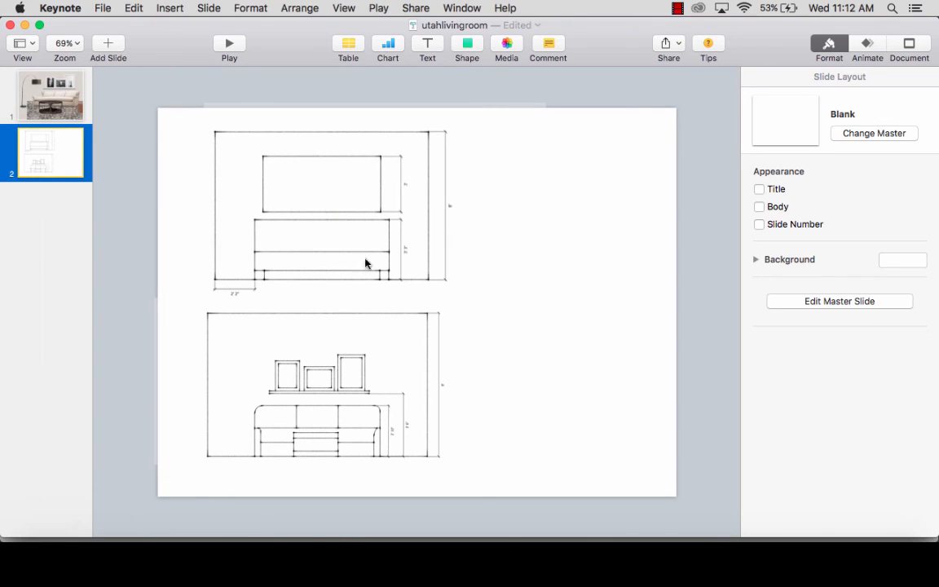